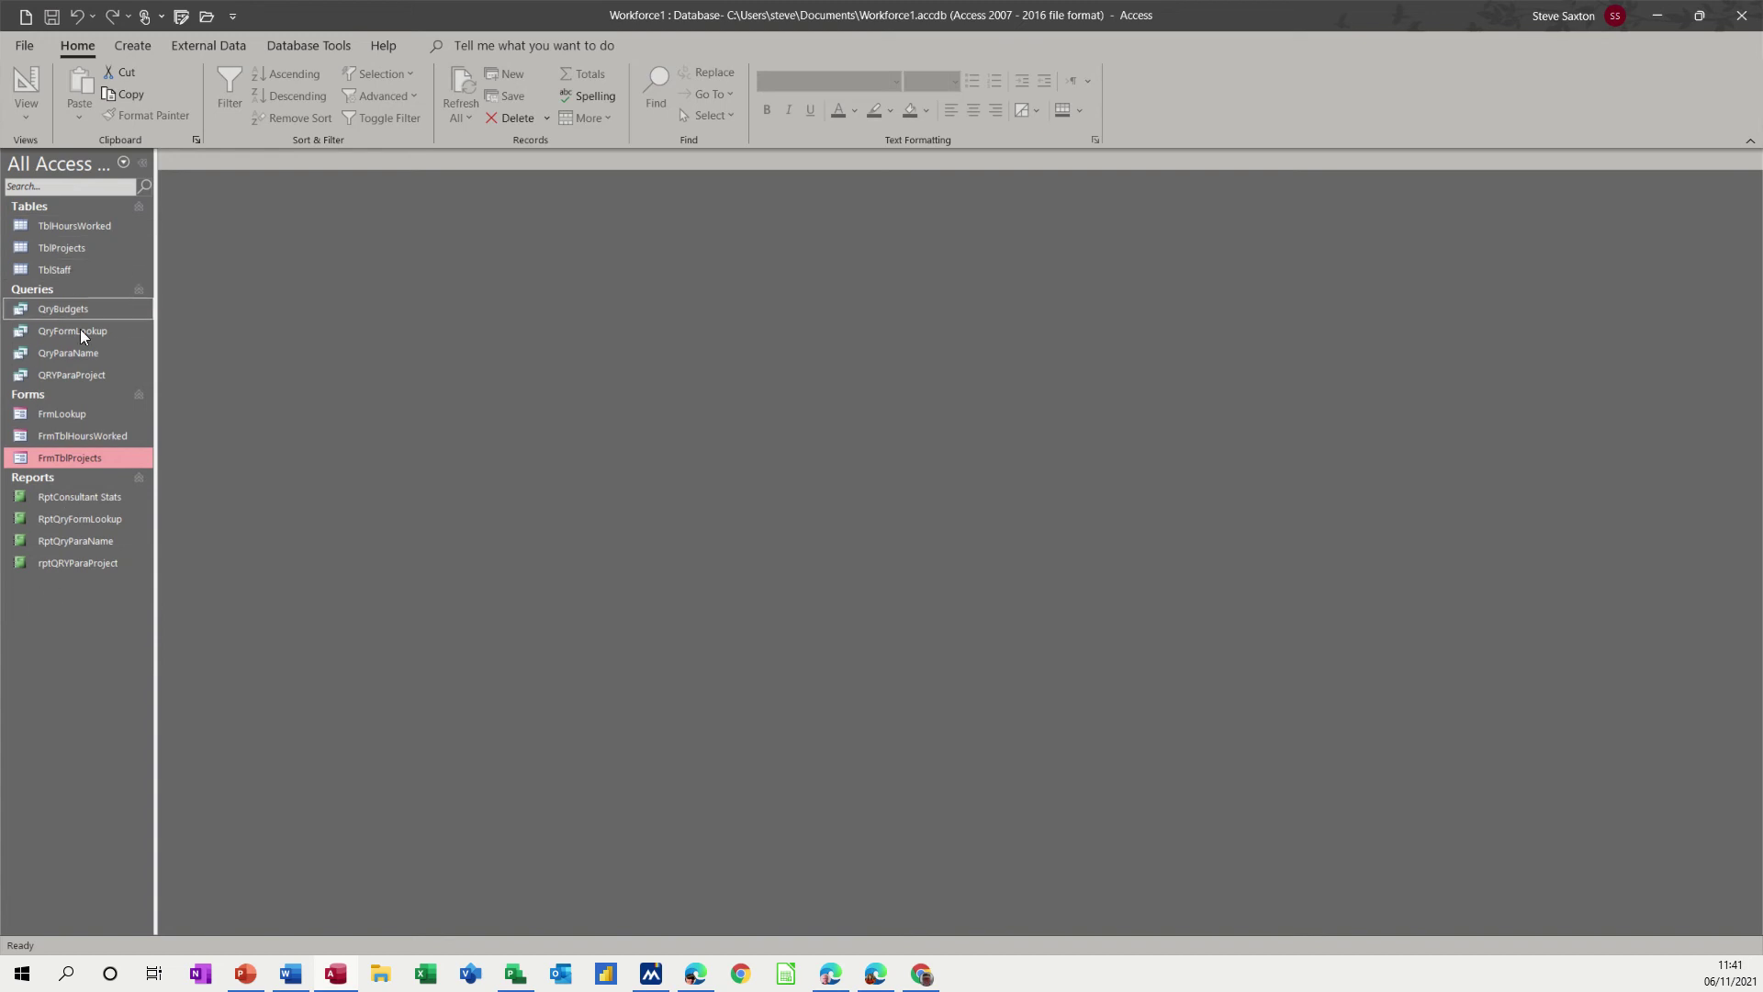
Step: Create a blank form in Design View and widen its grid to about 21.9 cm
{"action": "left_click", "coordinate": [136, 52]}
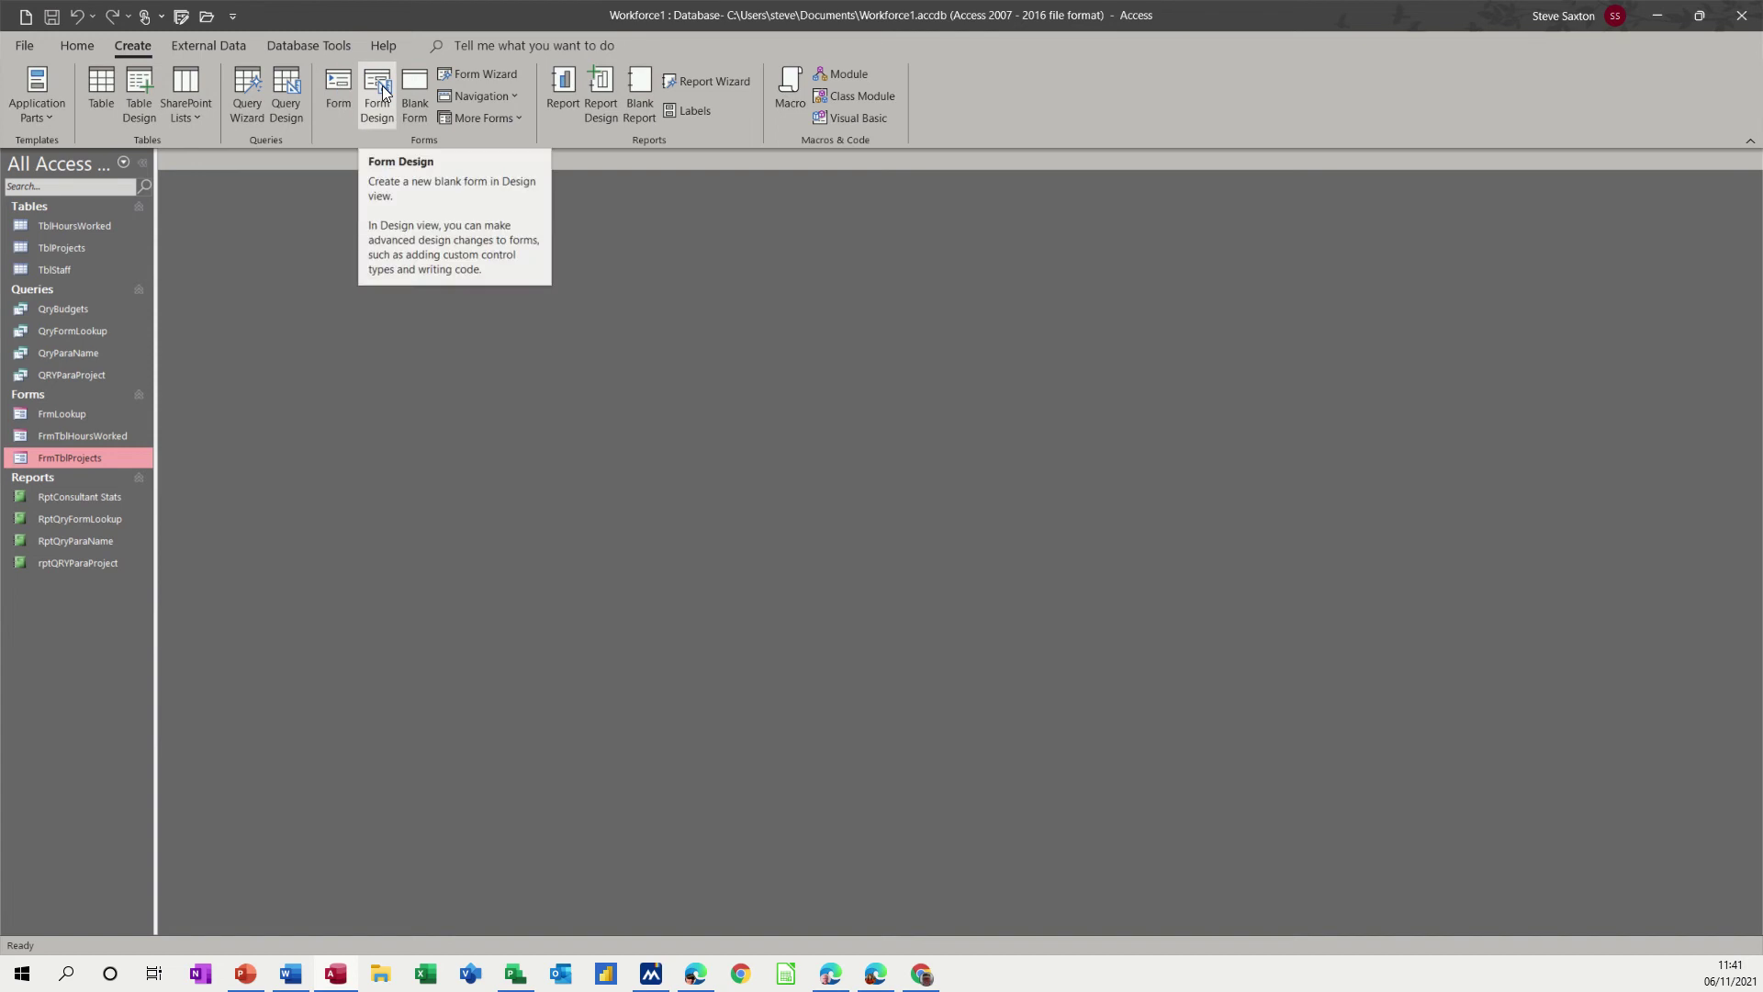
{"action": "left_click", "coordinate": [382, 86]}
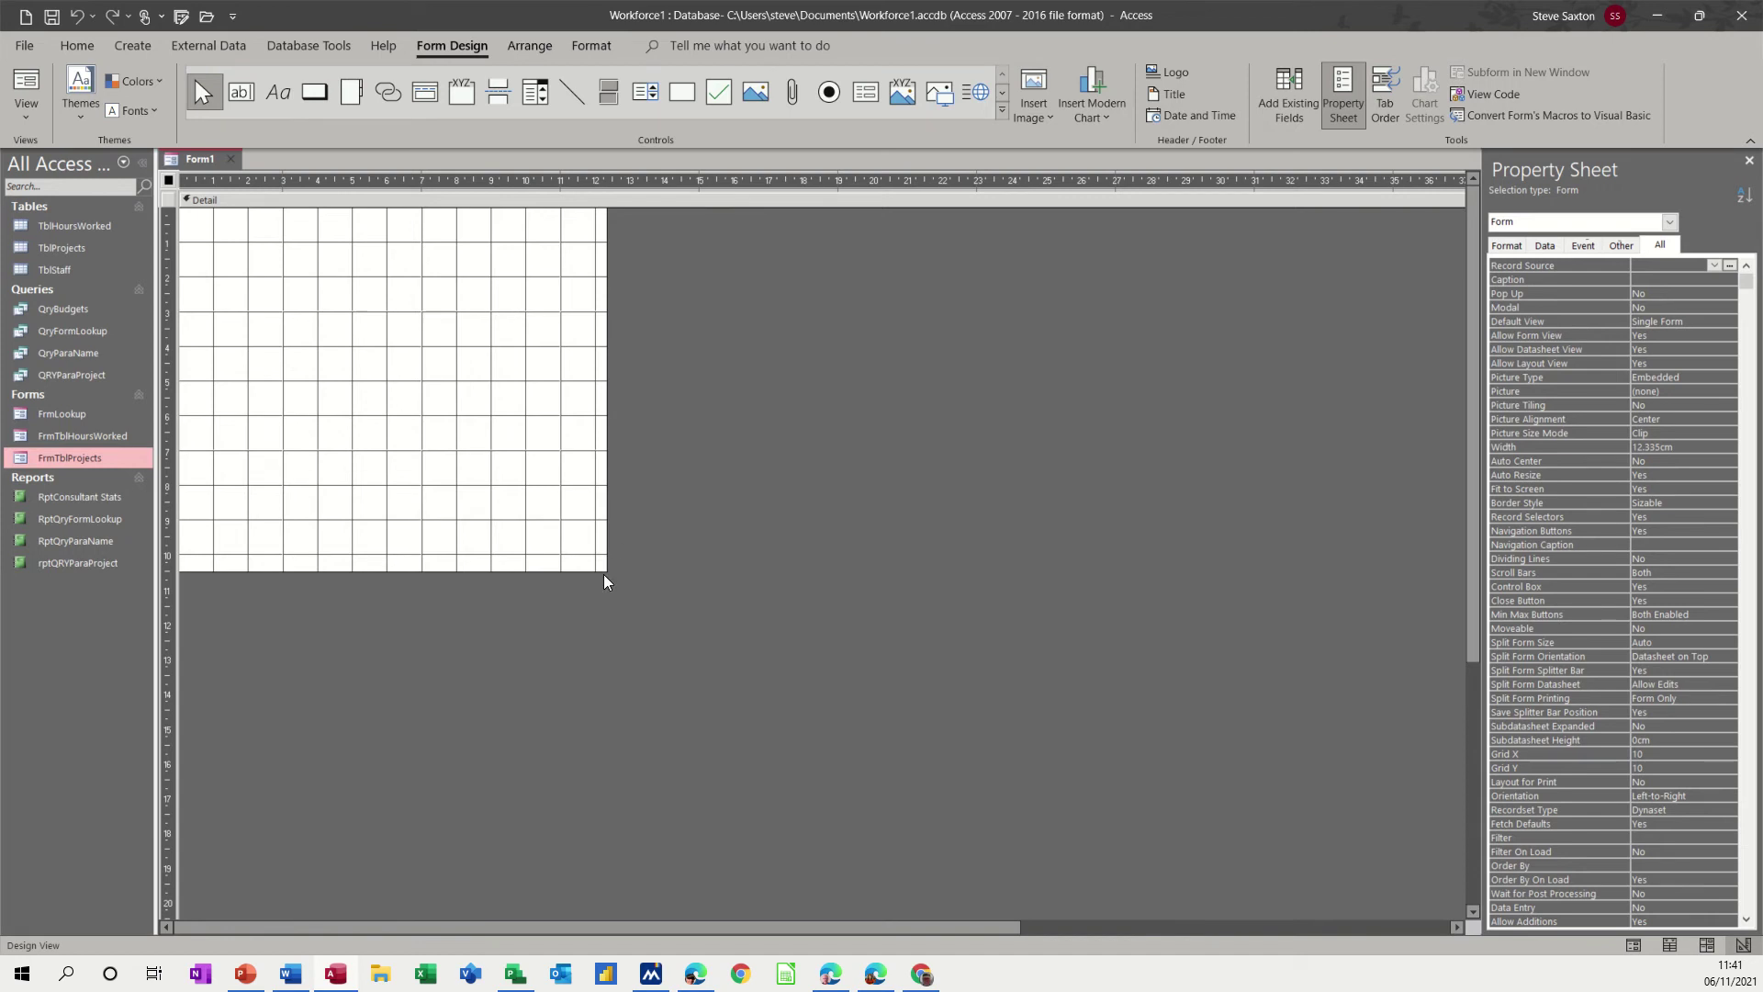
{"action": "left_click_drag", "start_coordinate": [606, 574], "coordinate": [940, 681]}
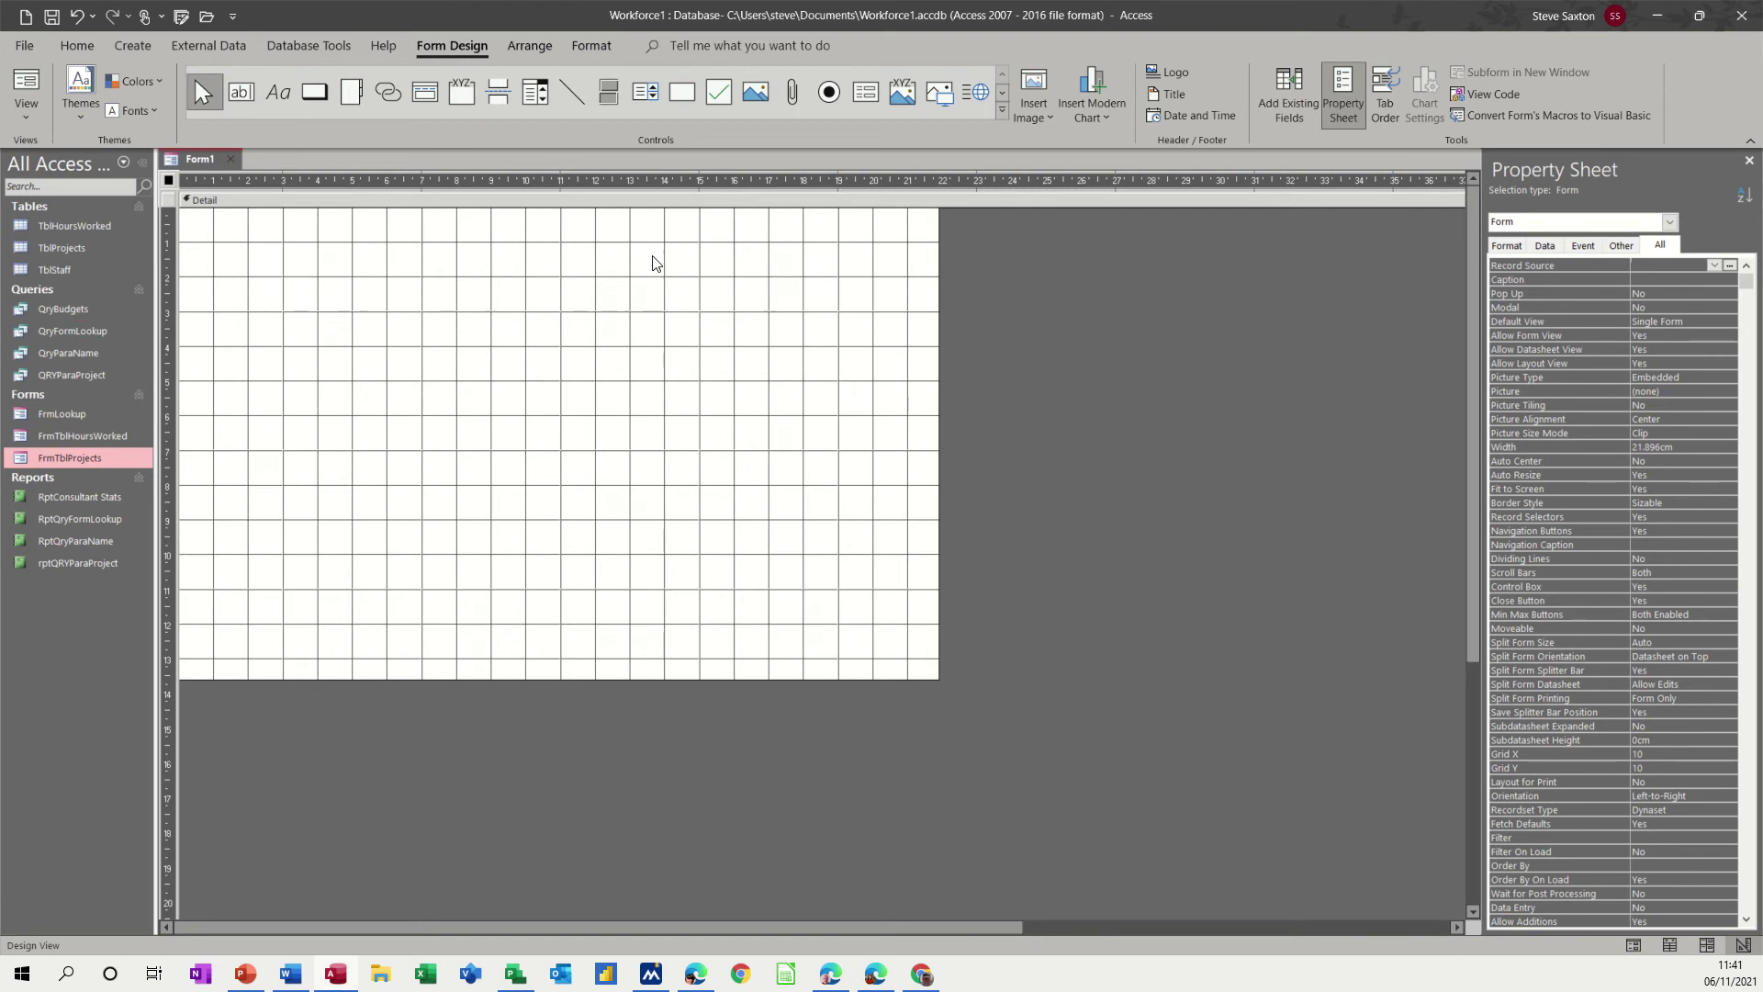
{"action": "left_click", "coordinate": [1004, 111]}
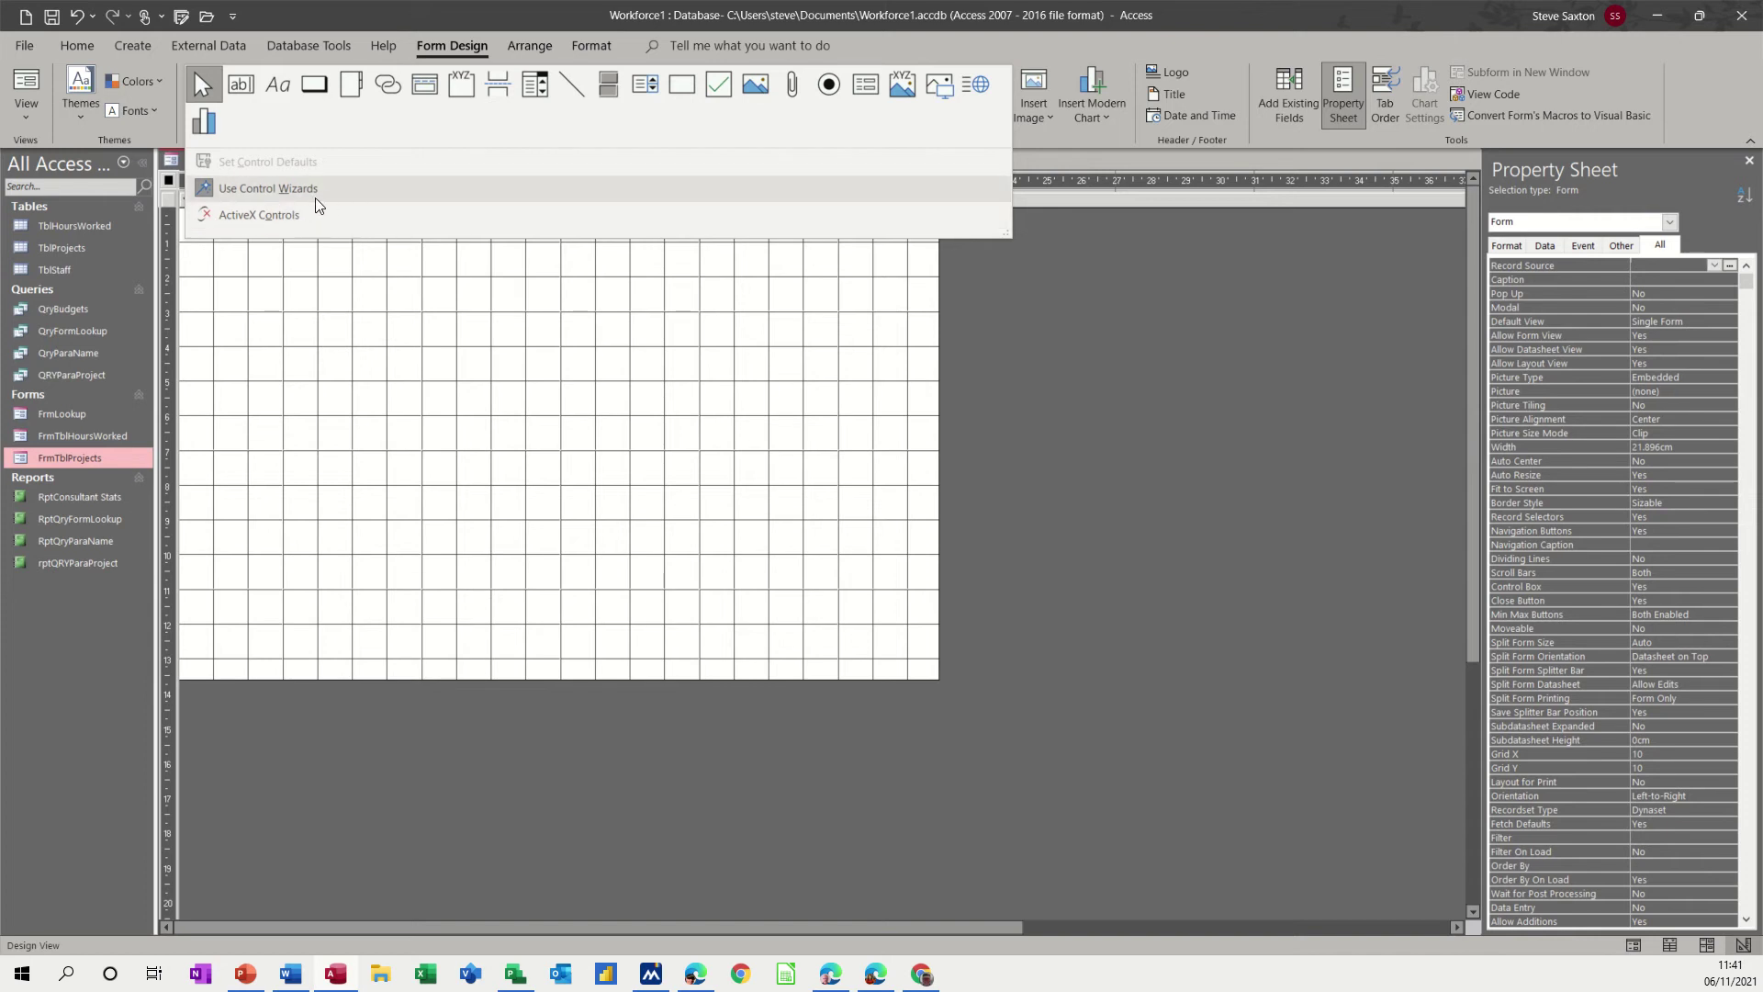
Step: Draw a command button near the top-left that previews the RptConsultant Stats report
{"action": "left_click", "coordinate": [542, 276]}
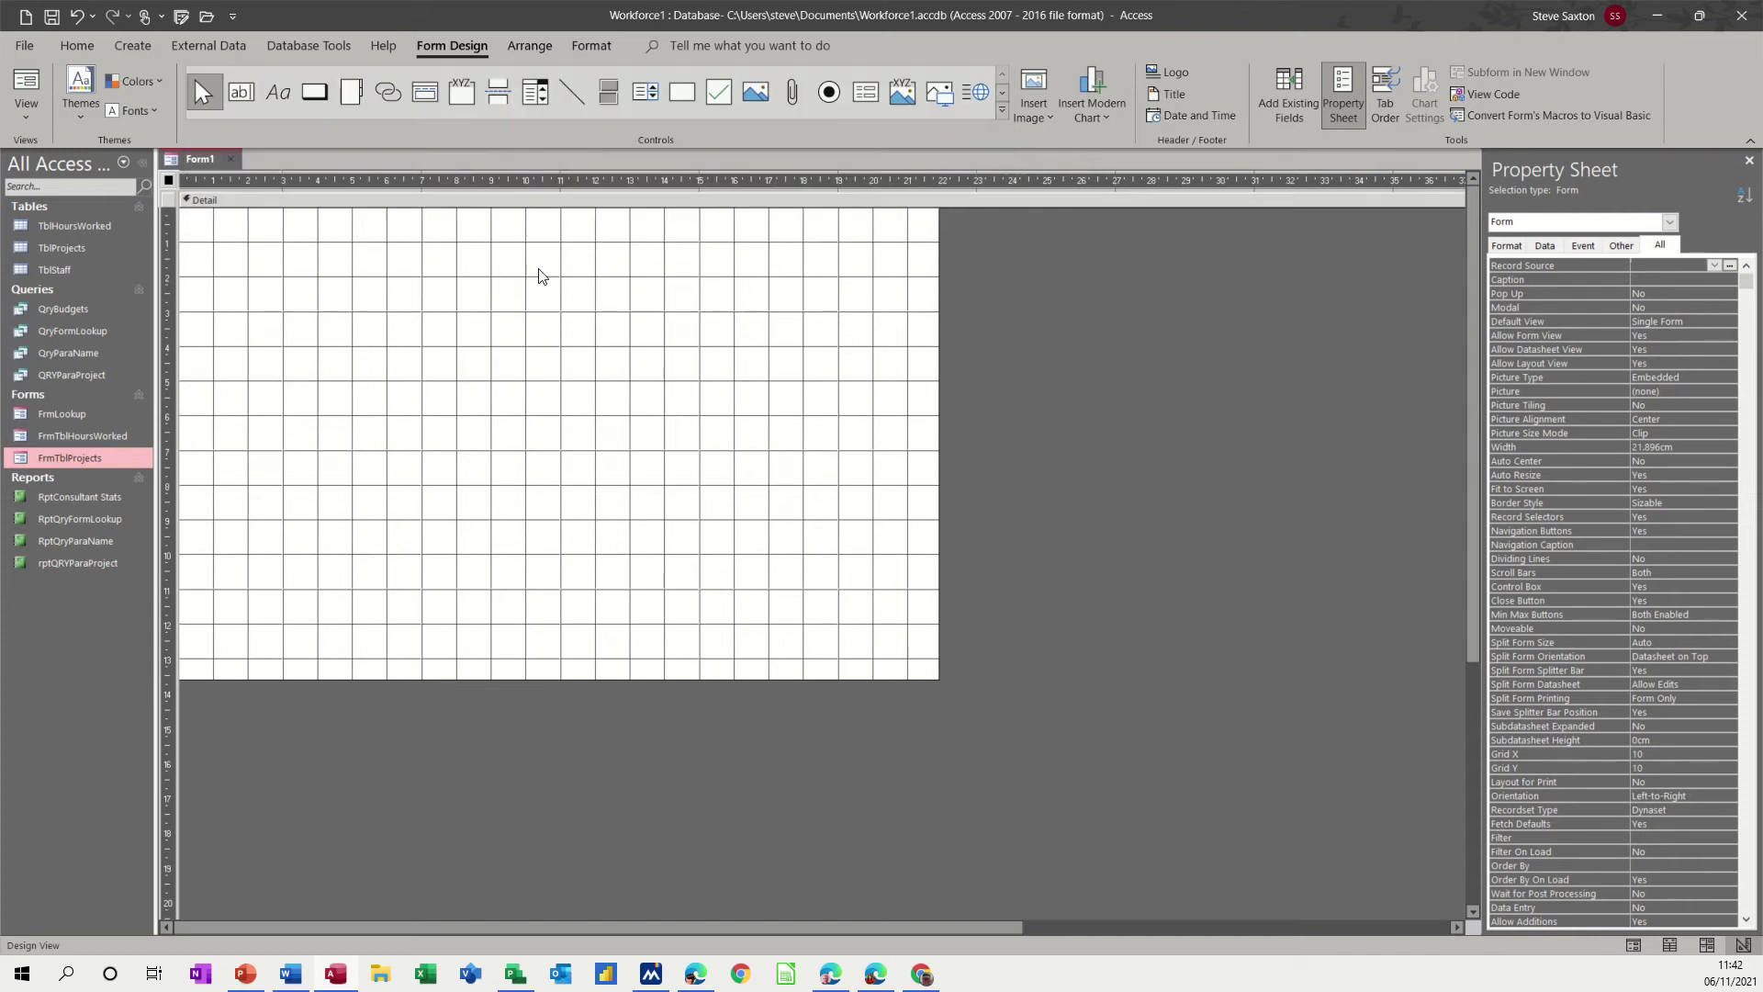
{"action": "left_click", "coordinate": [317, 95]}
{"action": "left_click_drag", "start_coordinate": [286, 245], "coordinate": [447, 299]}
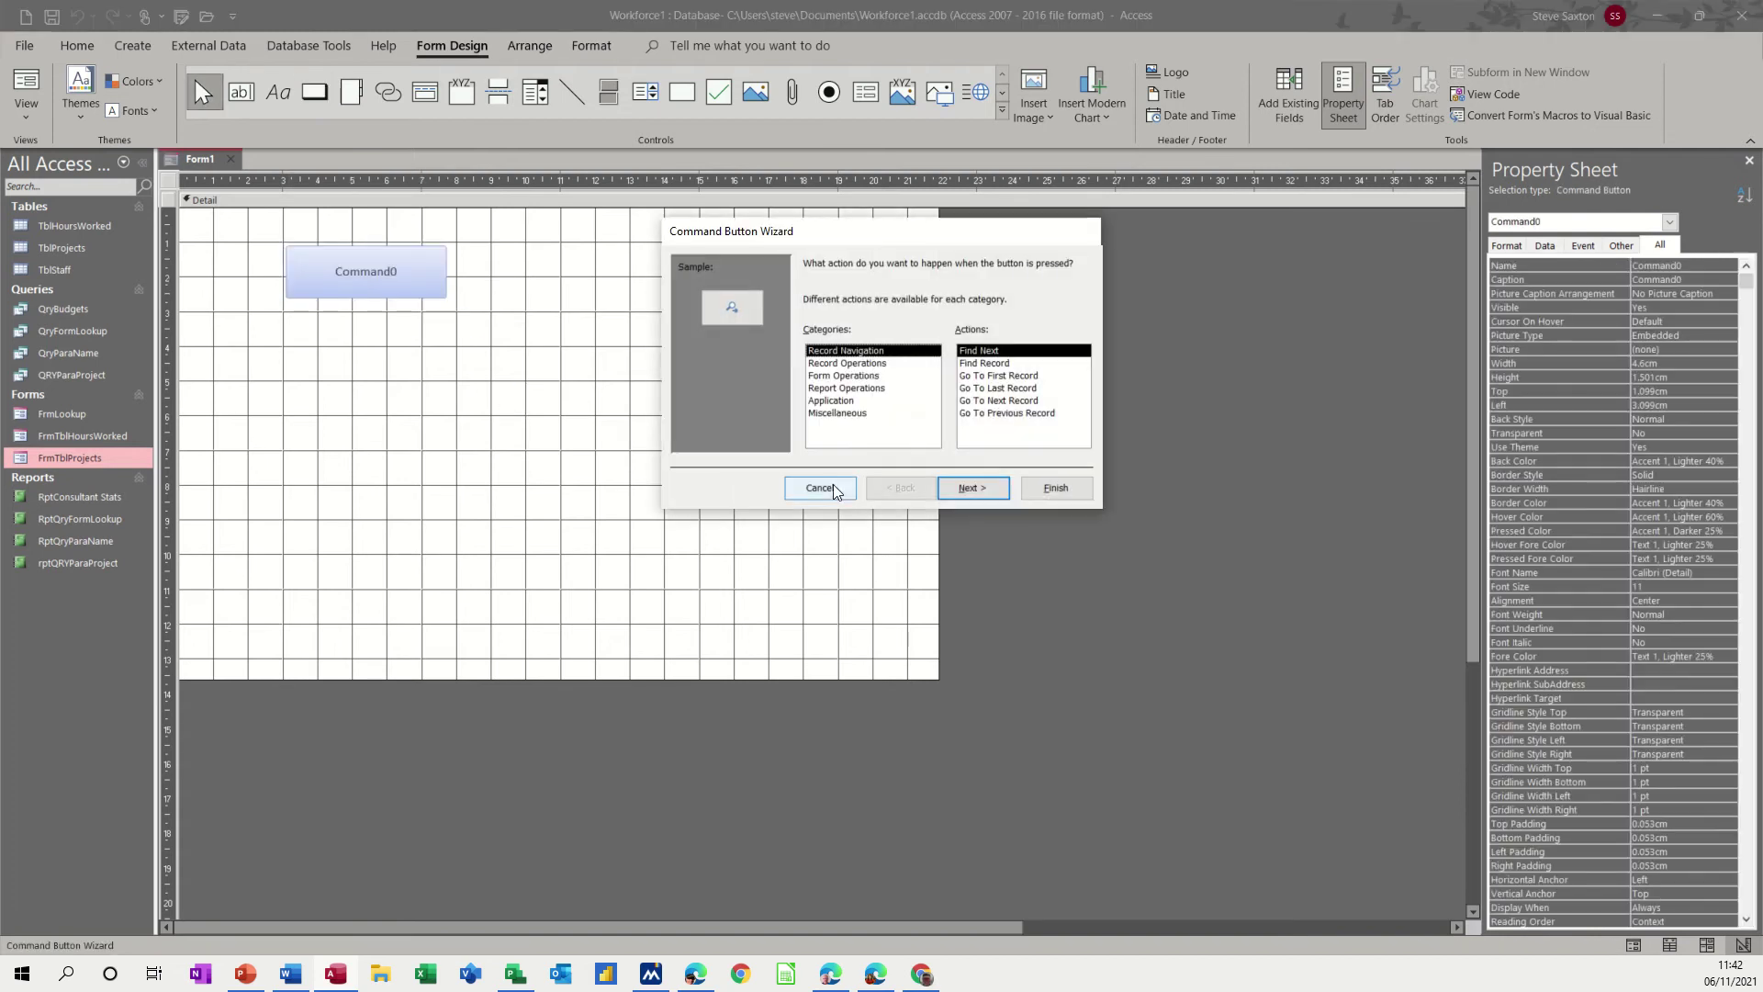
{"action": "left_click_drag", "start_coordinate": [787, 241], "coordinate": [631, 249]}
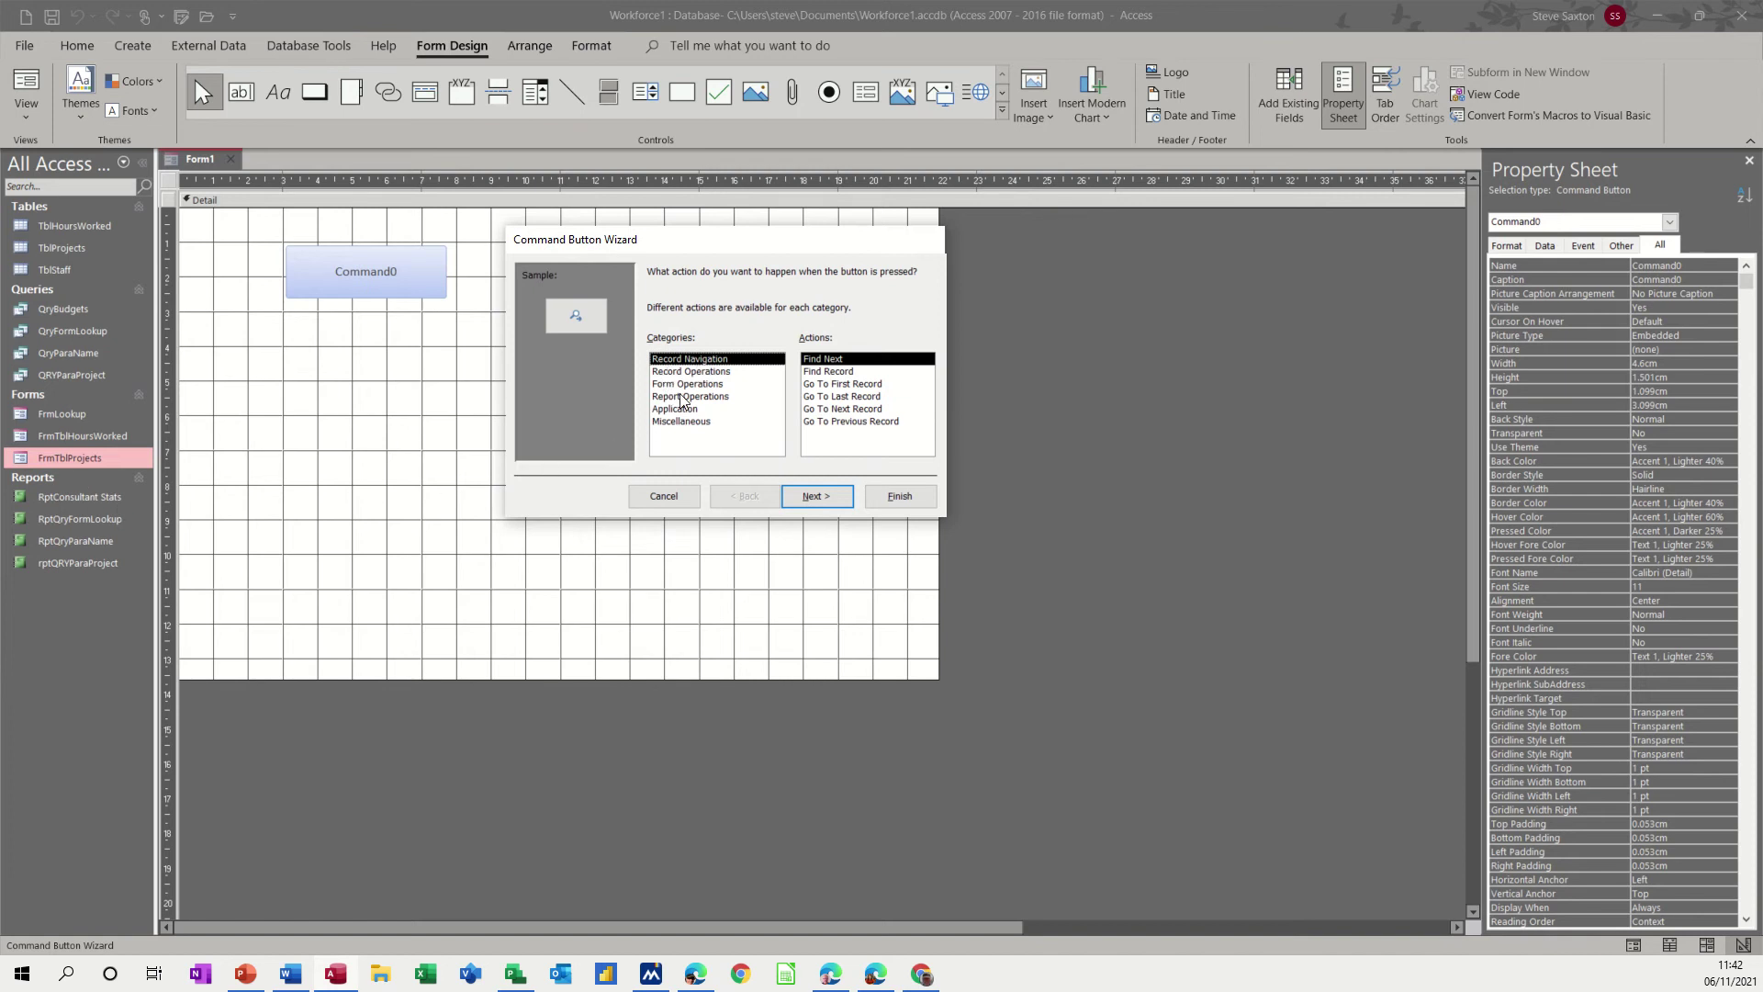
{"action": "left_click", "coordinate": [681, 397]}
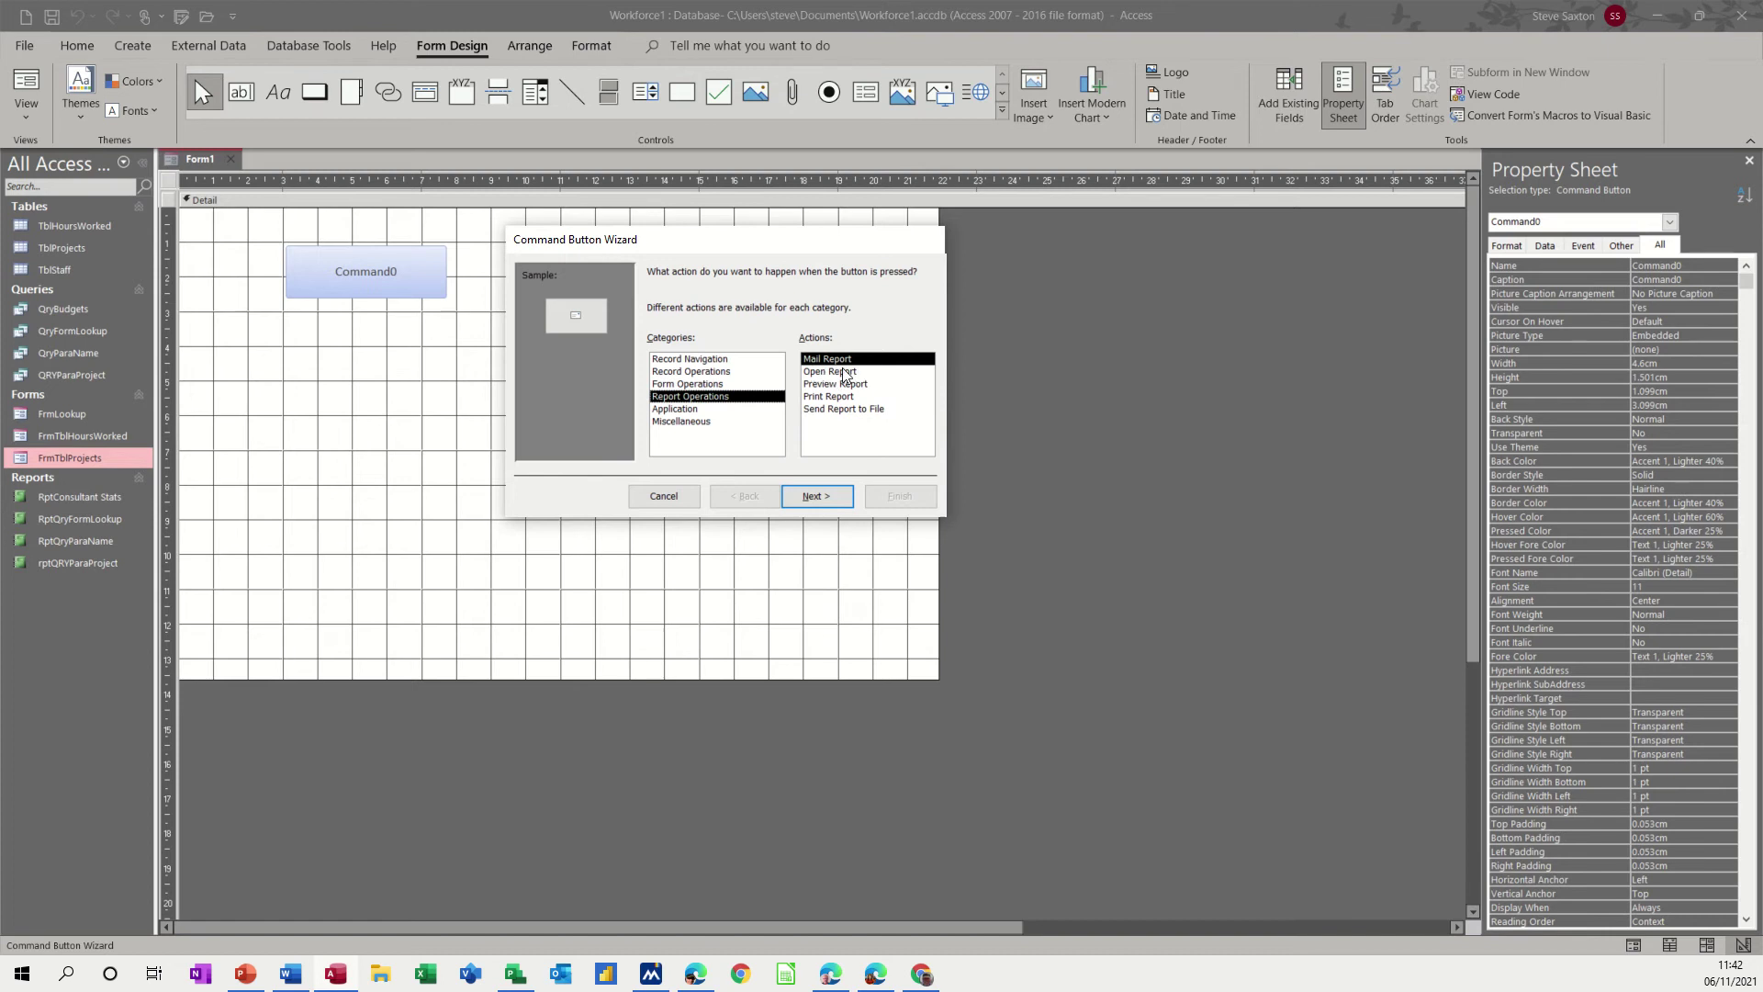
{"action": "left_click", "coordinate": [826, 386]}
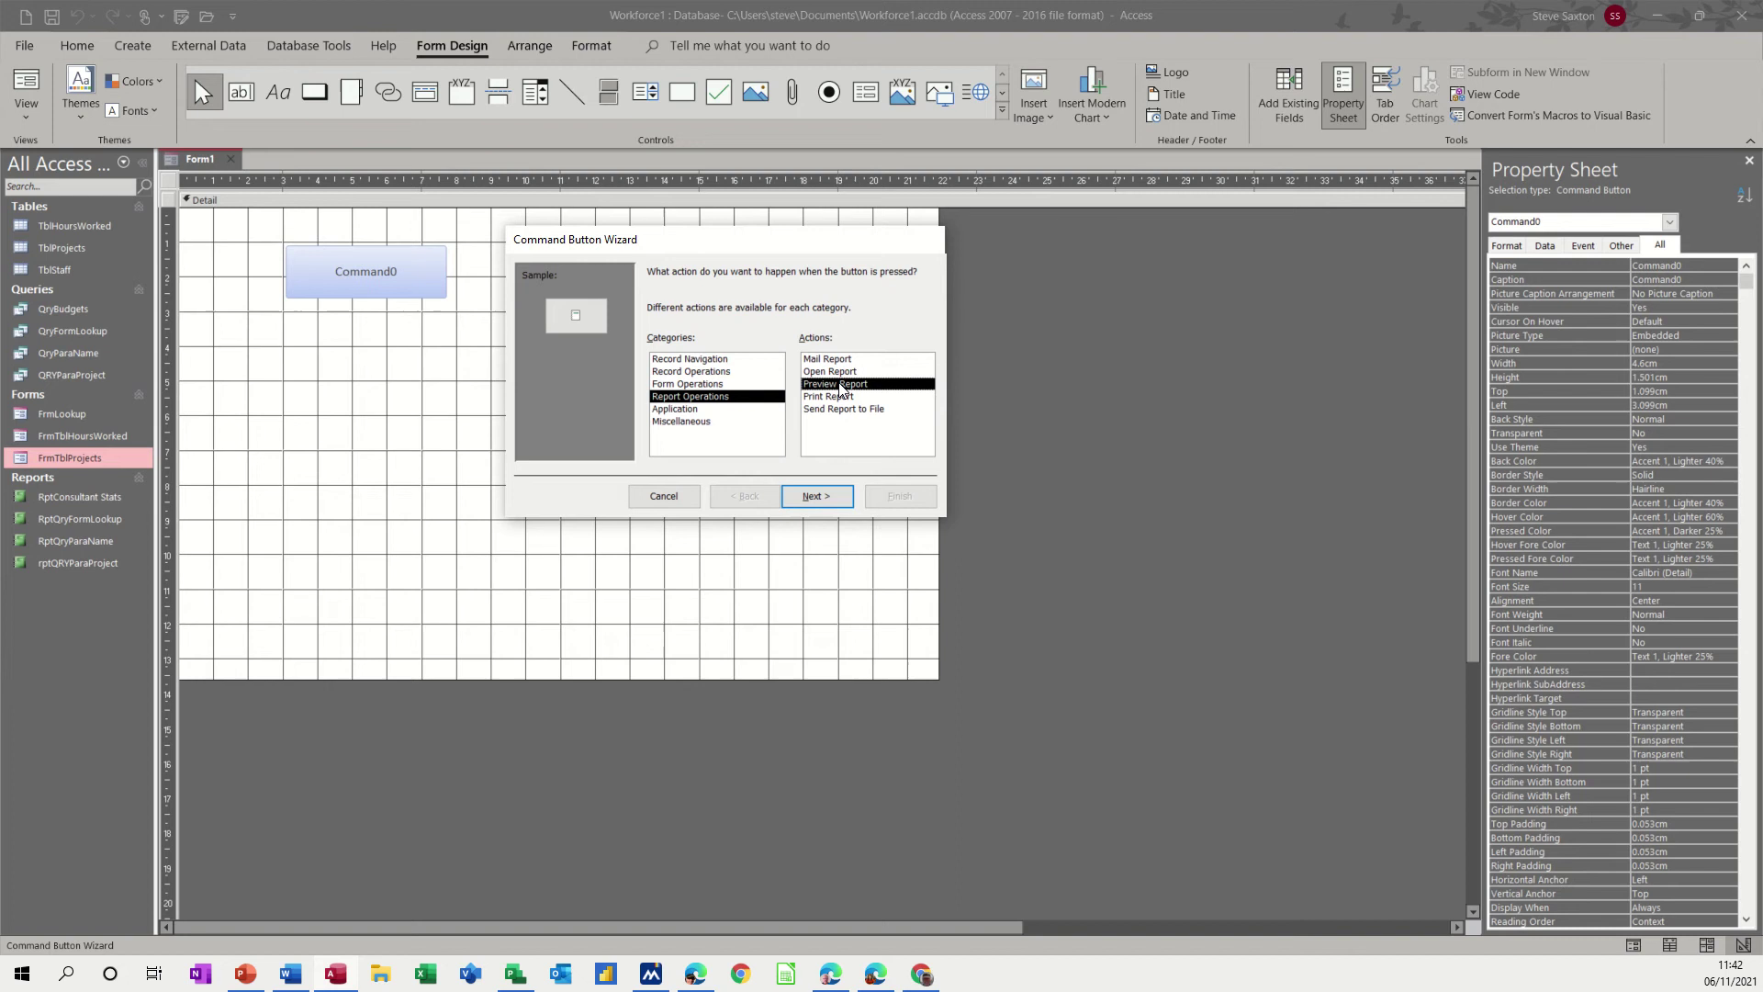
{"action": "left_click", "coordinate": [820, 501]}
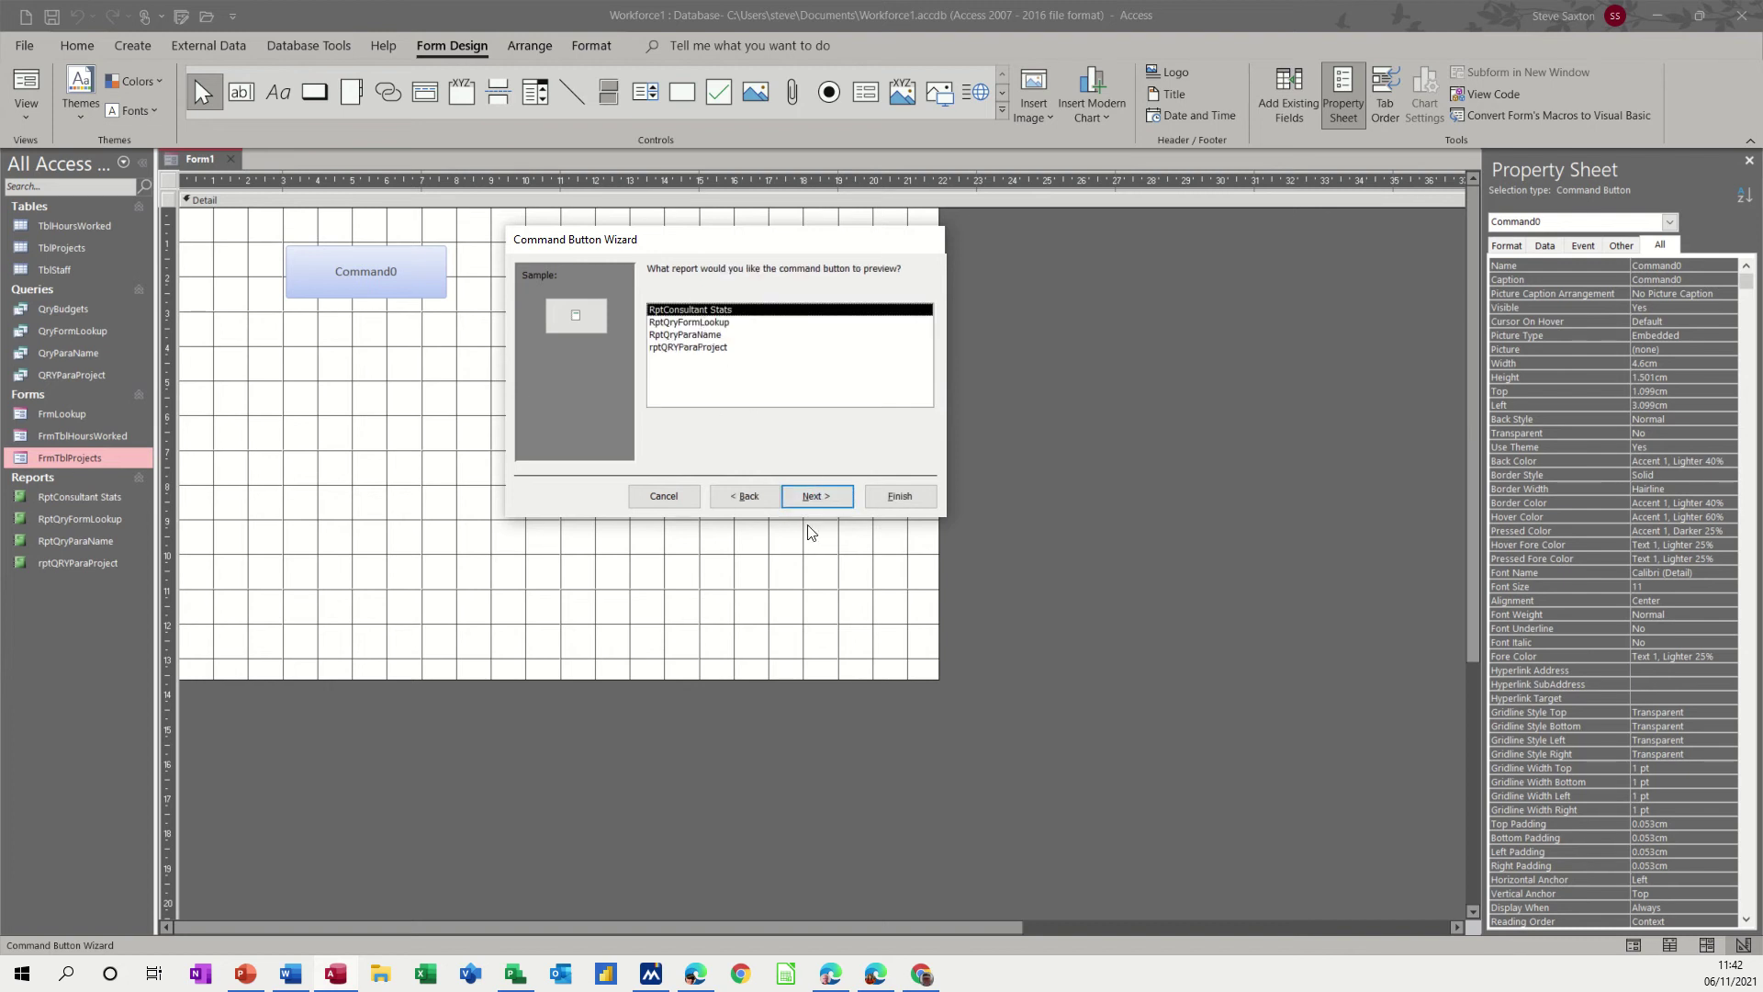
{"action": "left_click", "coordinate": [813, 497]}
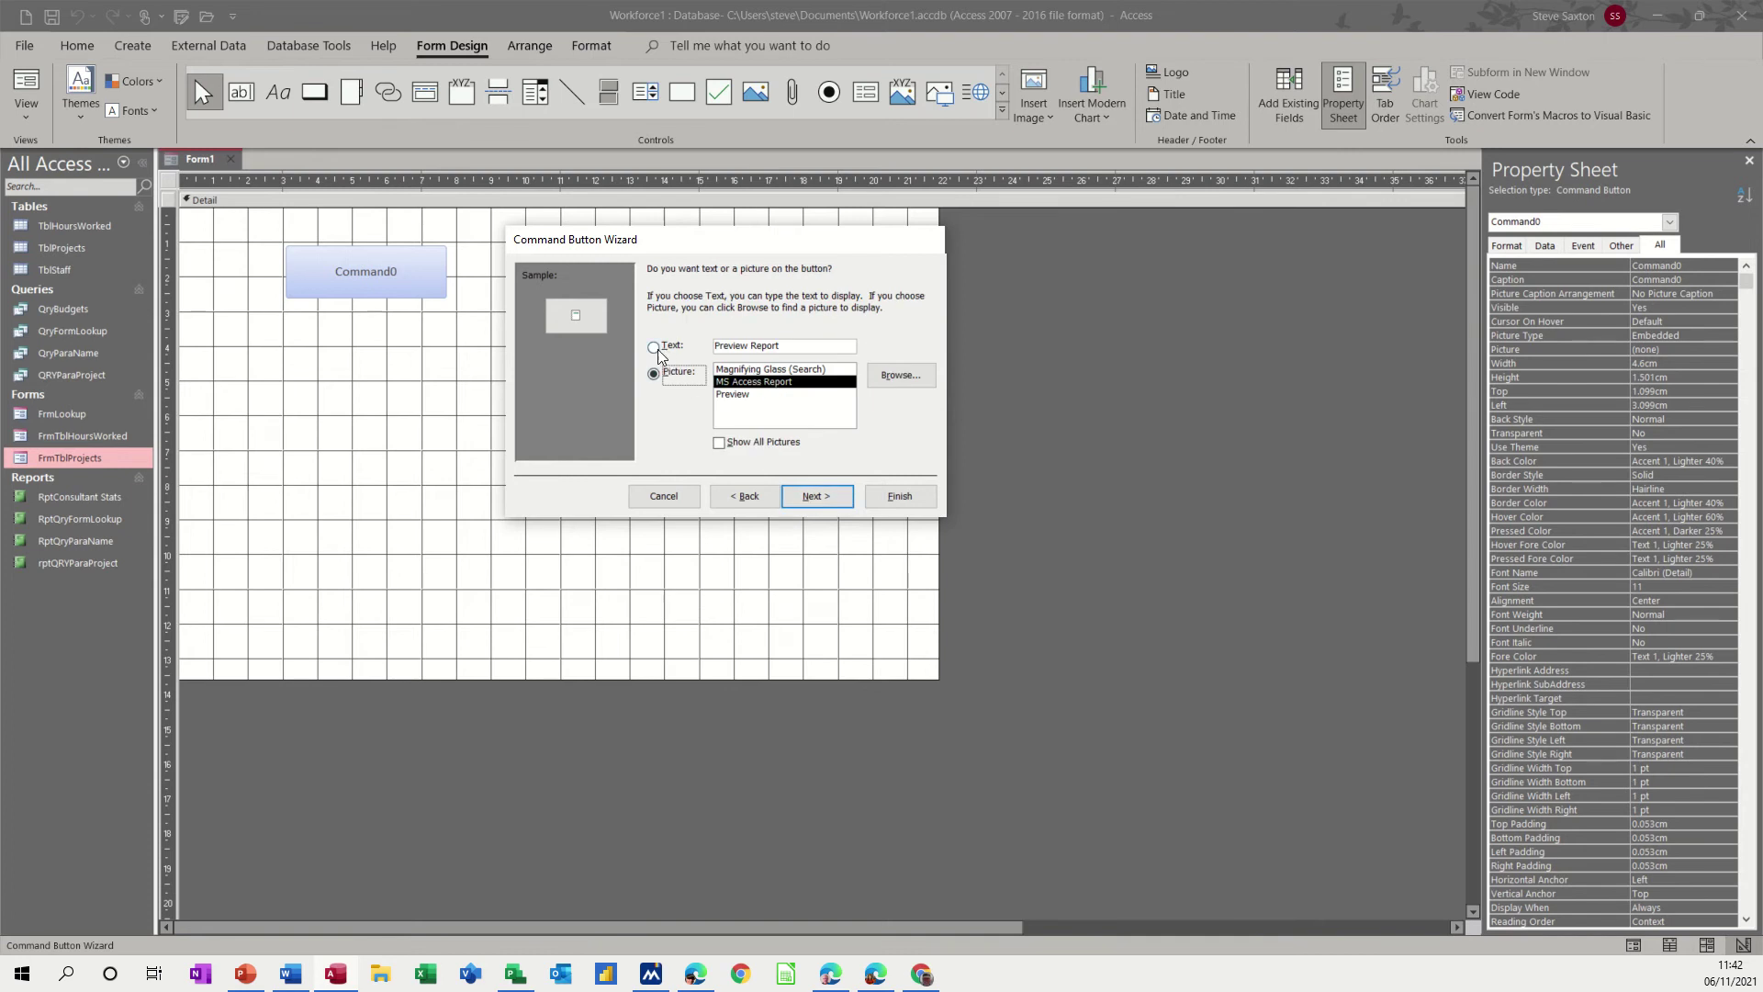
Step: Give the button the text caption 'Stats' instead of a picture
{"action": "left_click", "coordinate": [658, 353]}
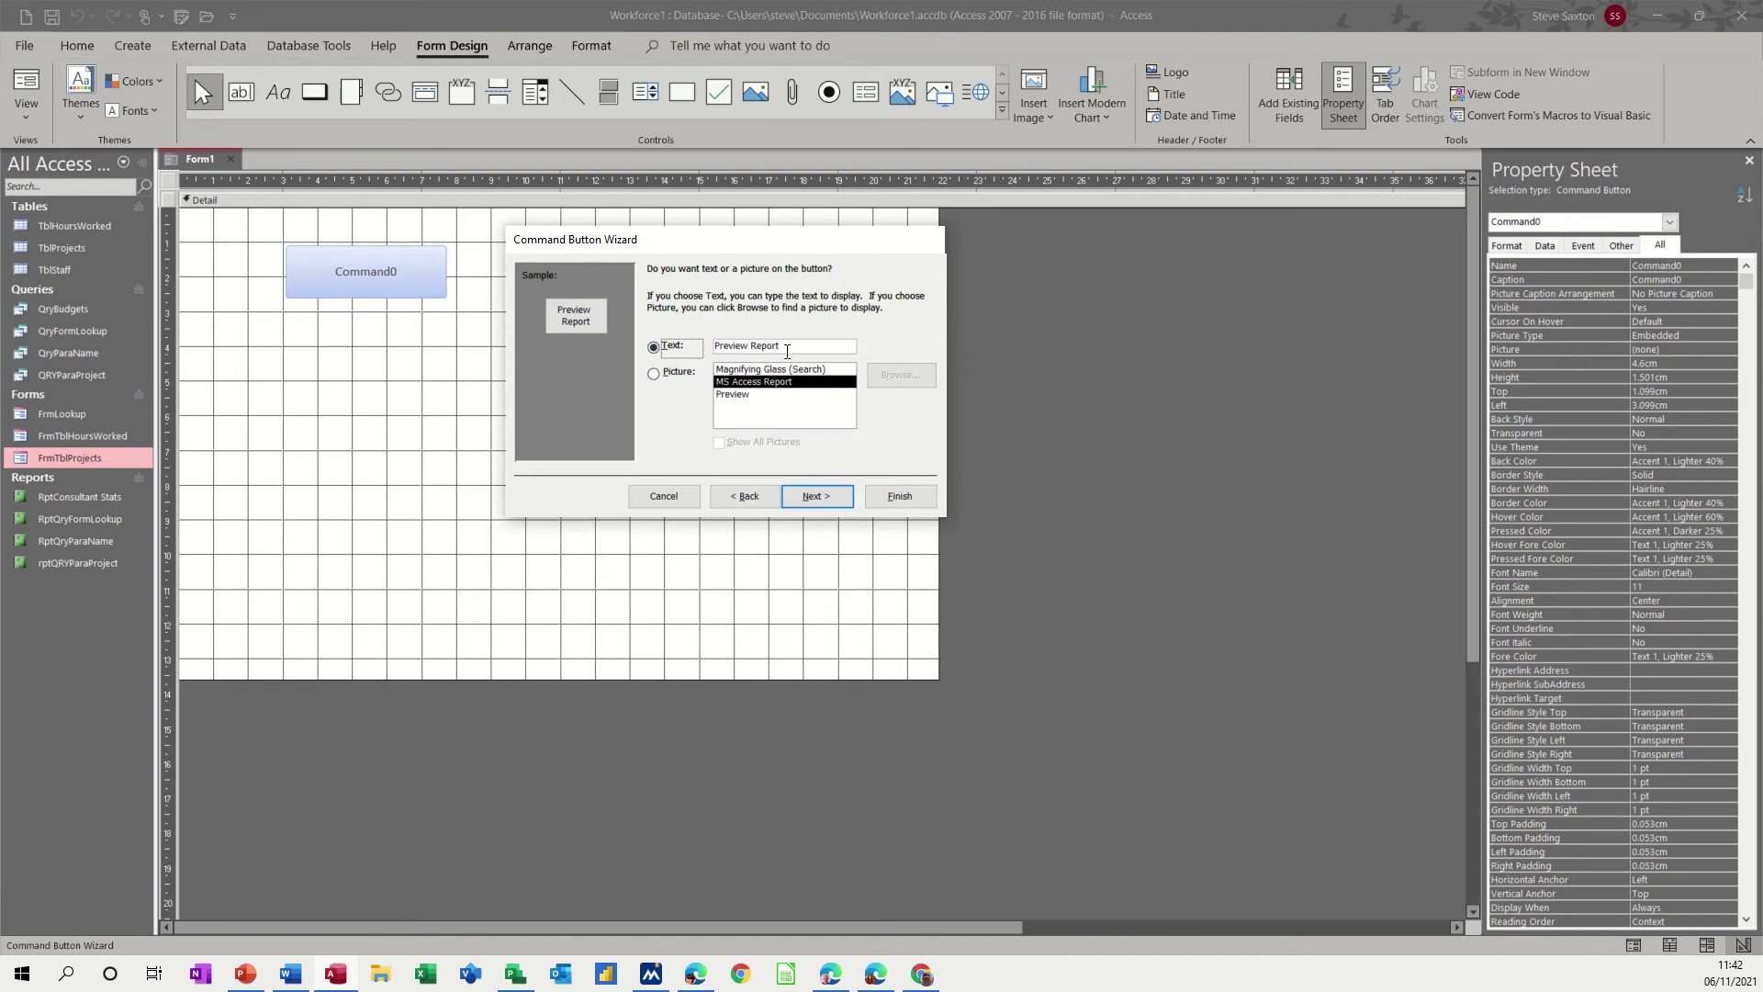
{"action": "left_click_drag", "start_coordinate": [786, 350], "coordinate": [715, 348]}
{"action": "type", "text": "Stats"}
{"action": "left_click", "coordinate": [817, 495]}
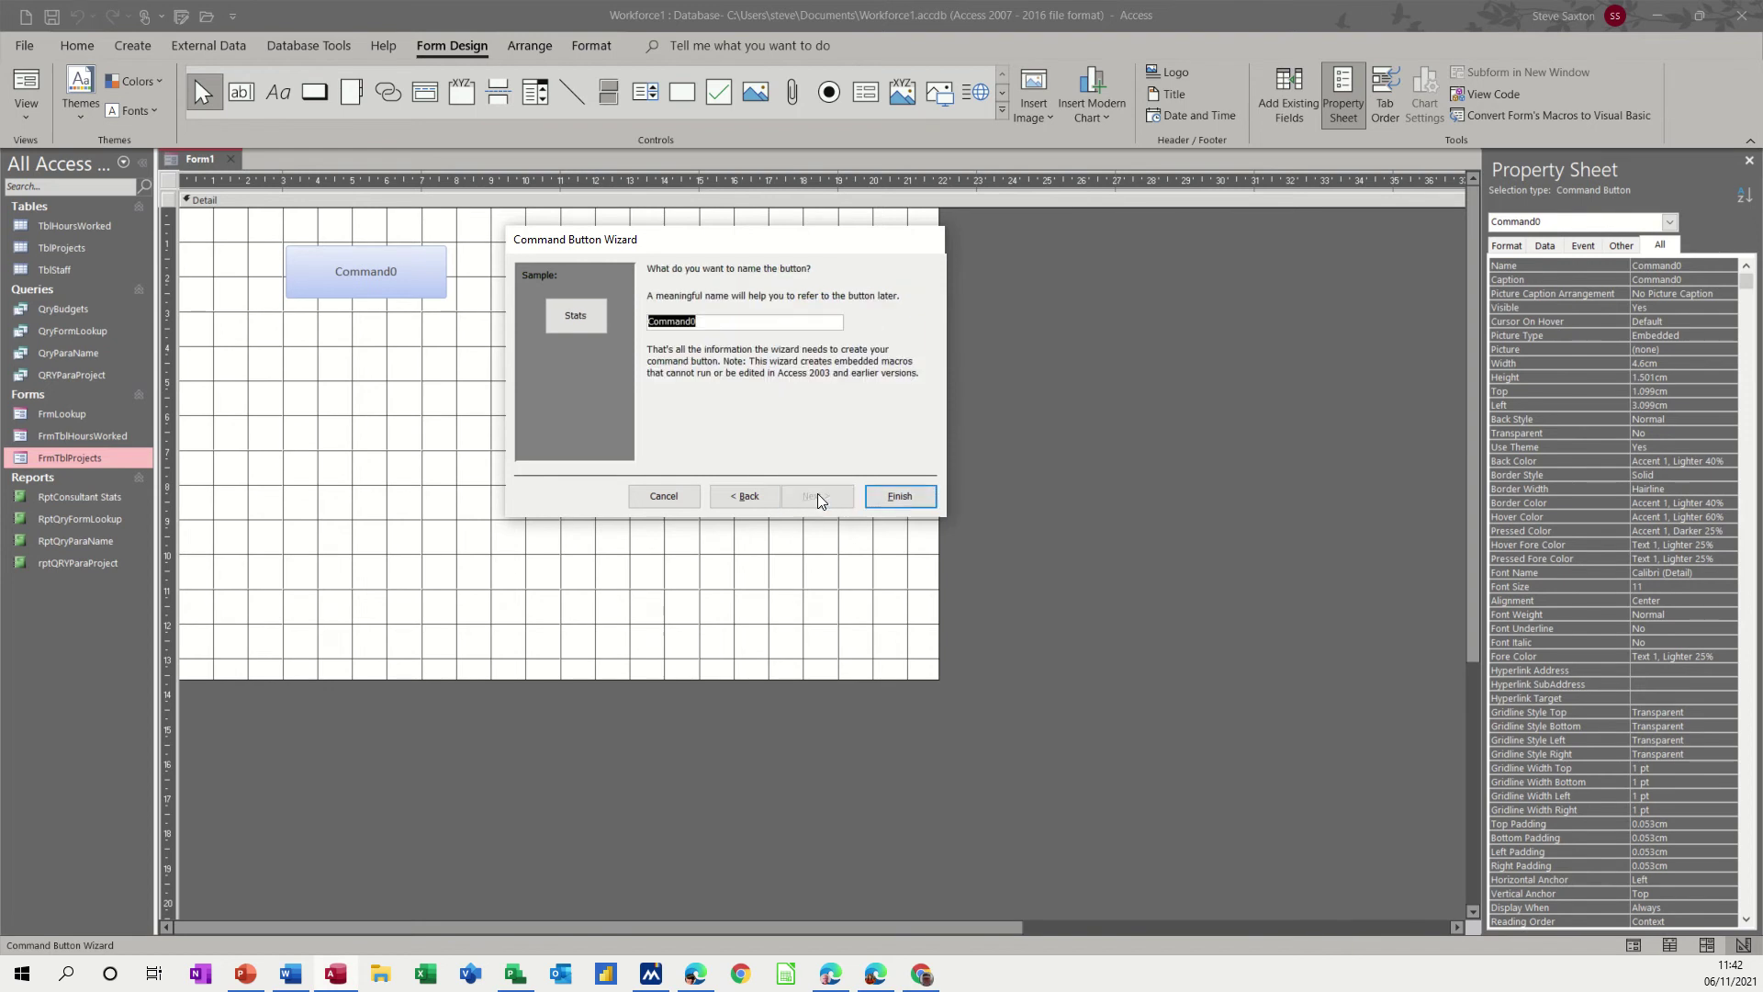
Step: Finish the Stats button, enlarge it, and save the form as 'Main Menu'
{"action": "left_click", "coordinate": [907, 500]}
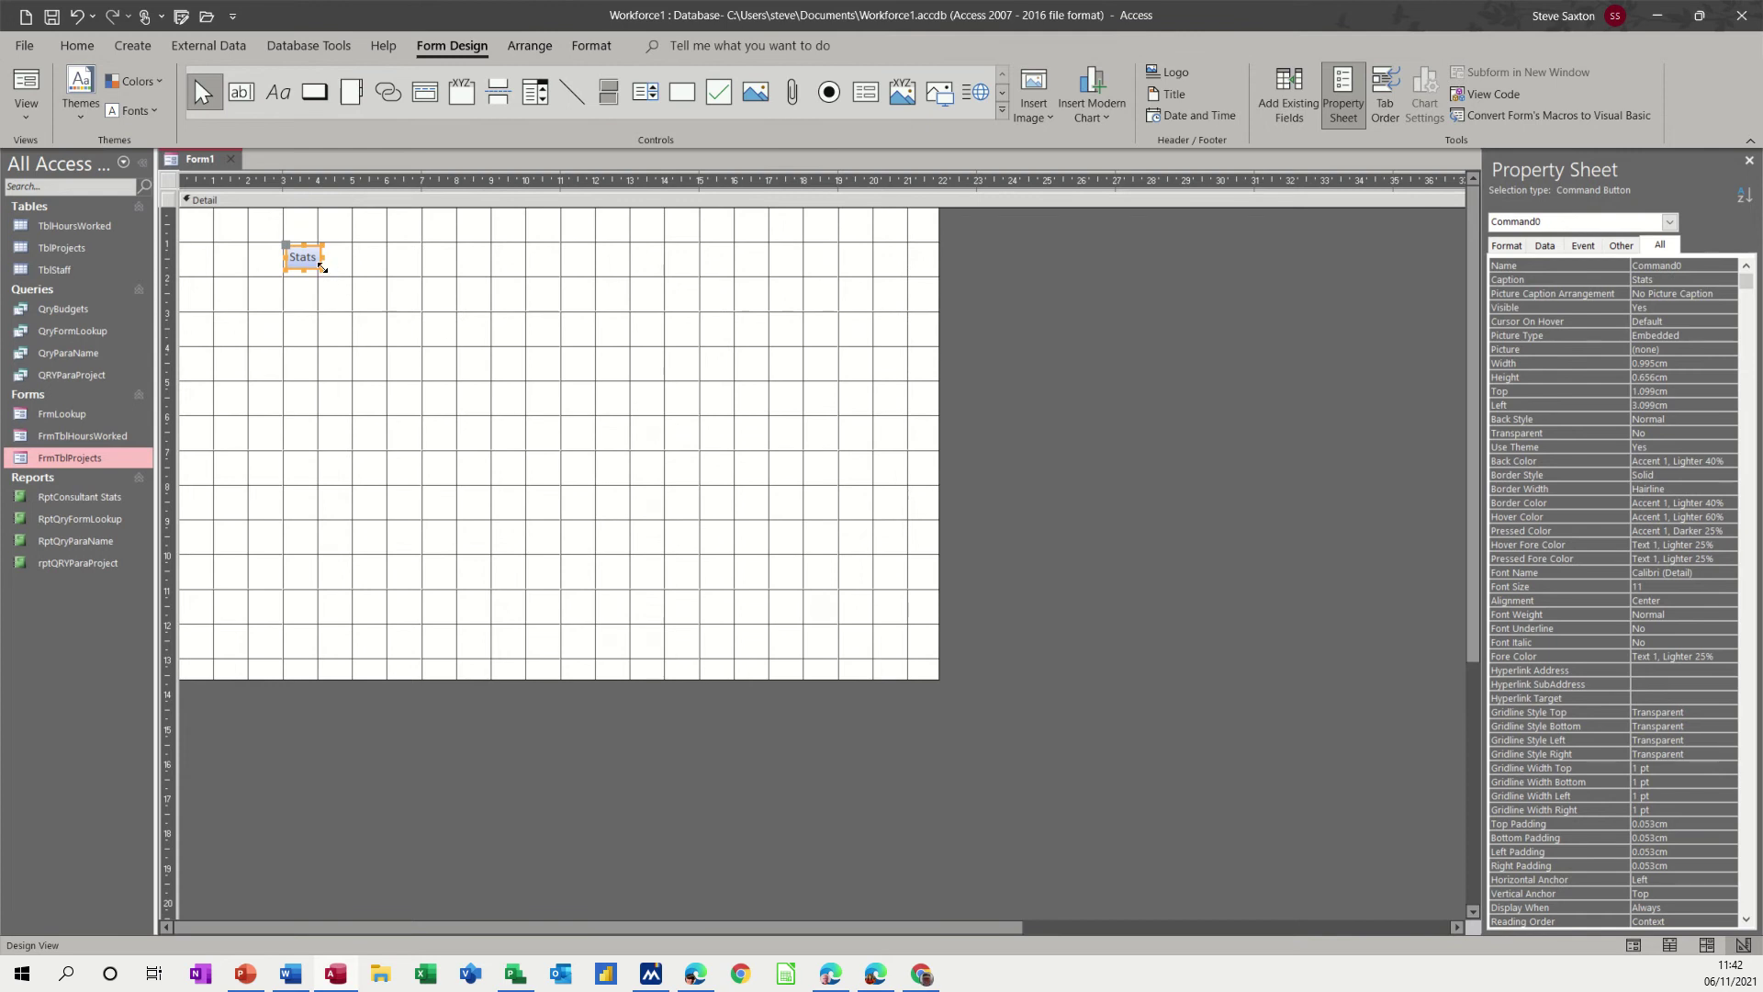
{"action": "left_click_drag", "start_coordinate": [323, 270], "coordinate": [419, 287]}
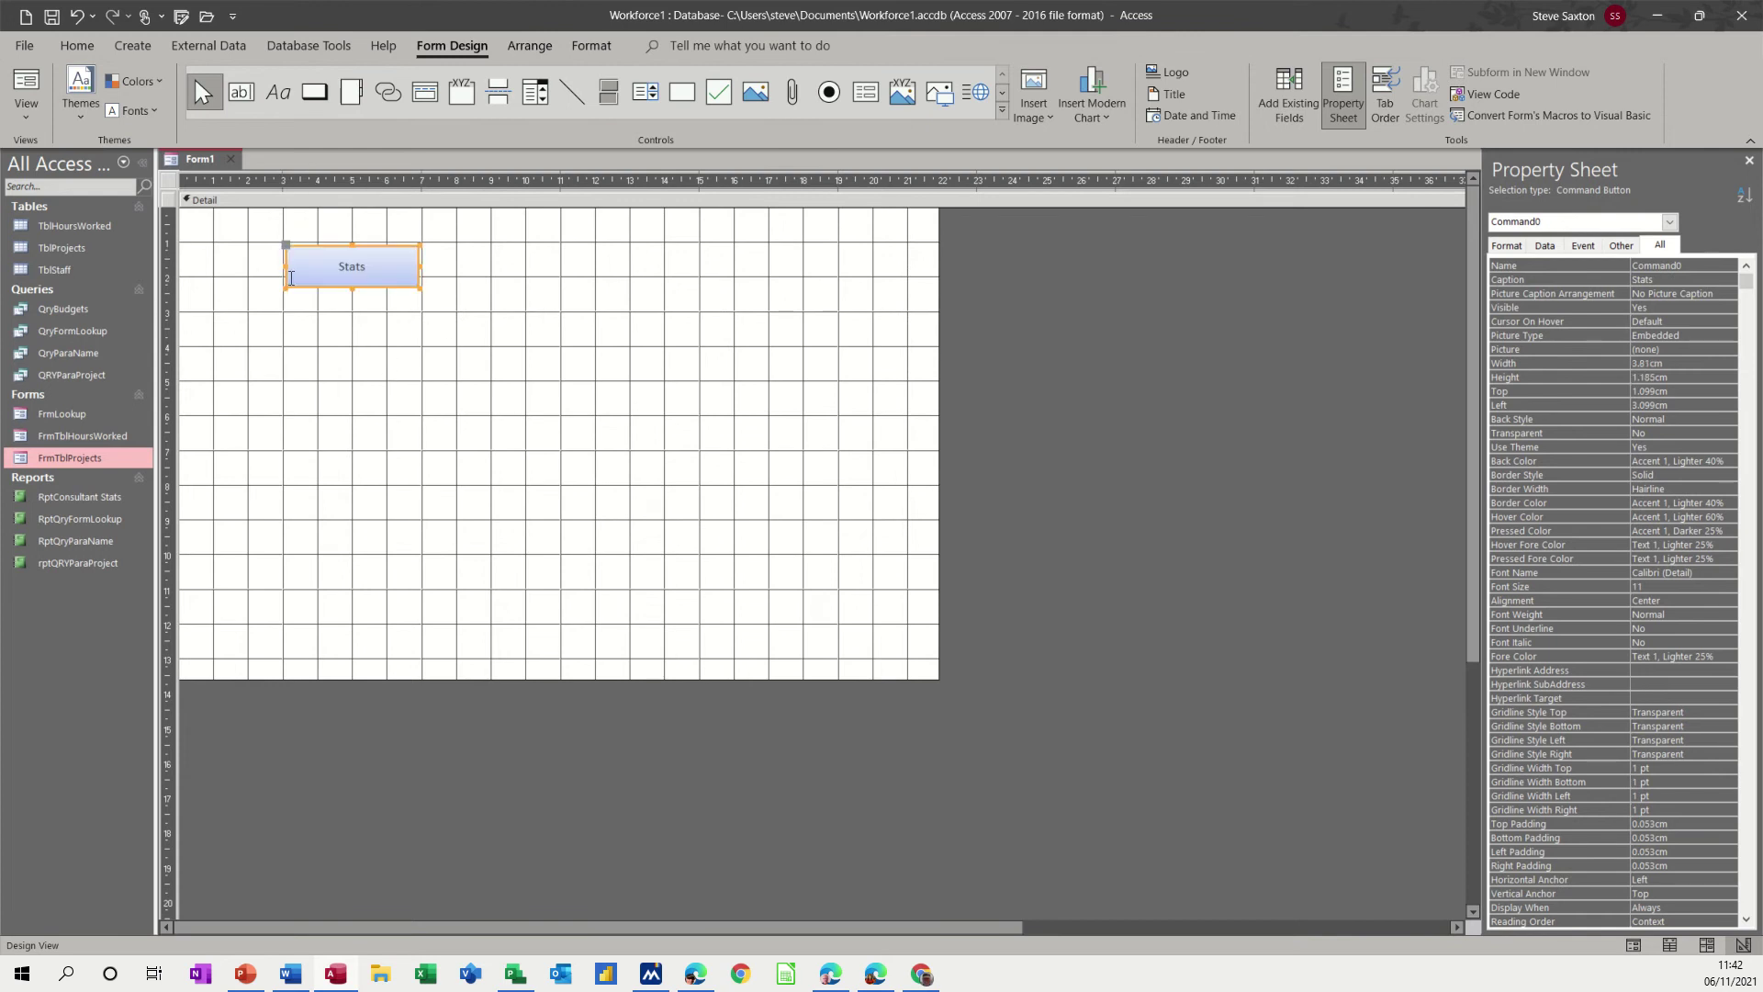
{"action": "left_click", "coordinate": [50, 20]}
{"action": "type", "text": "Main Menu"}
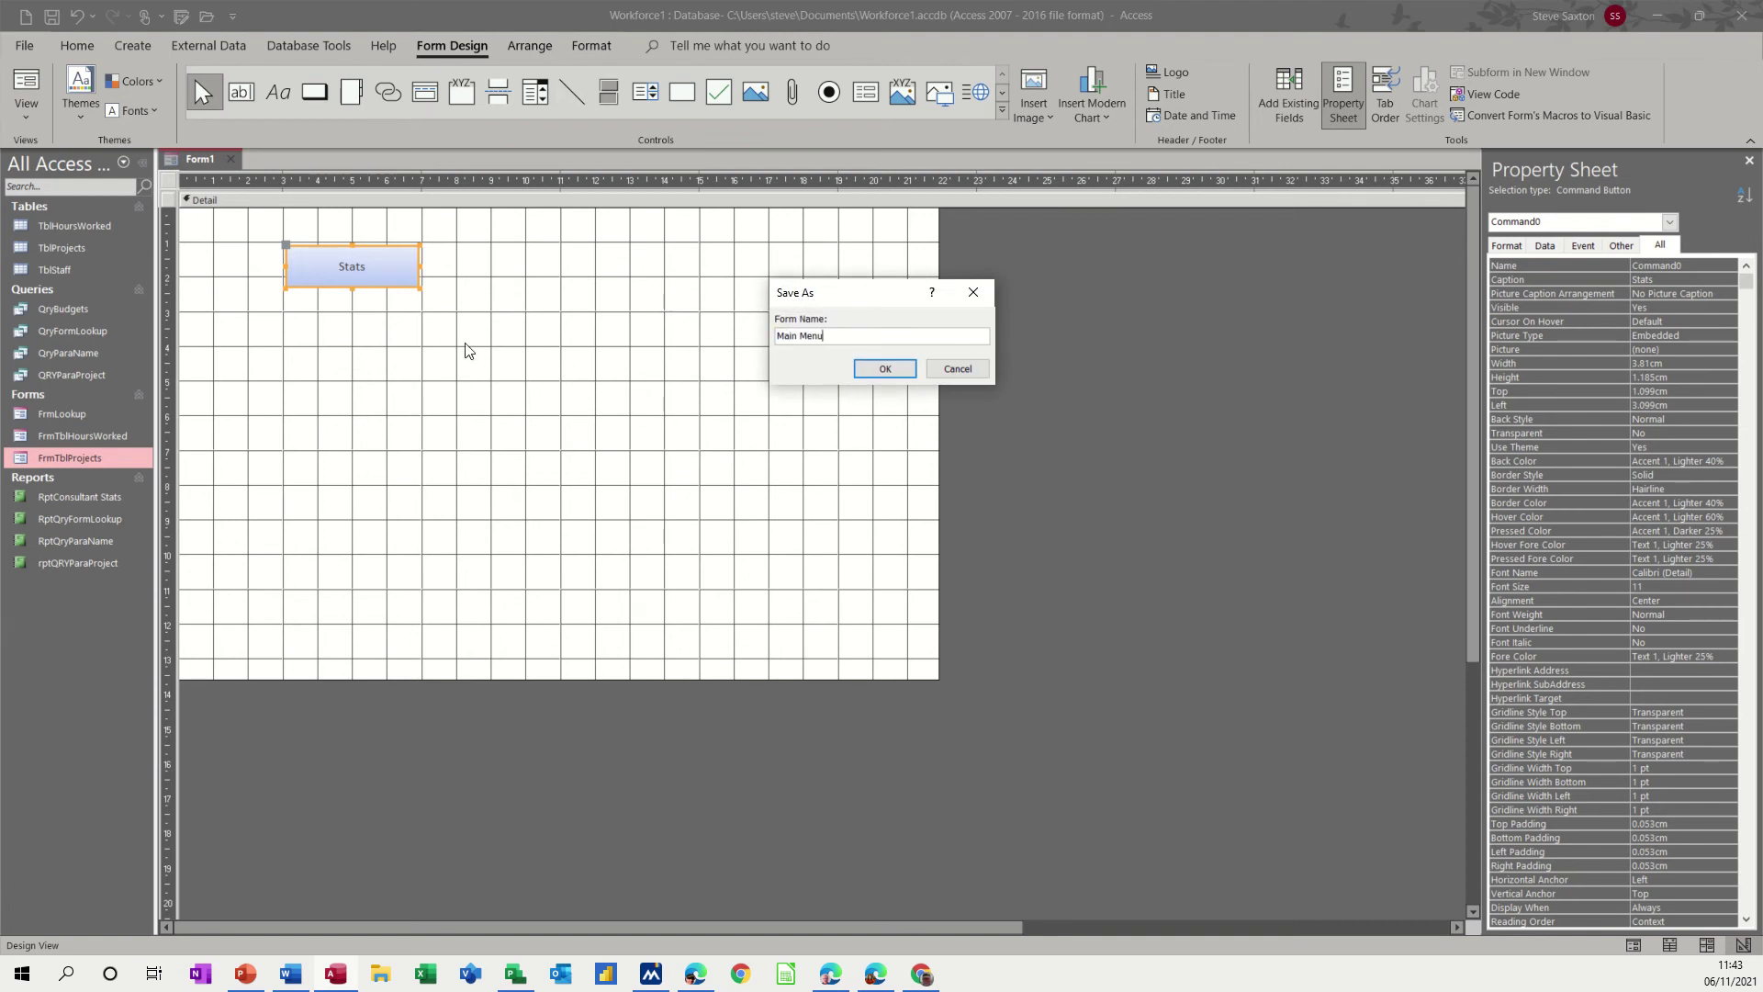
{"action": "left_click", "coordinate": [885, 369]}
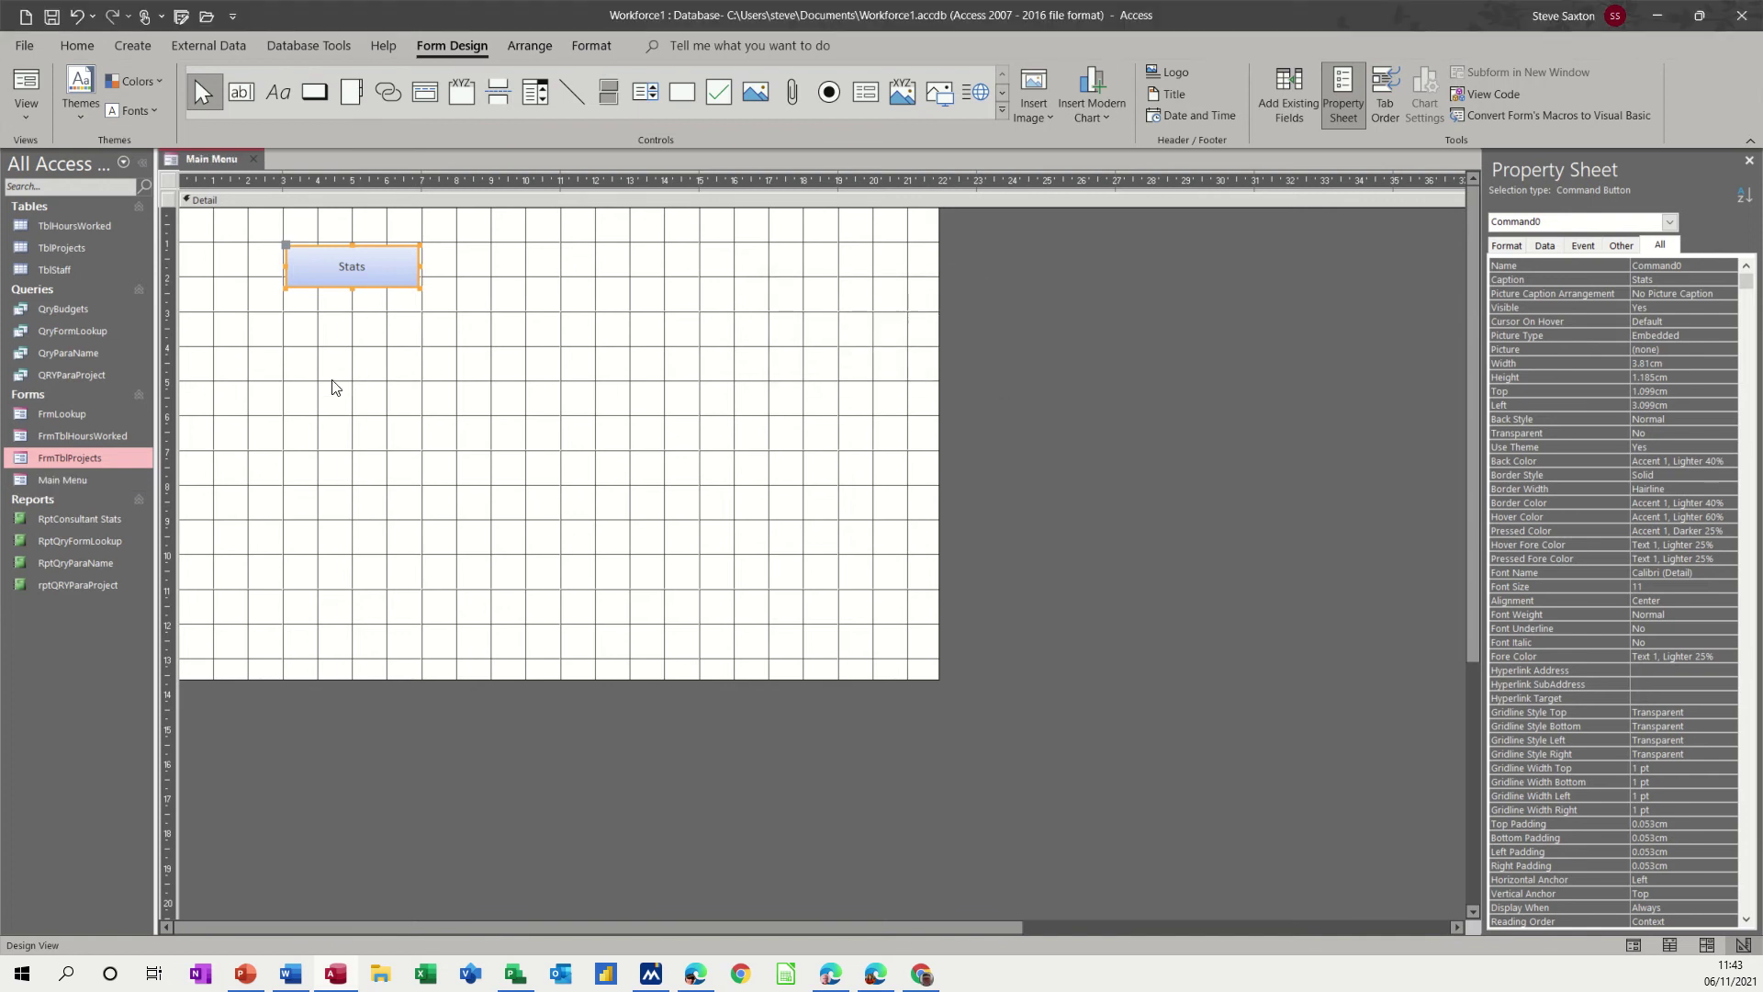
Step: Test Stats in Form view, close the Consultant Stats preview, and return to Design view
{"action": "left_click", "coordinate": [27, 83]}
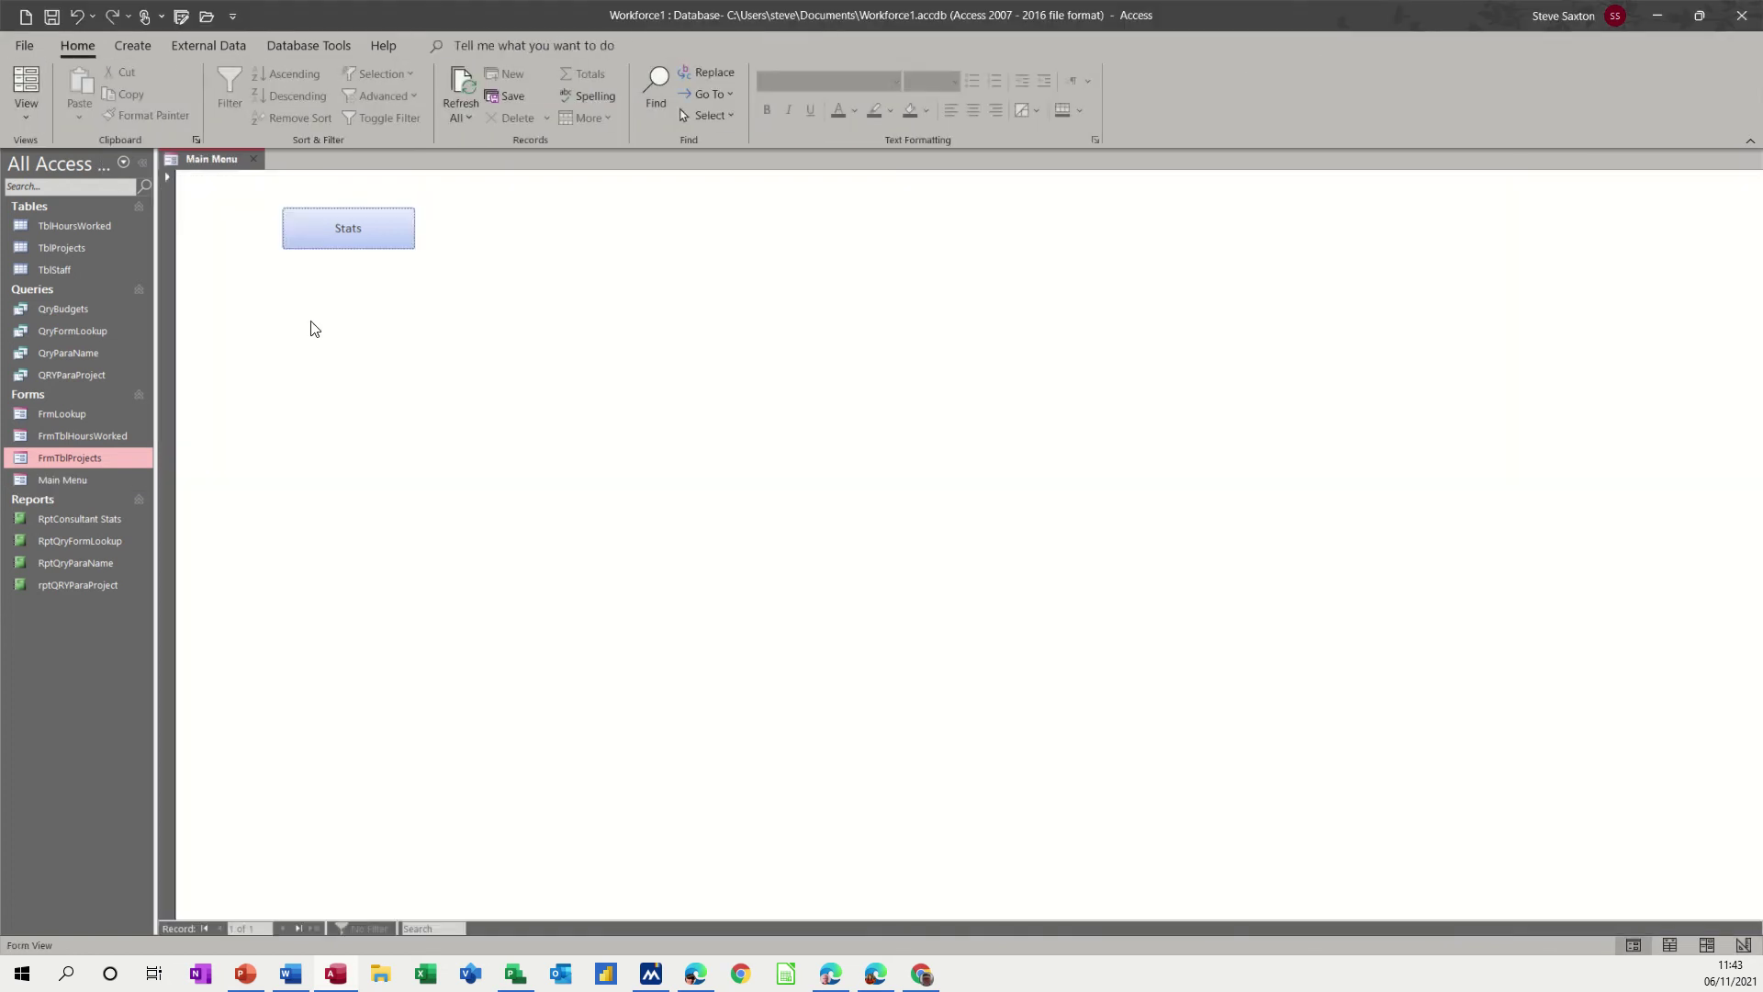
{"action": "left_click", "coordinate": [348, 238]}
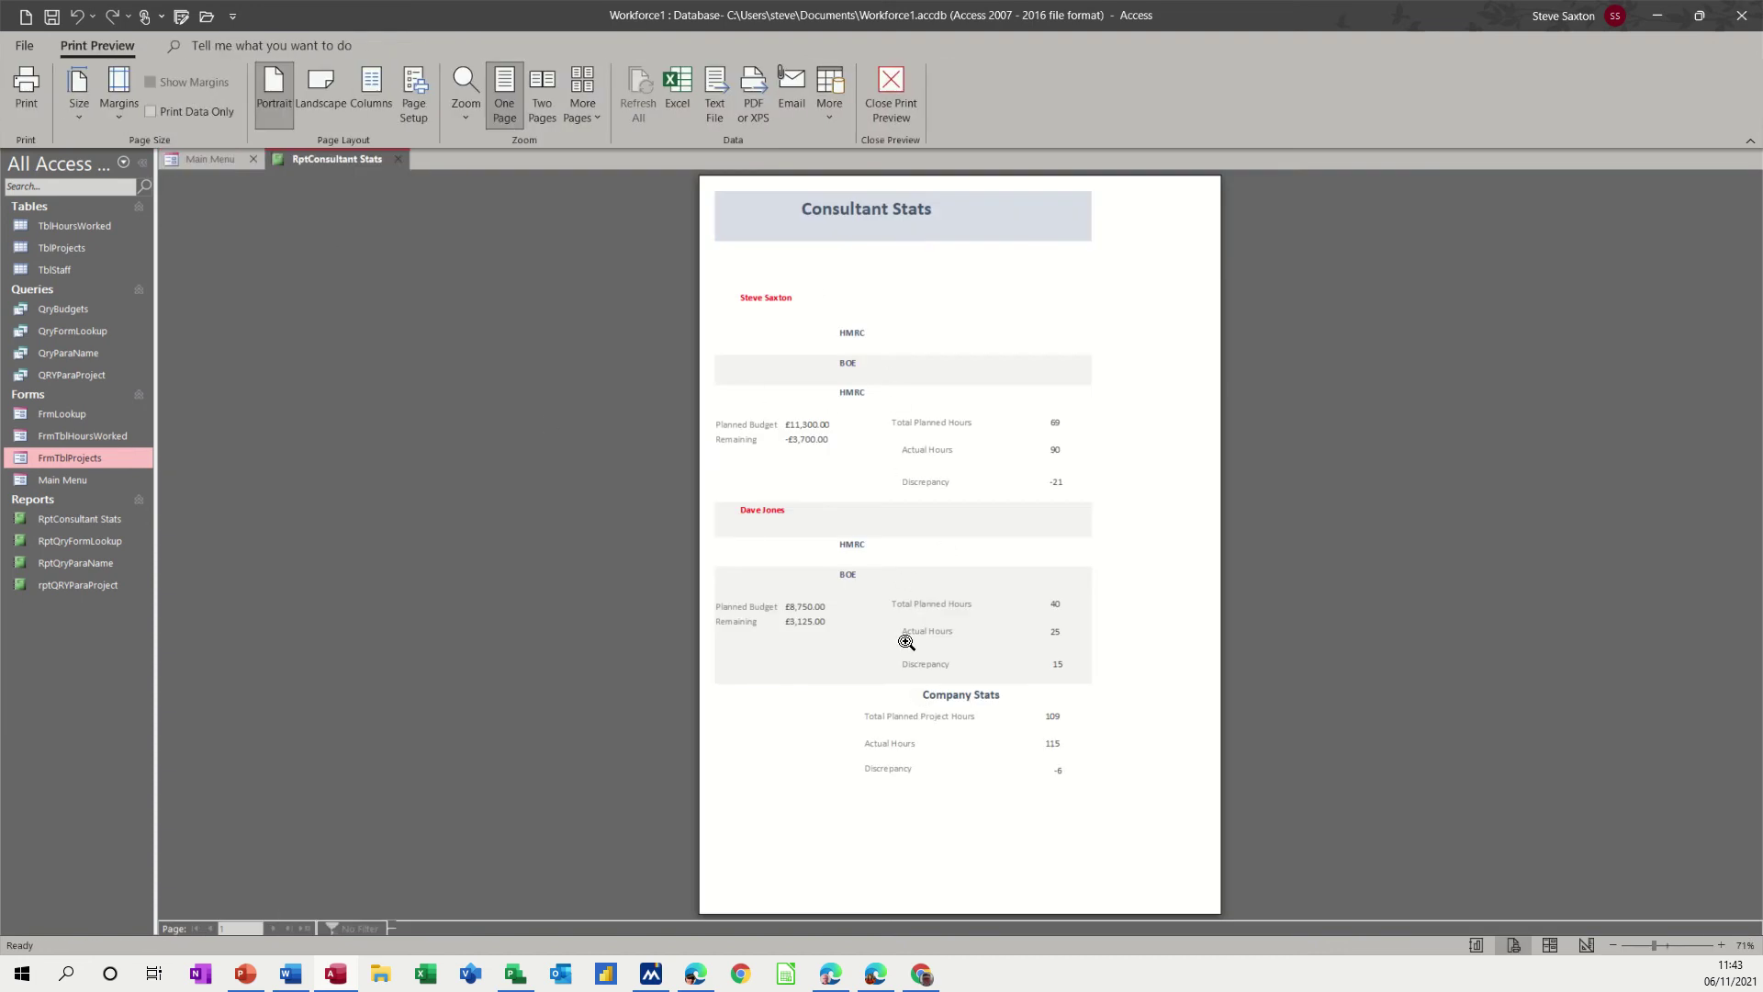
{"action": "left_click", "coordinate": [889, 96]}
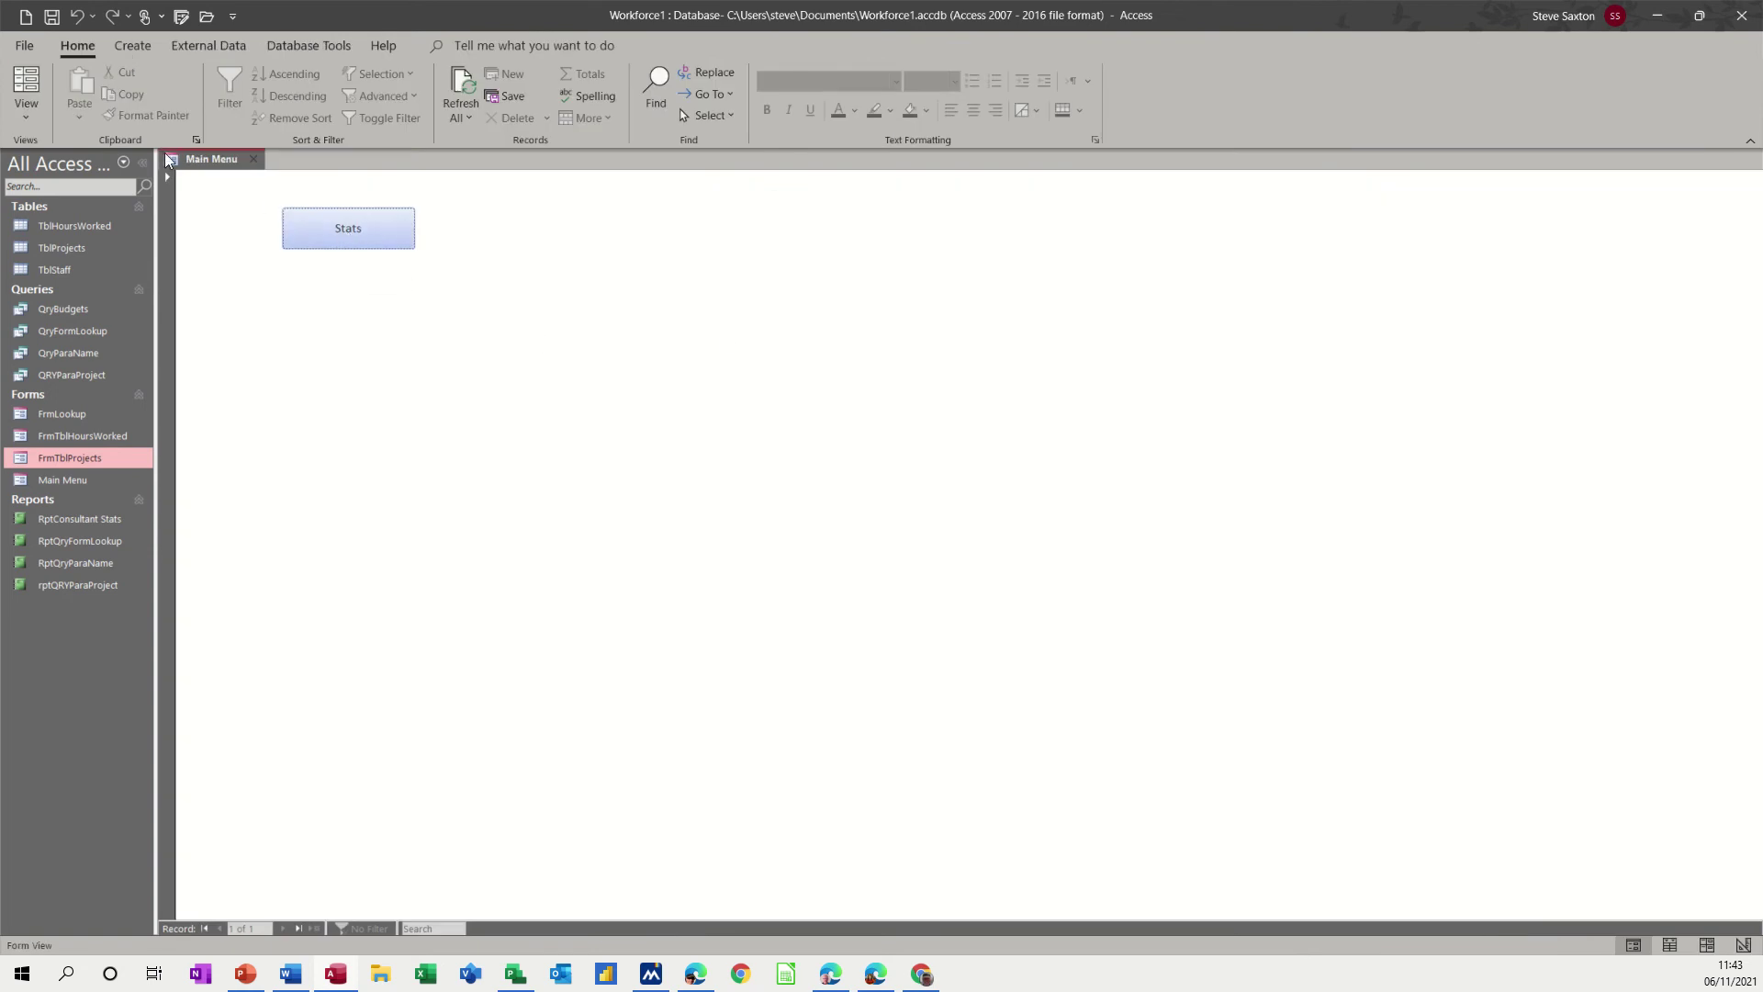
{"action": "left_click", "coordinate": [27, 112]}
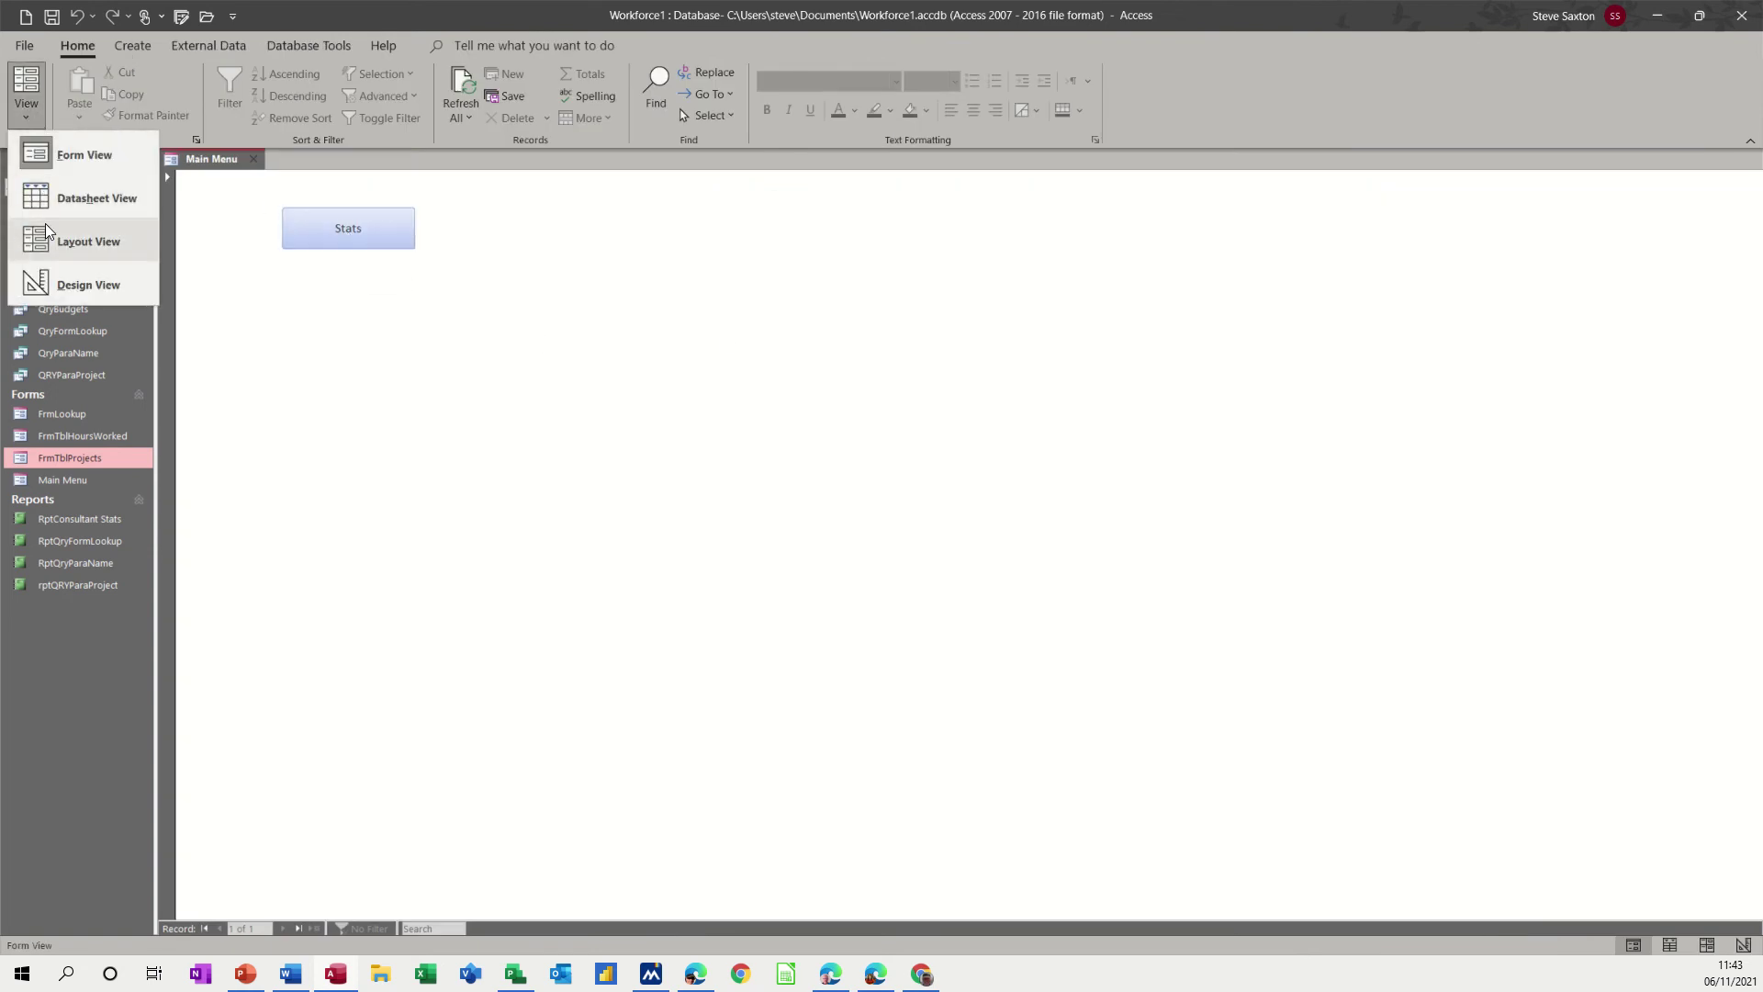
{"action": "left_click", "coordinate": [72, 287]}
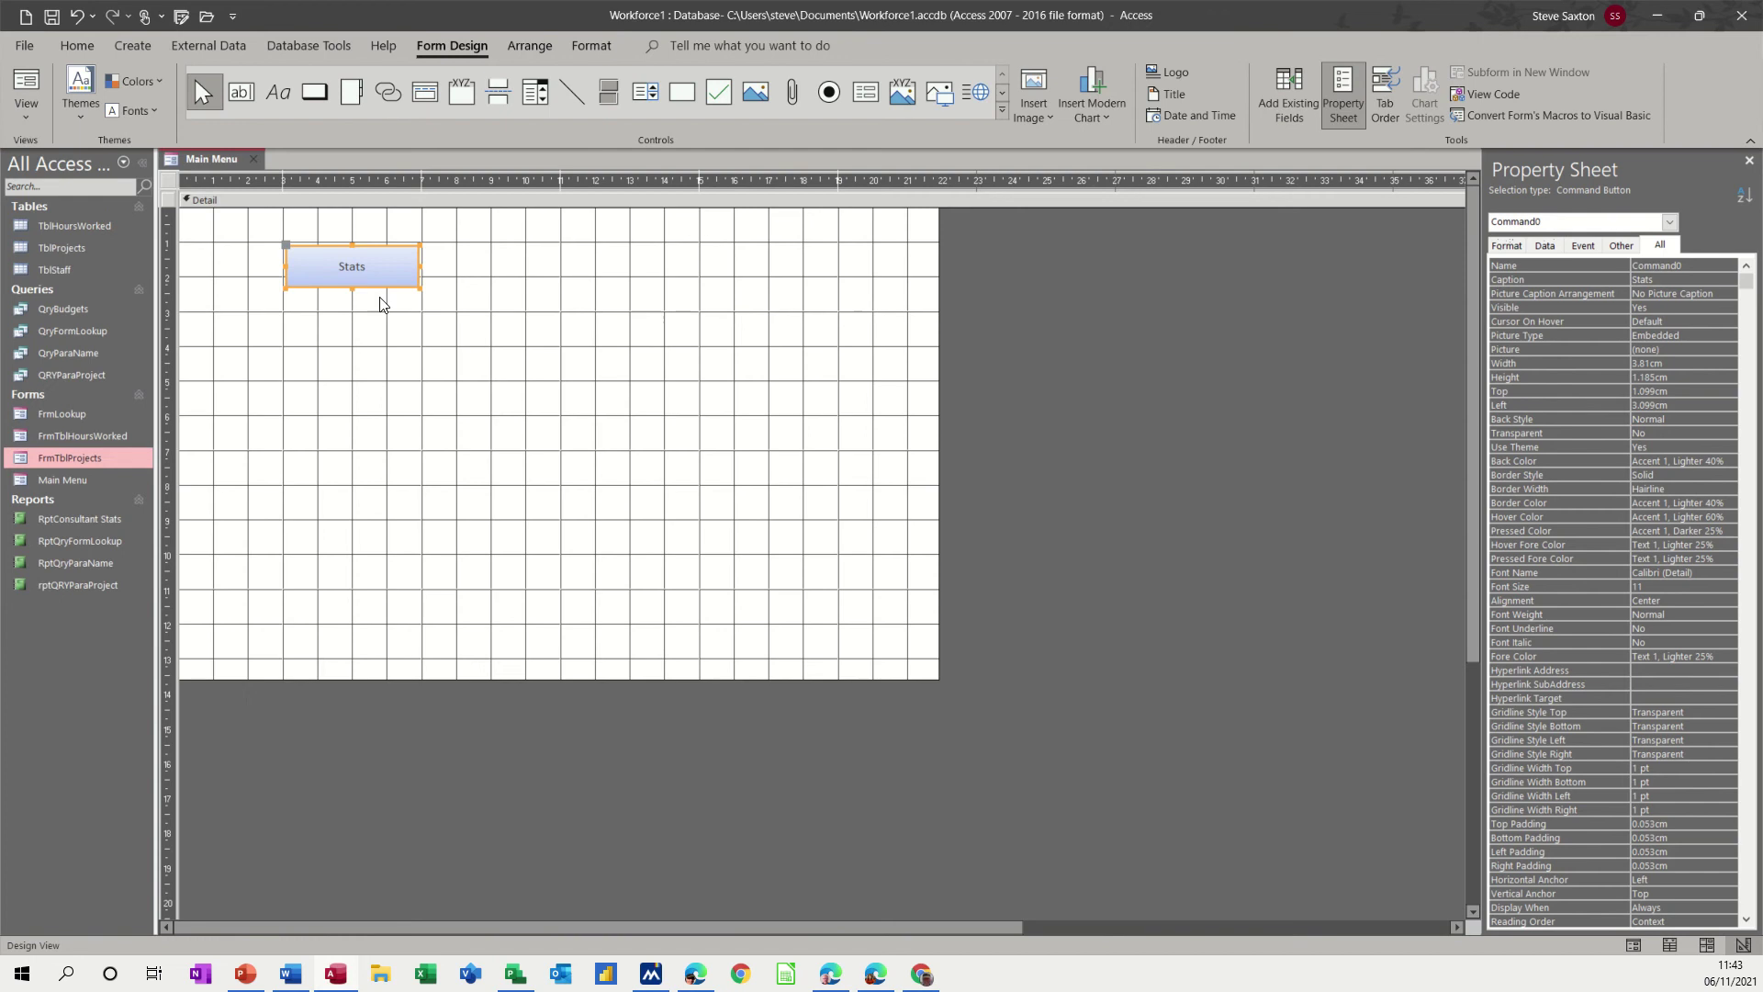
Step: Draw a second button below Stats that mails RptConsultant Stats, captioned 'Mail Stats'
{"action": "left_click", "coordinate": [312, 98]}
{"action": "left_click_drag", "start_coordinate": [289, 297], "coordinate": [416, 347]}
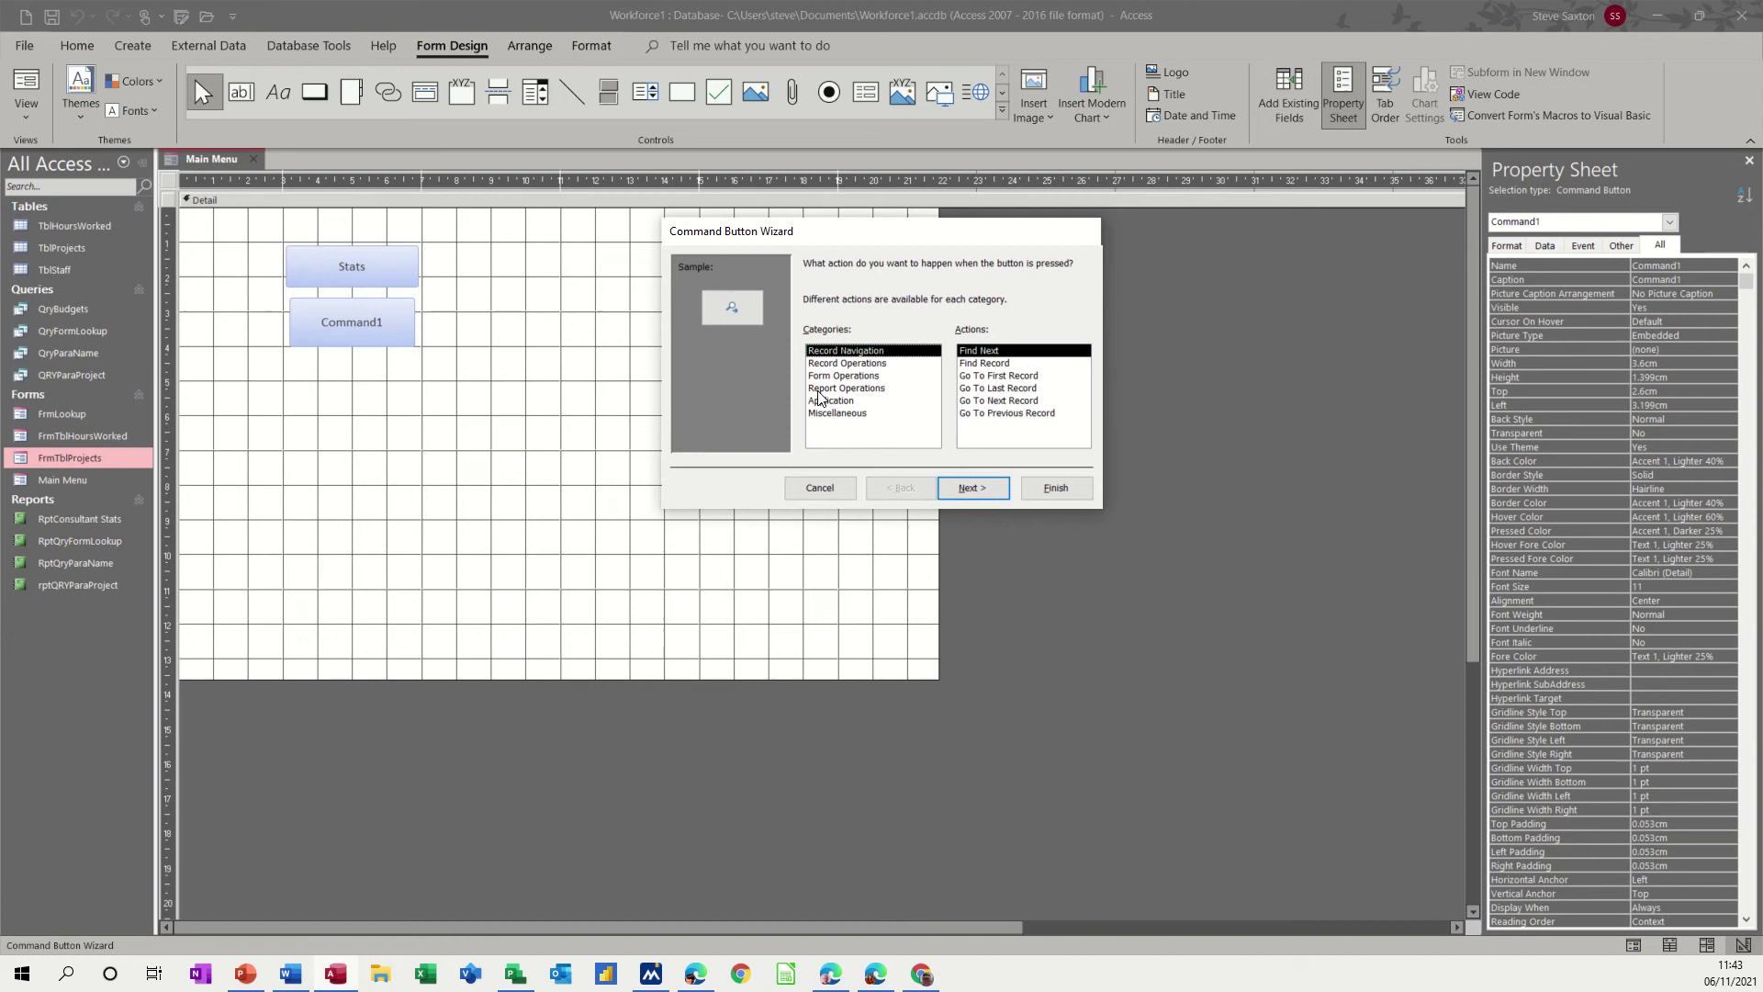
{"action": "left_click", "coordinate": [820, 388]}
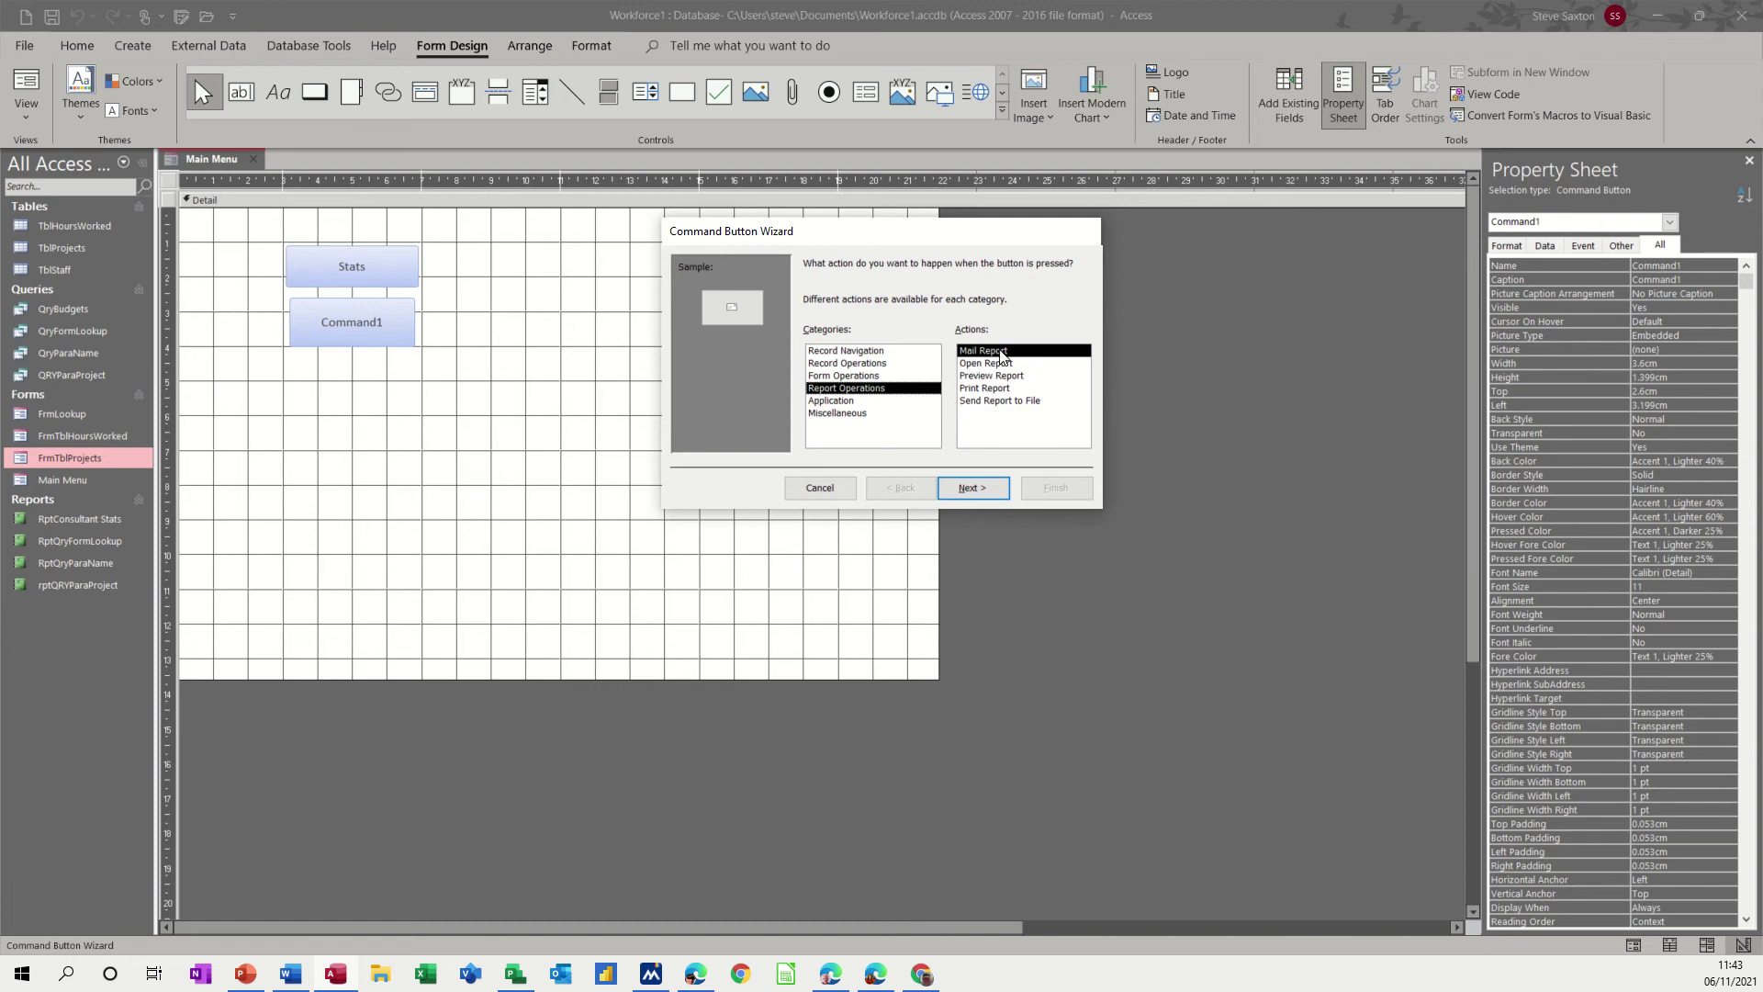
{"action": "left_click", "coordinate": [979, 488]}
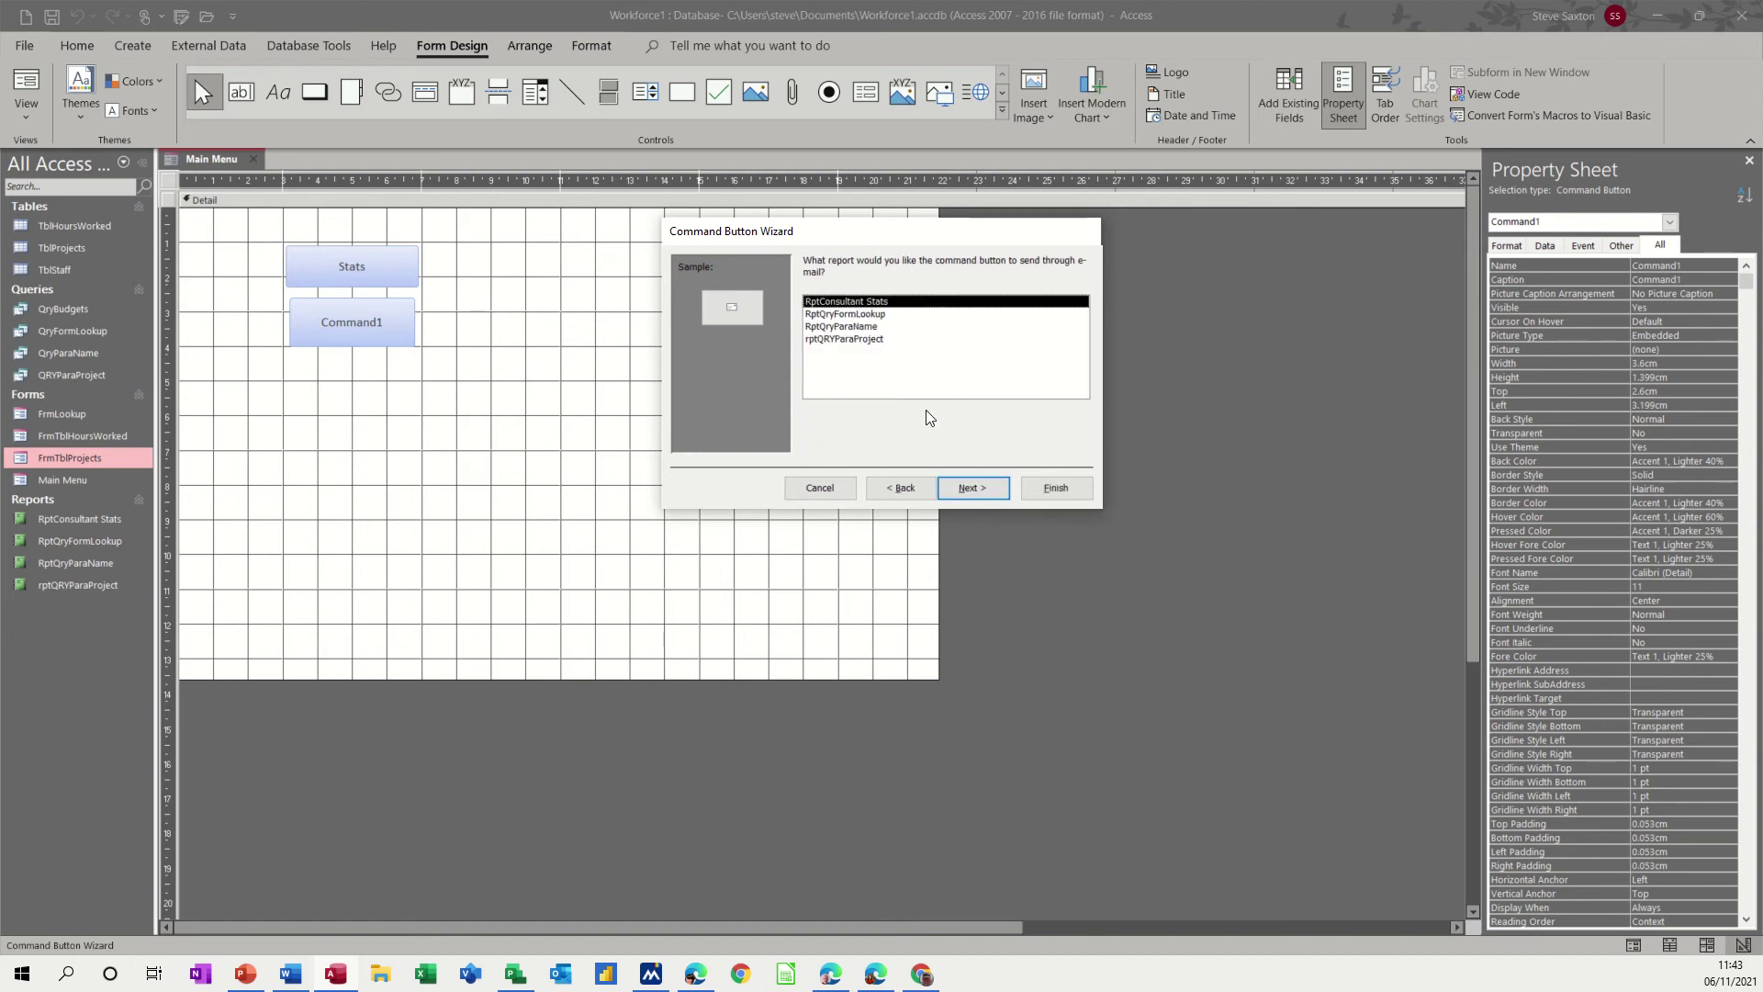
{"action": "left_click", "coordinate": [971, 488]}
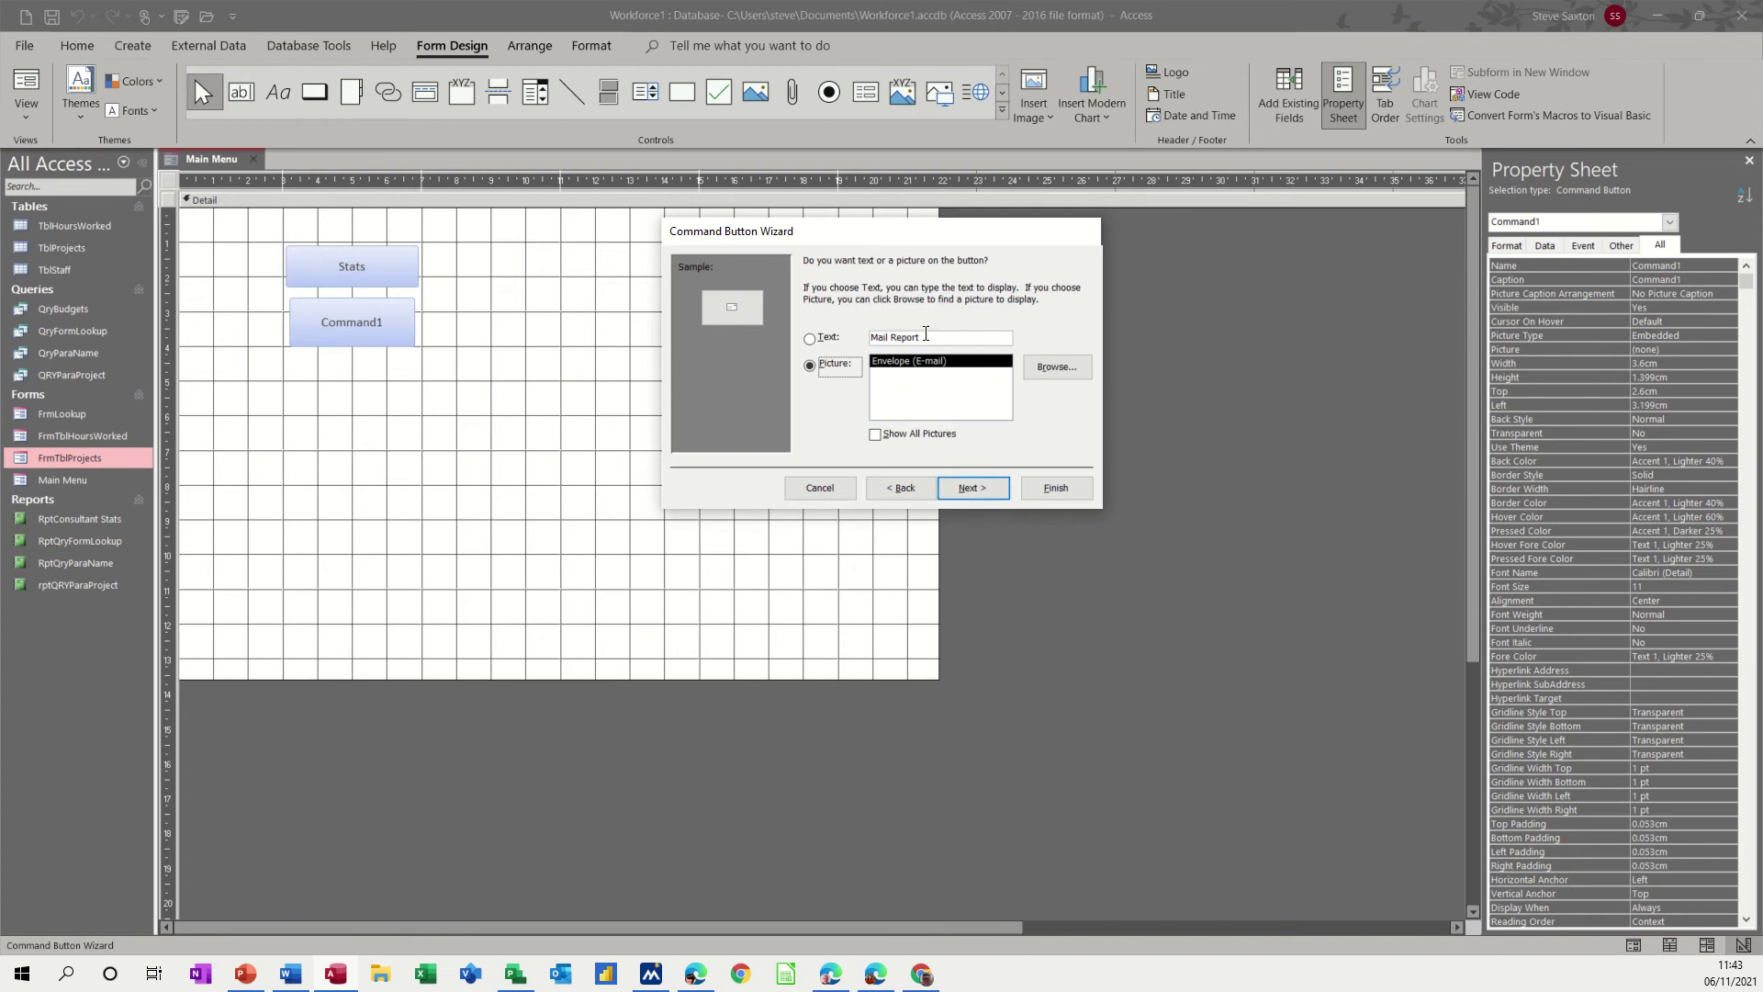
{"action": "double_click", "coordinate": [926, 338]}
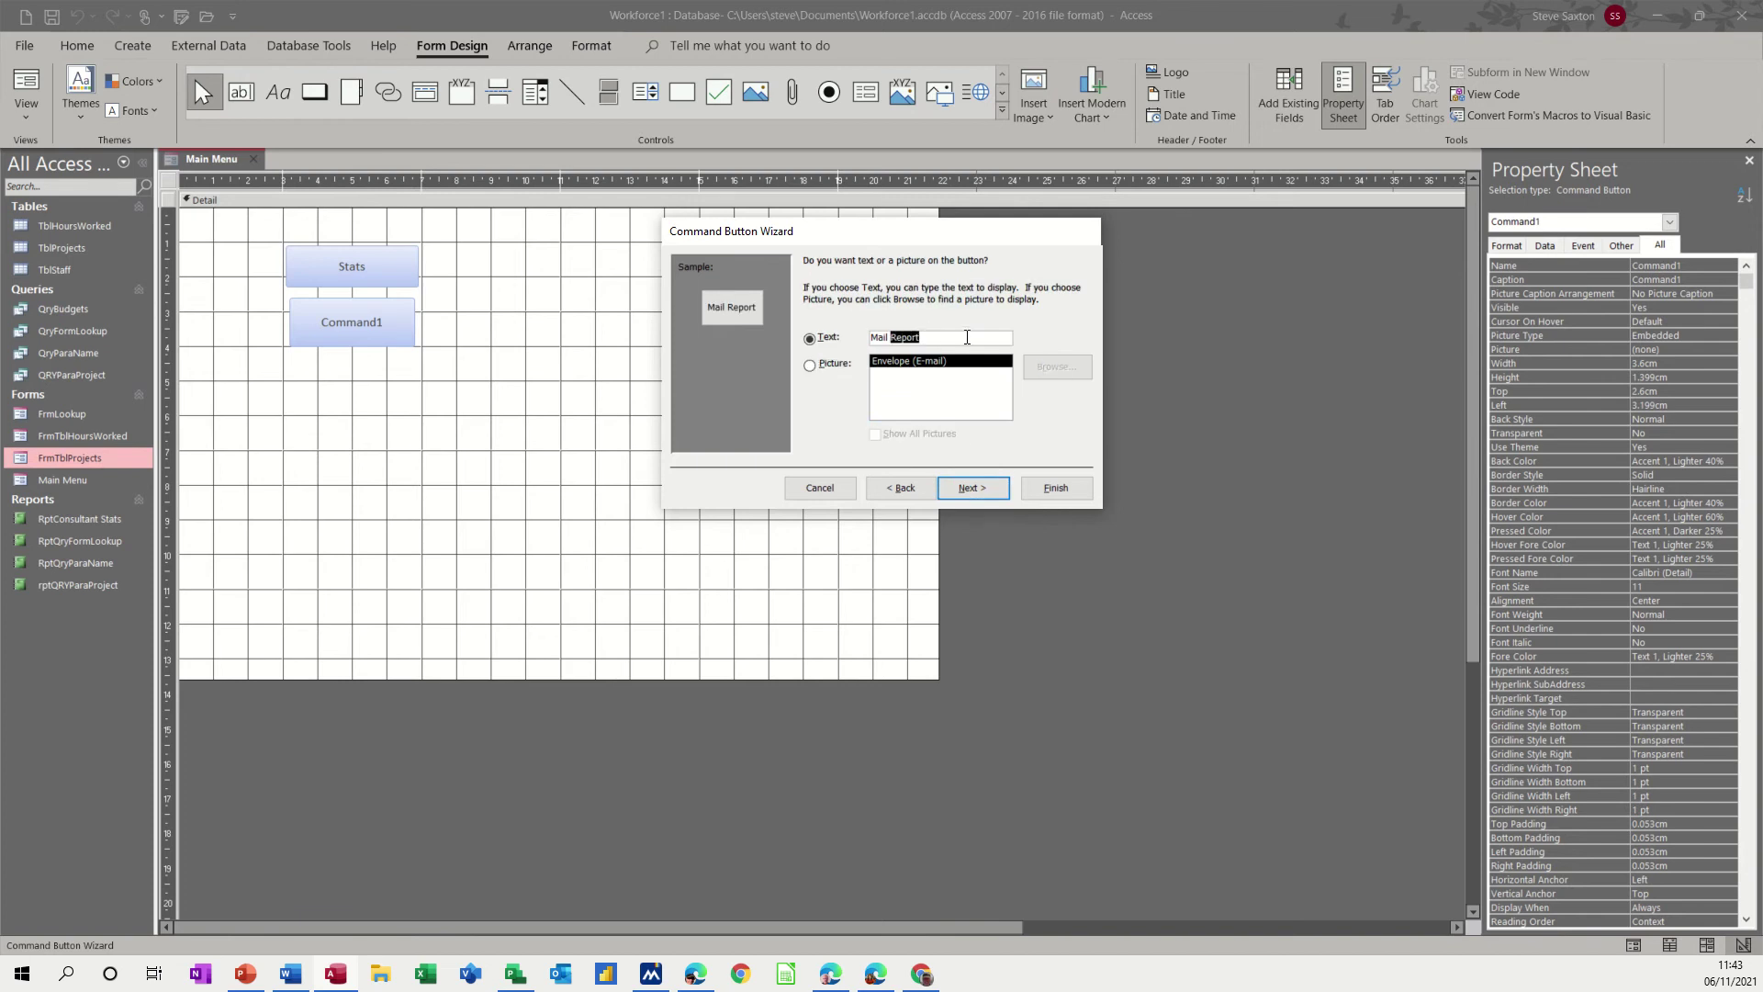
{"action": "type", "text": "Stats"}
{"action": "left_click", "coordinate": [1056, 488]}
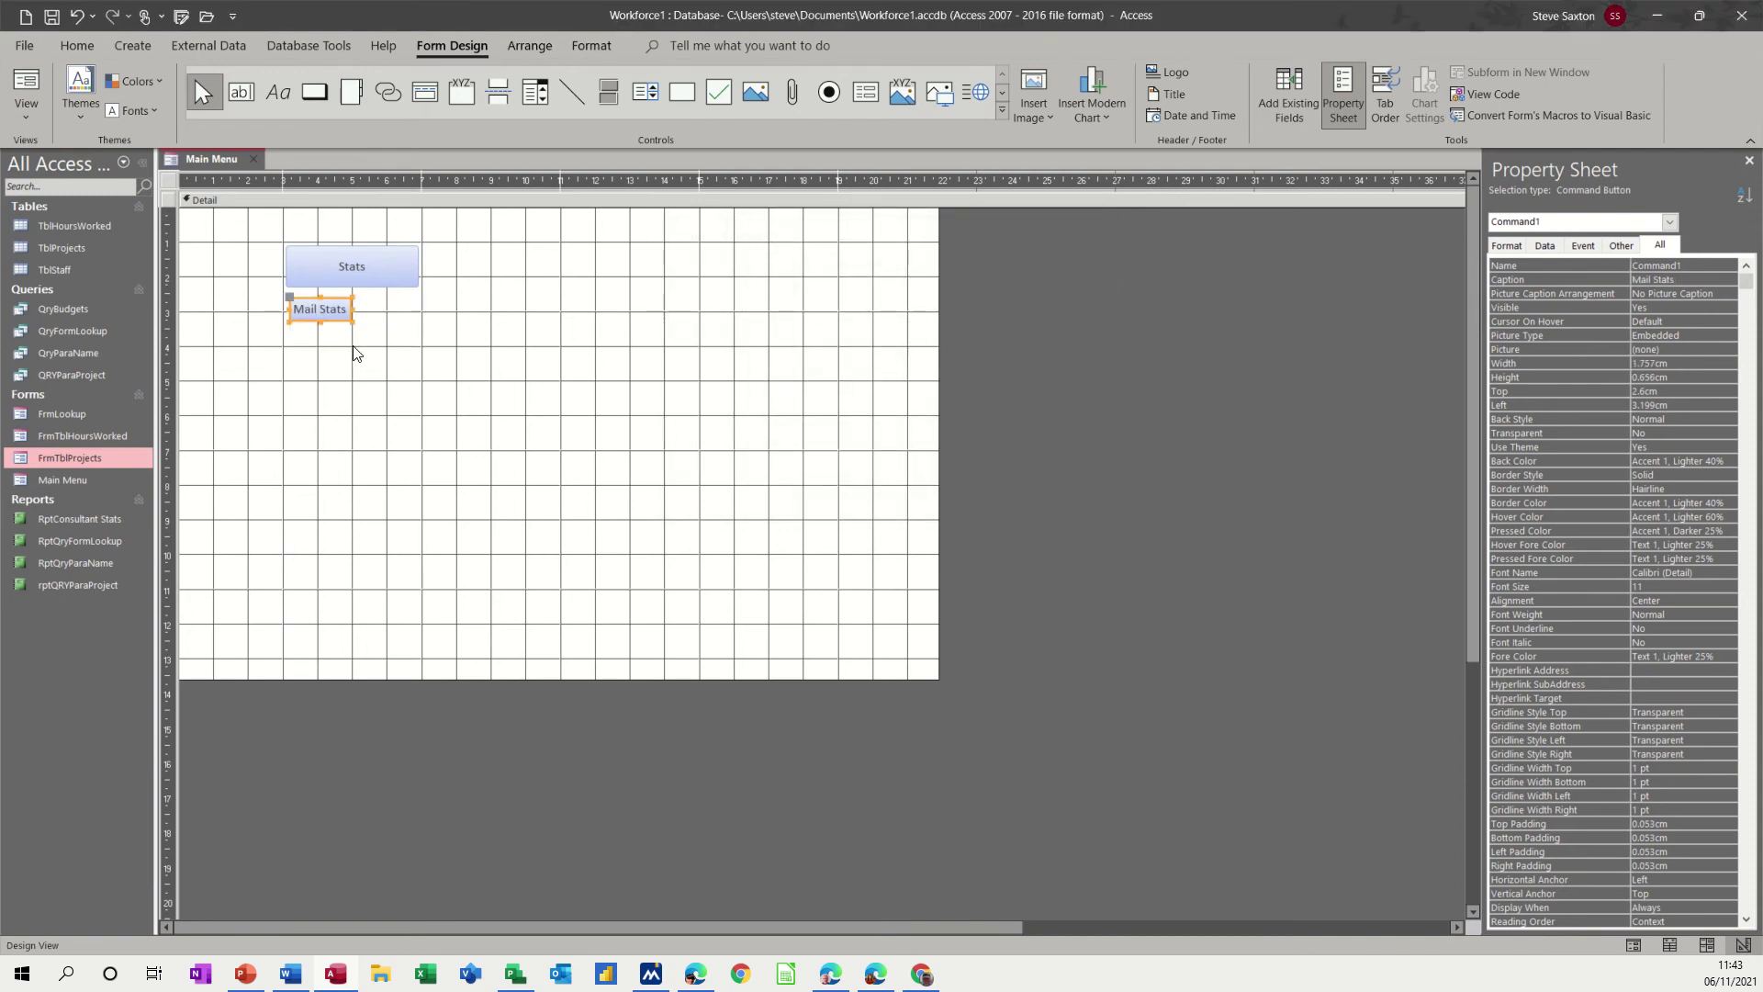
Step: Stack the Stats and Mail Stats buttons into one equal-width column with Arrange > Stacked
{"action": "left_click_drag", "start_coordinate": [266, 238], "coordinate": [443, 336]}
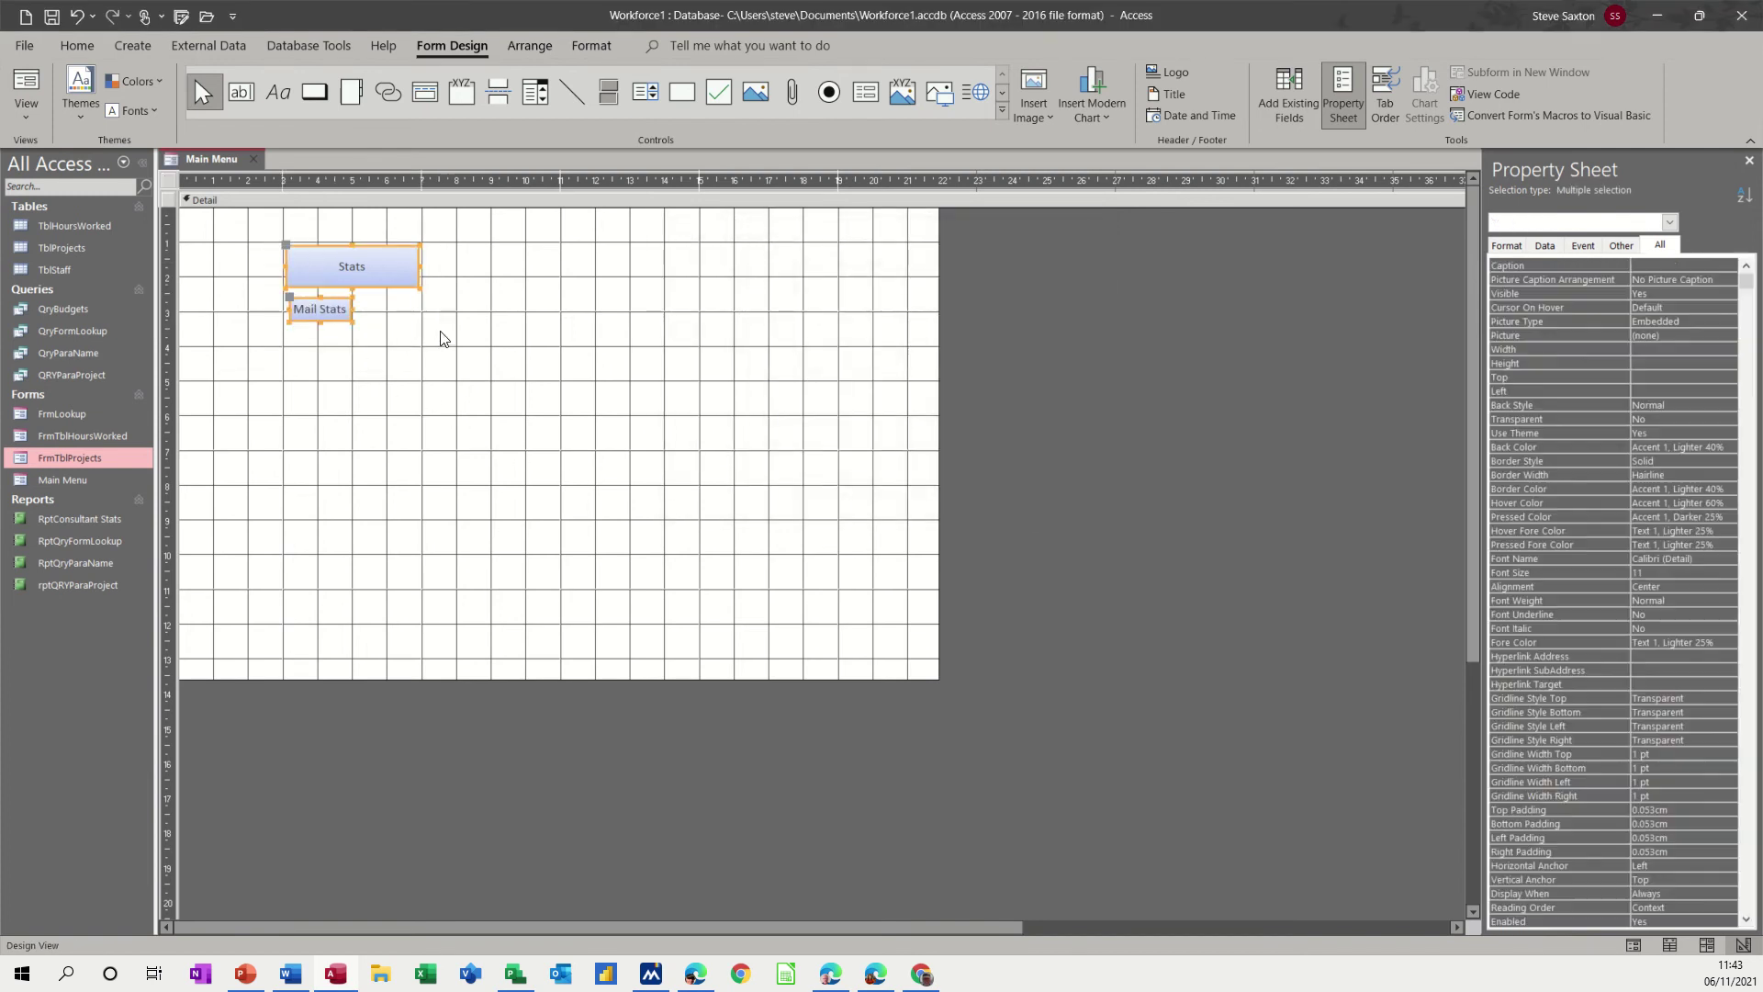
{"action": "left_click", "coordinate": [522, 42]}
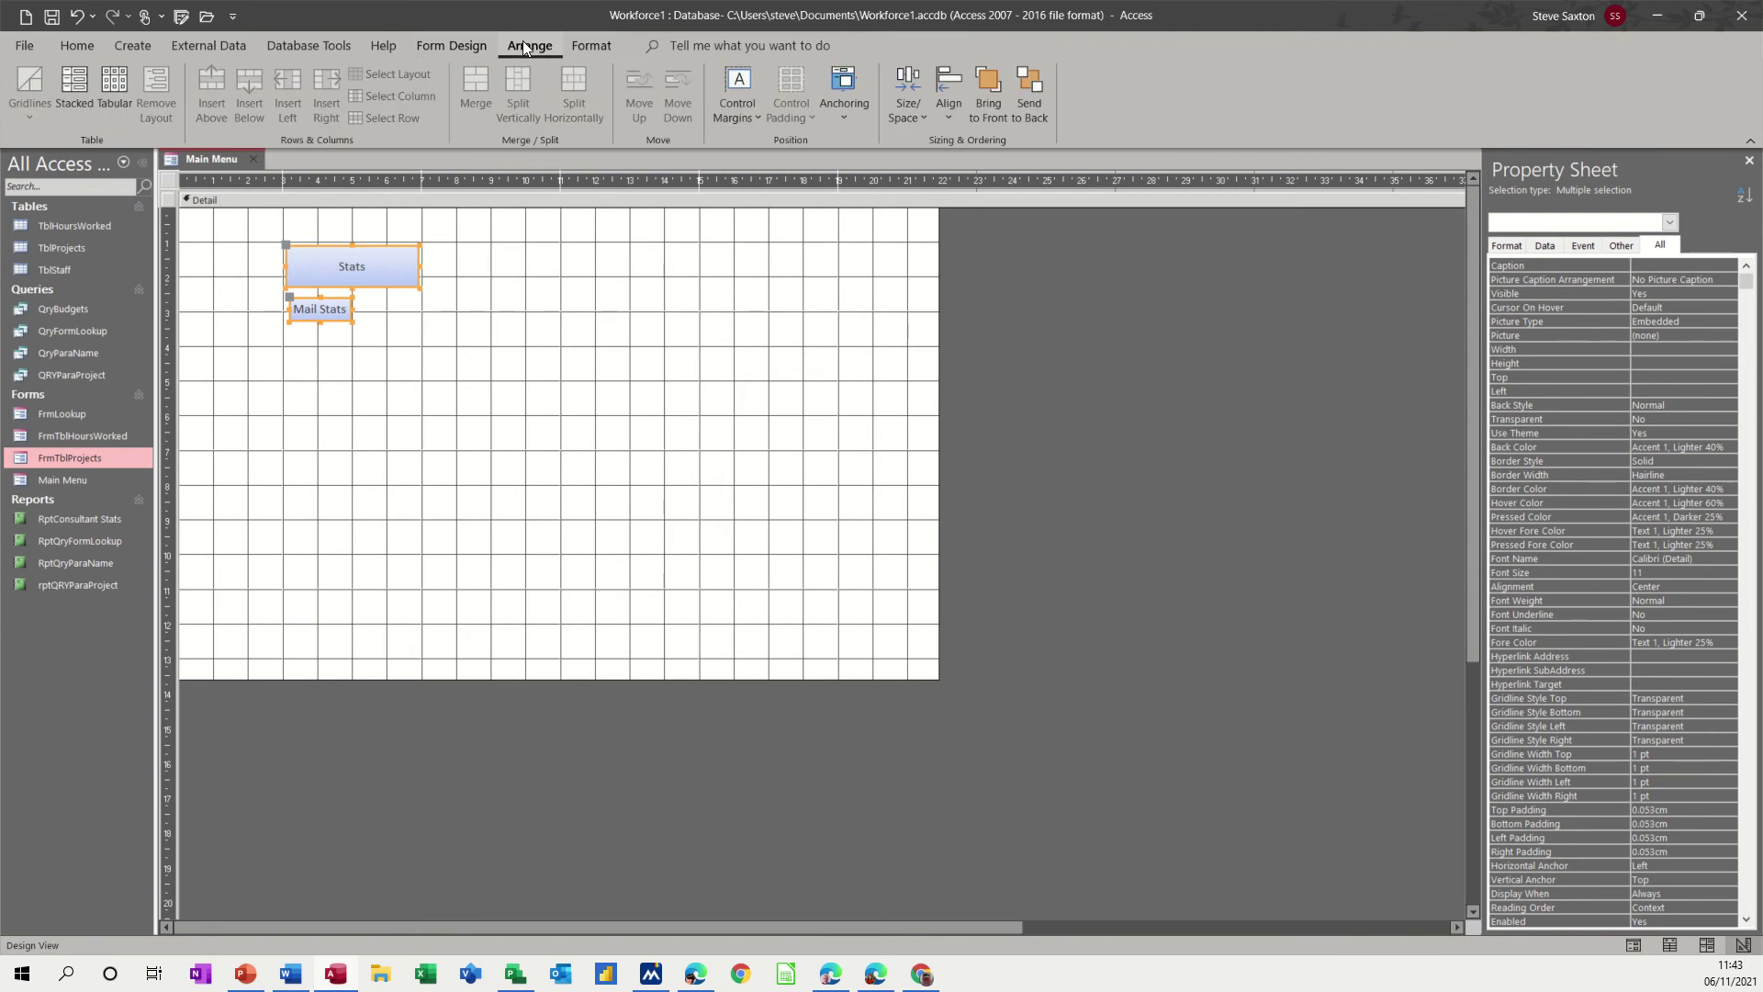
{"action": "left_click", "coordinate": [85, 85]}
{"action": "left_click", "coordinate": [411, 361]}
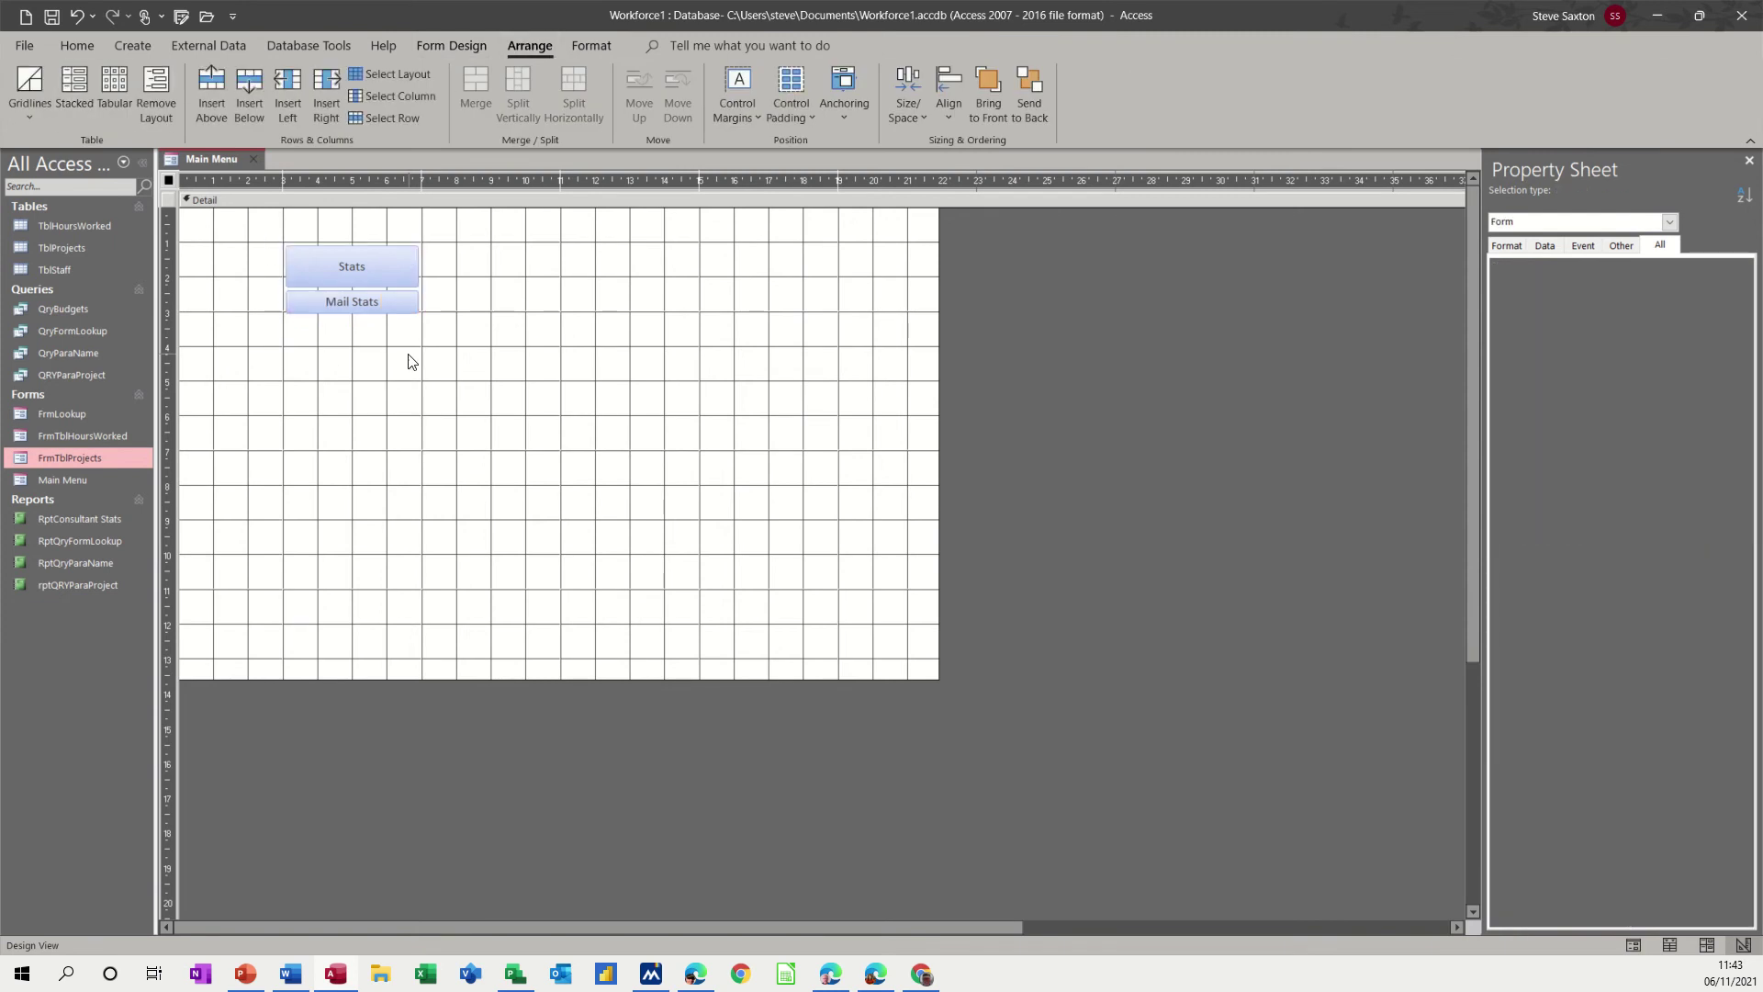
{"action": "left_click", "coordinate": [180, 176]}
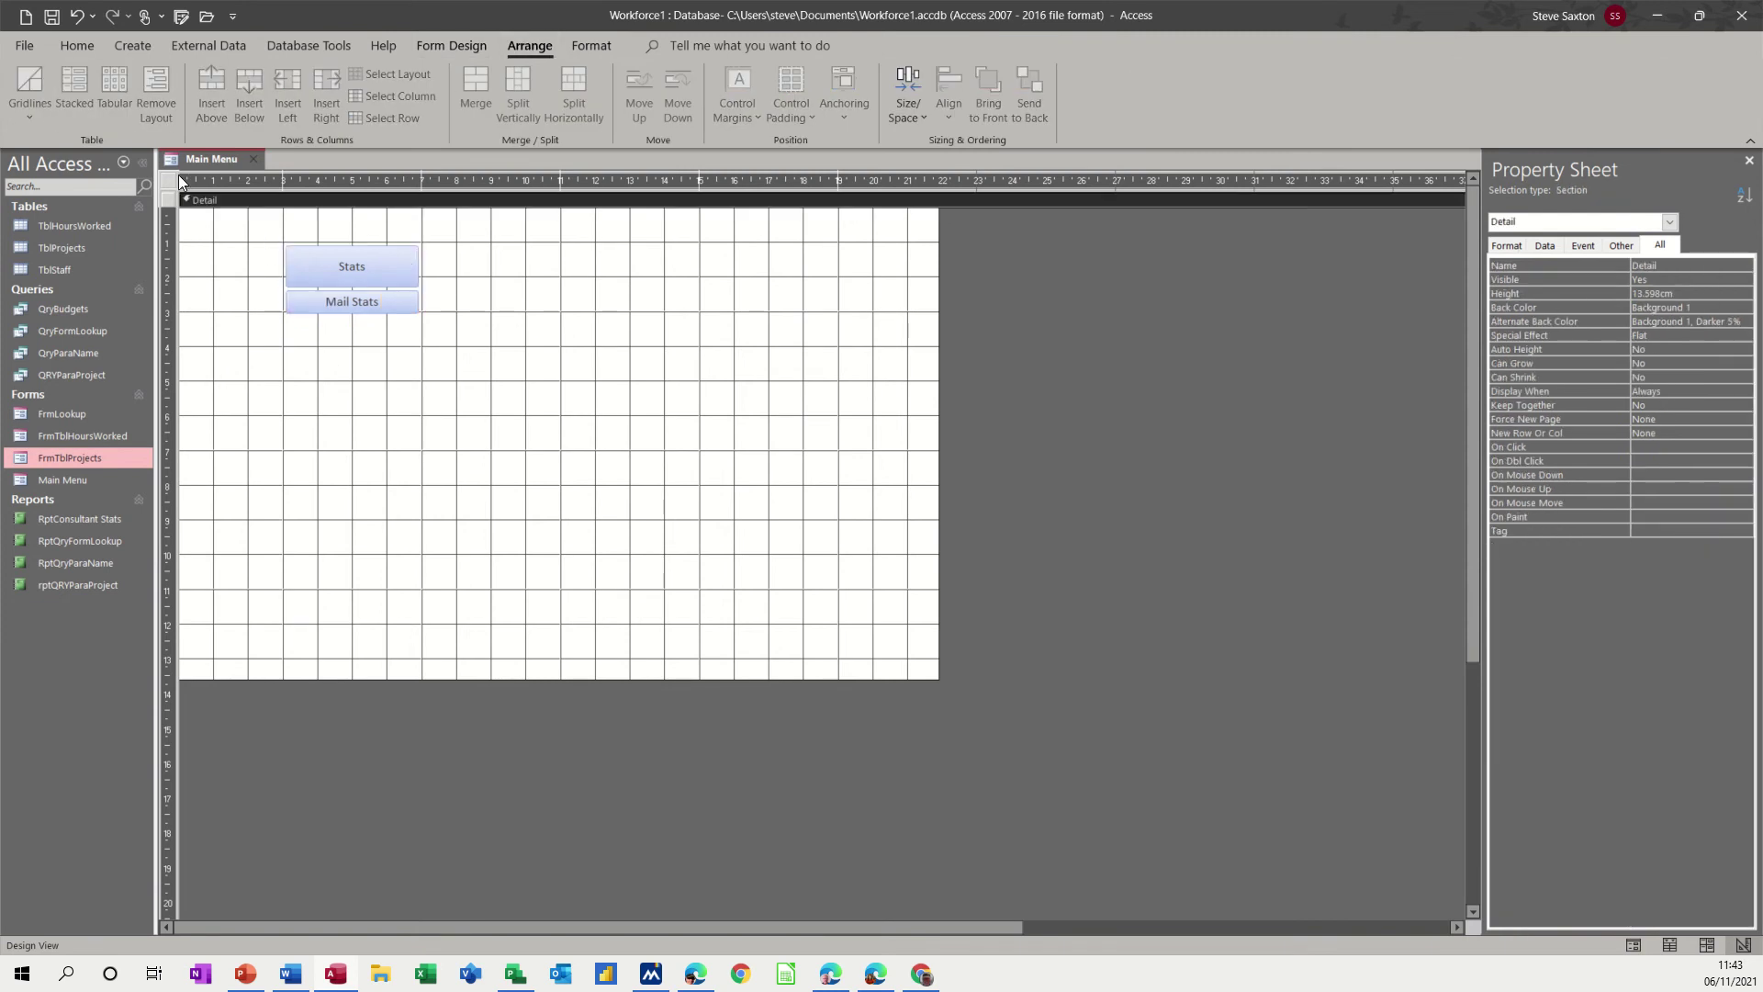
{"action": "left_click", "coordinate": [345, 272]}
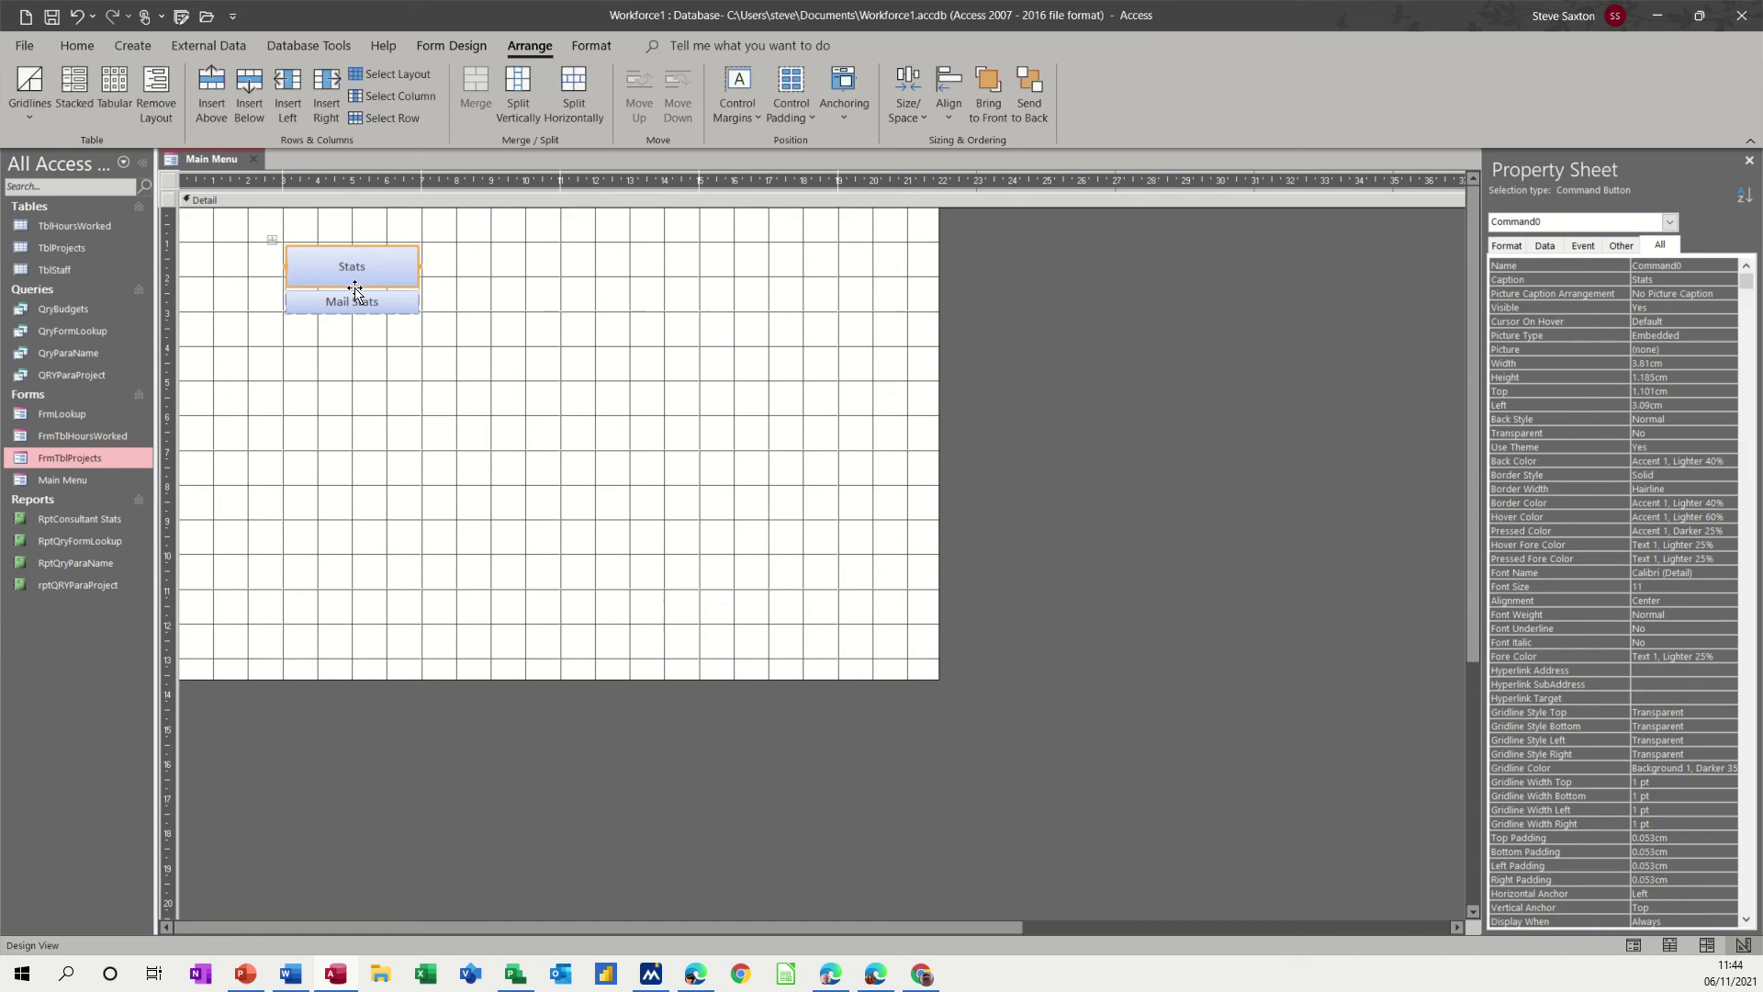
{"action": "left_click", "coordinate": [389, 358]}
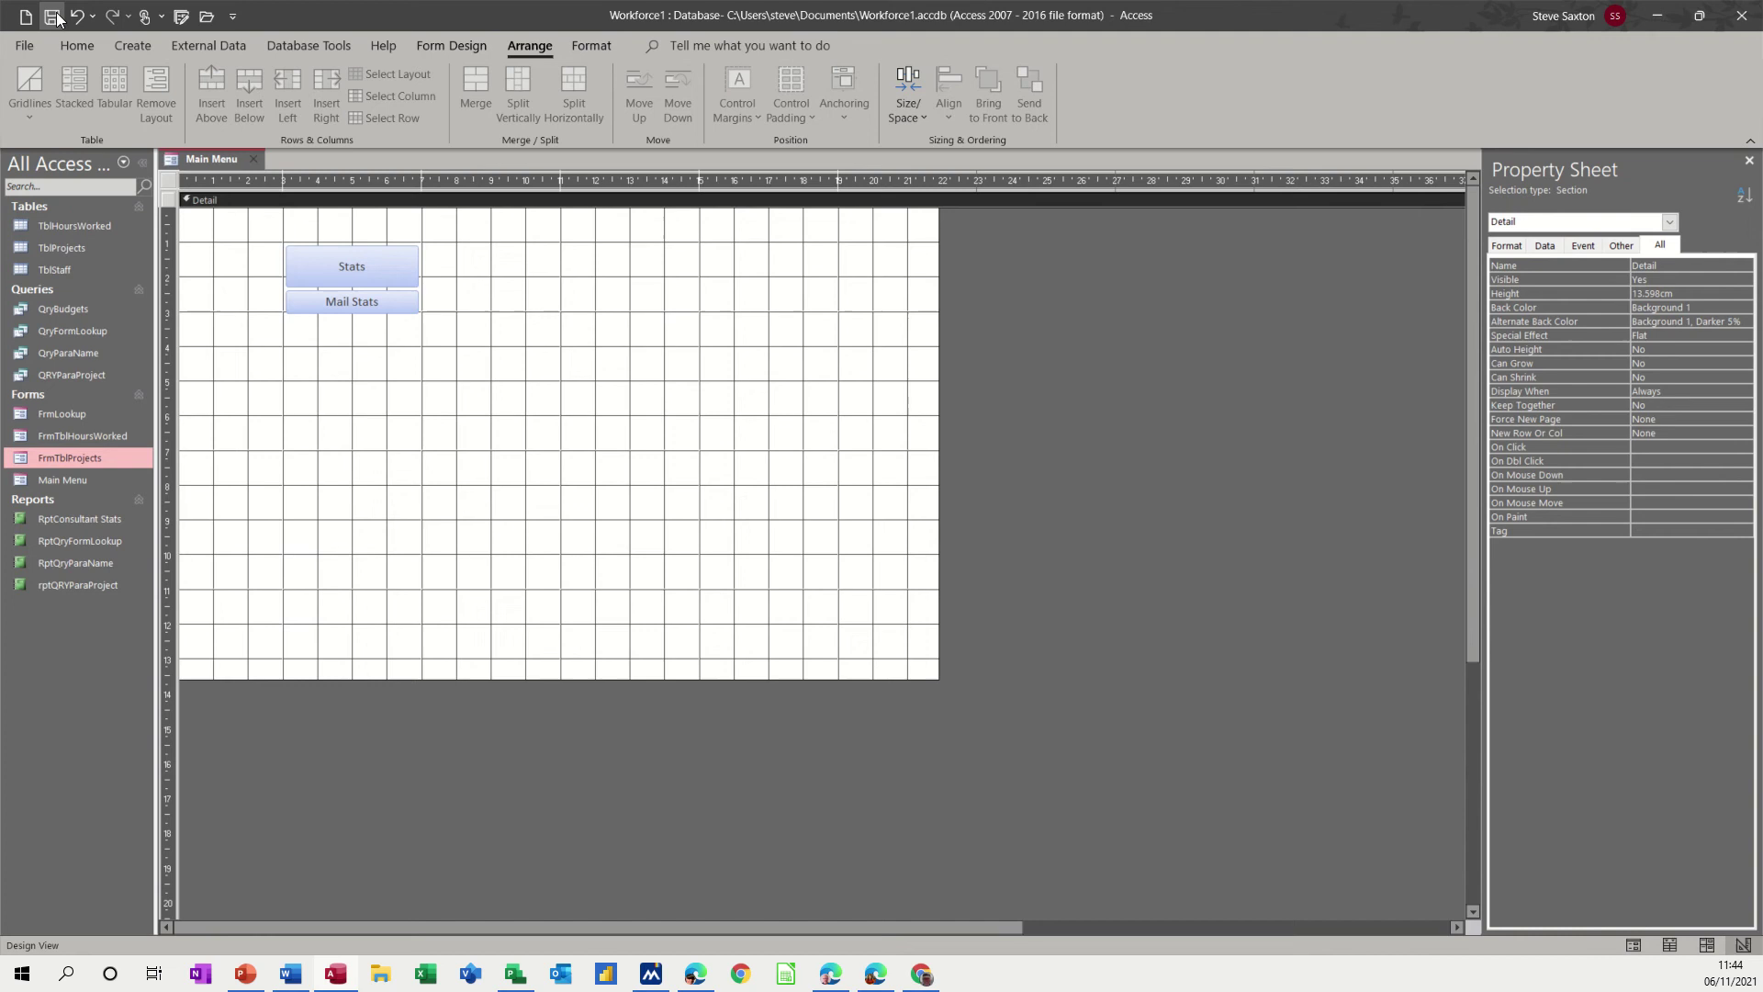
{"action": "left_click", "coordinate": [463, 48]}
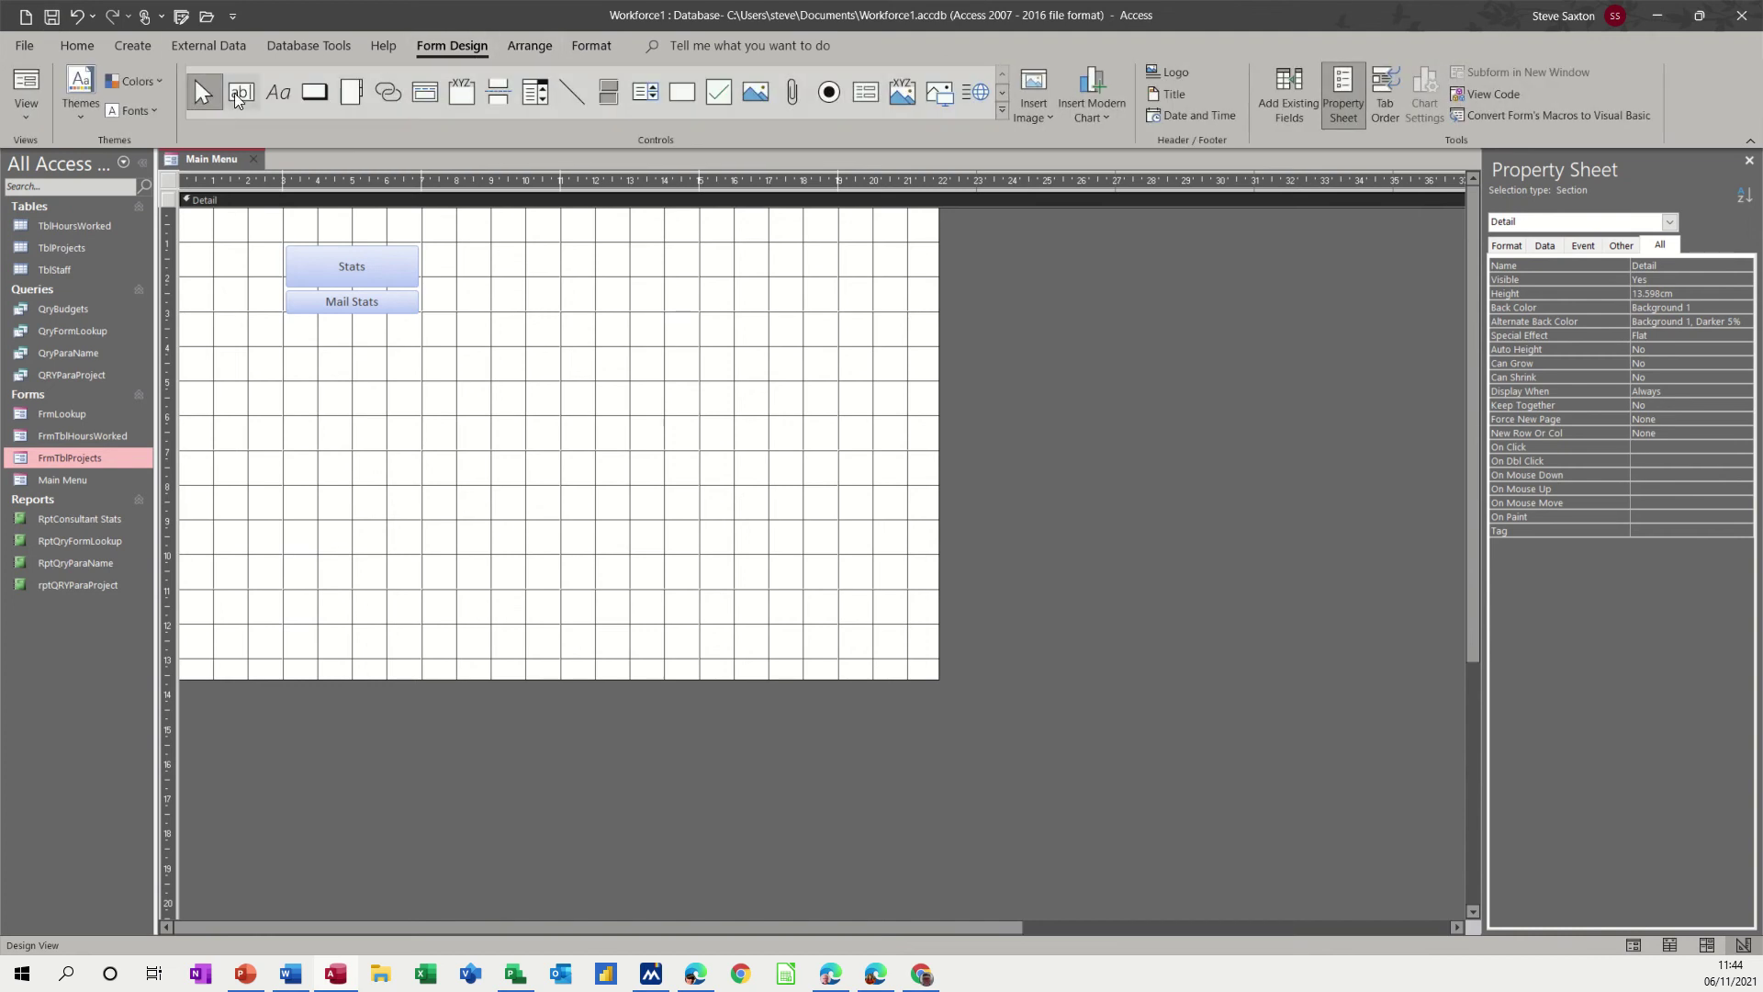
{"action": "left_click", "coordinate": [35, 88]}
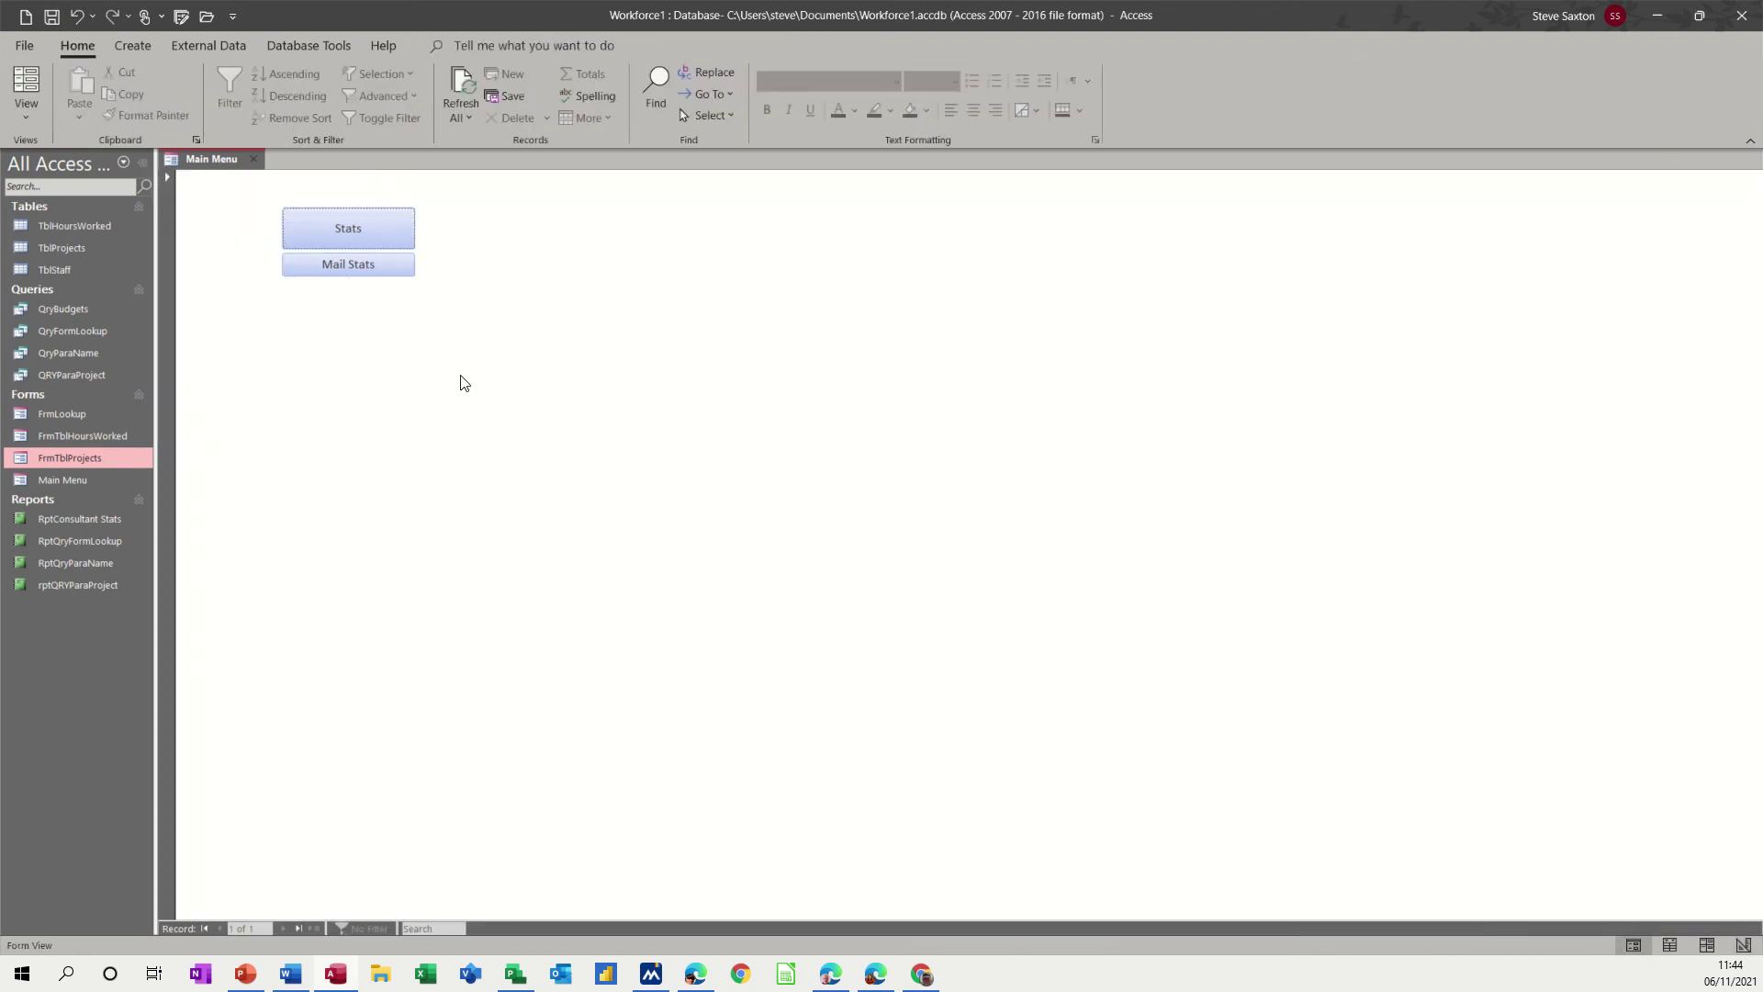
{"action": "left_click", "coordinate": [344, 263]}
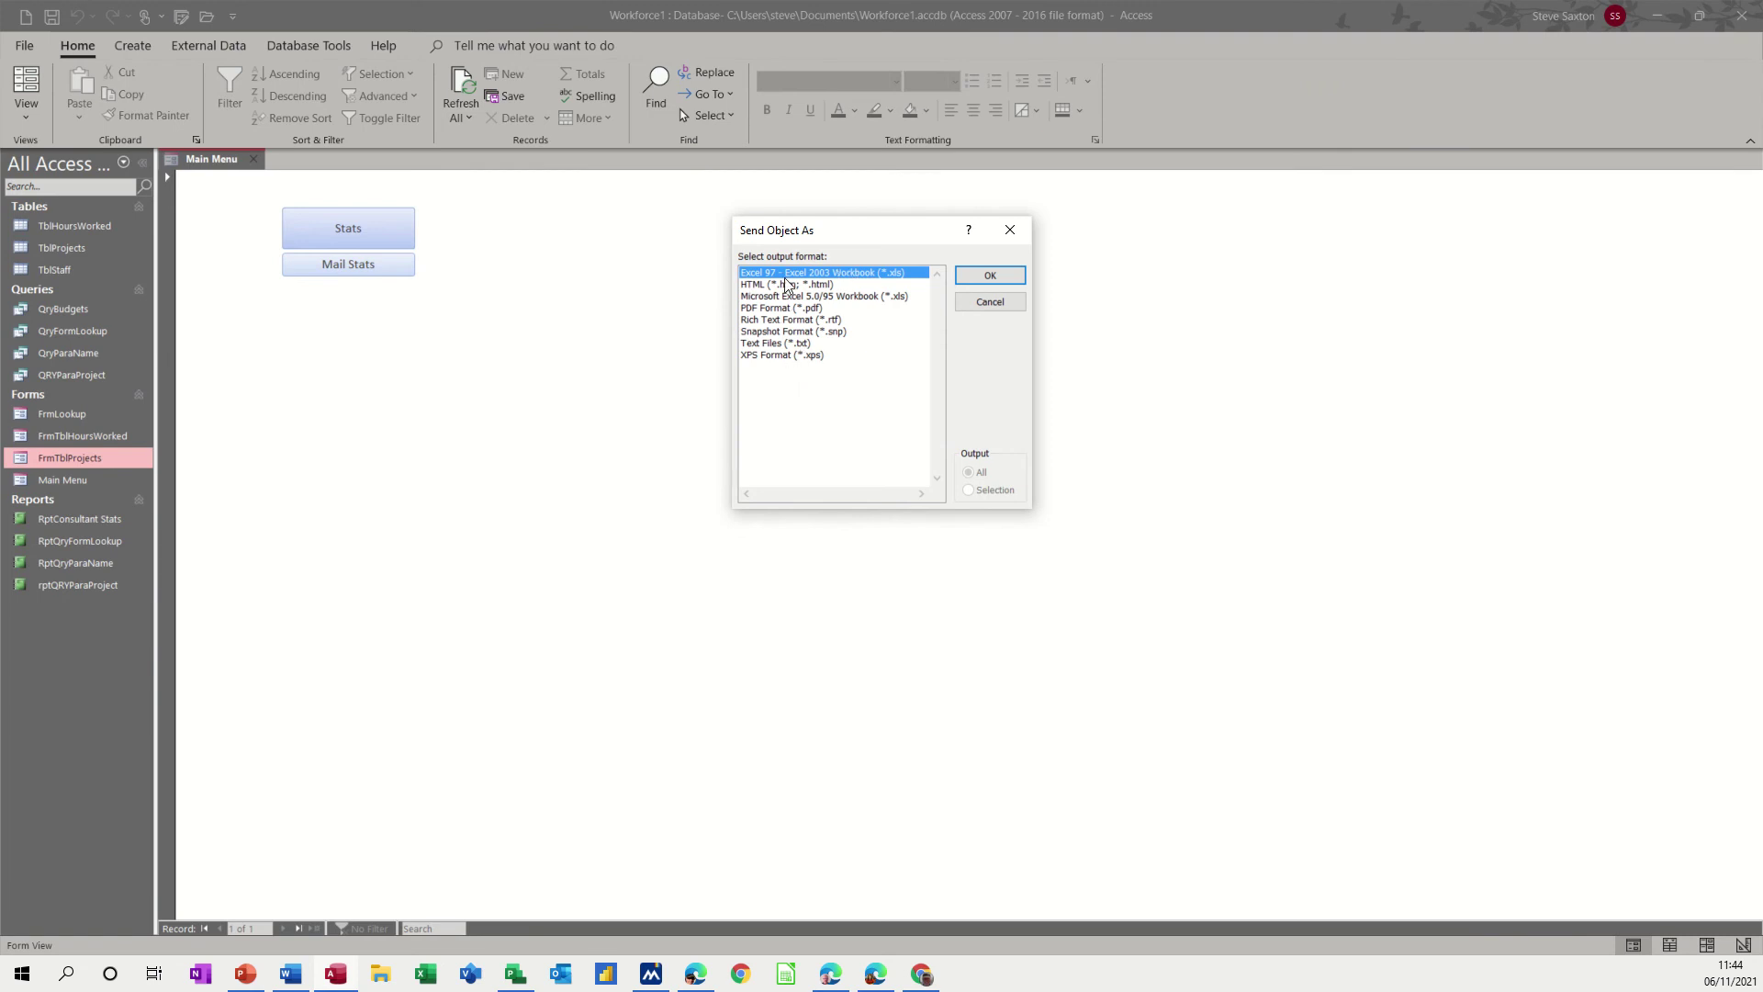
{"action": "left_click", "coordinate": [757, 310]}
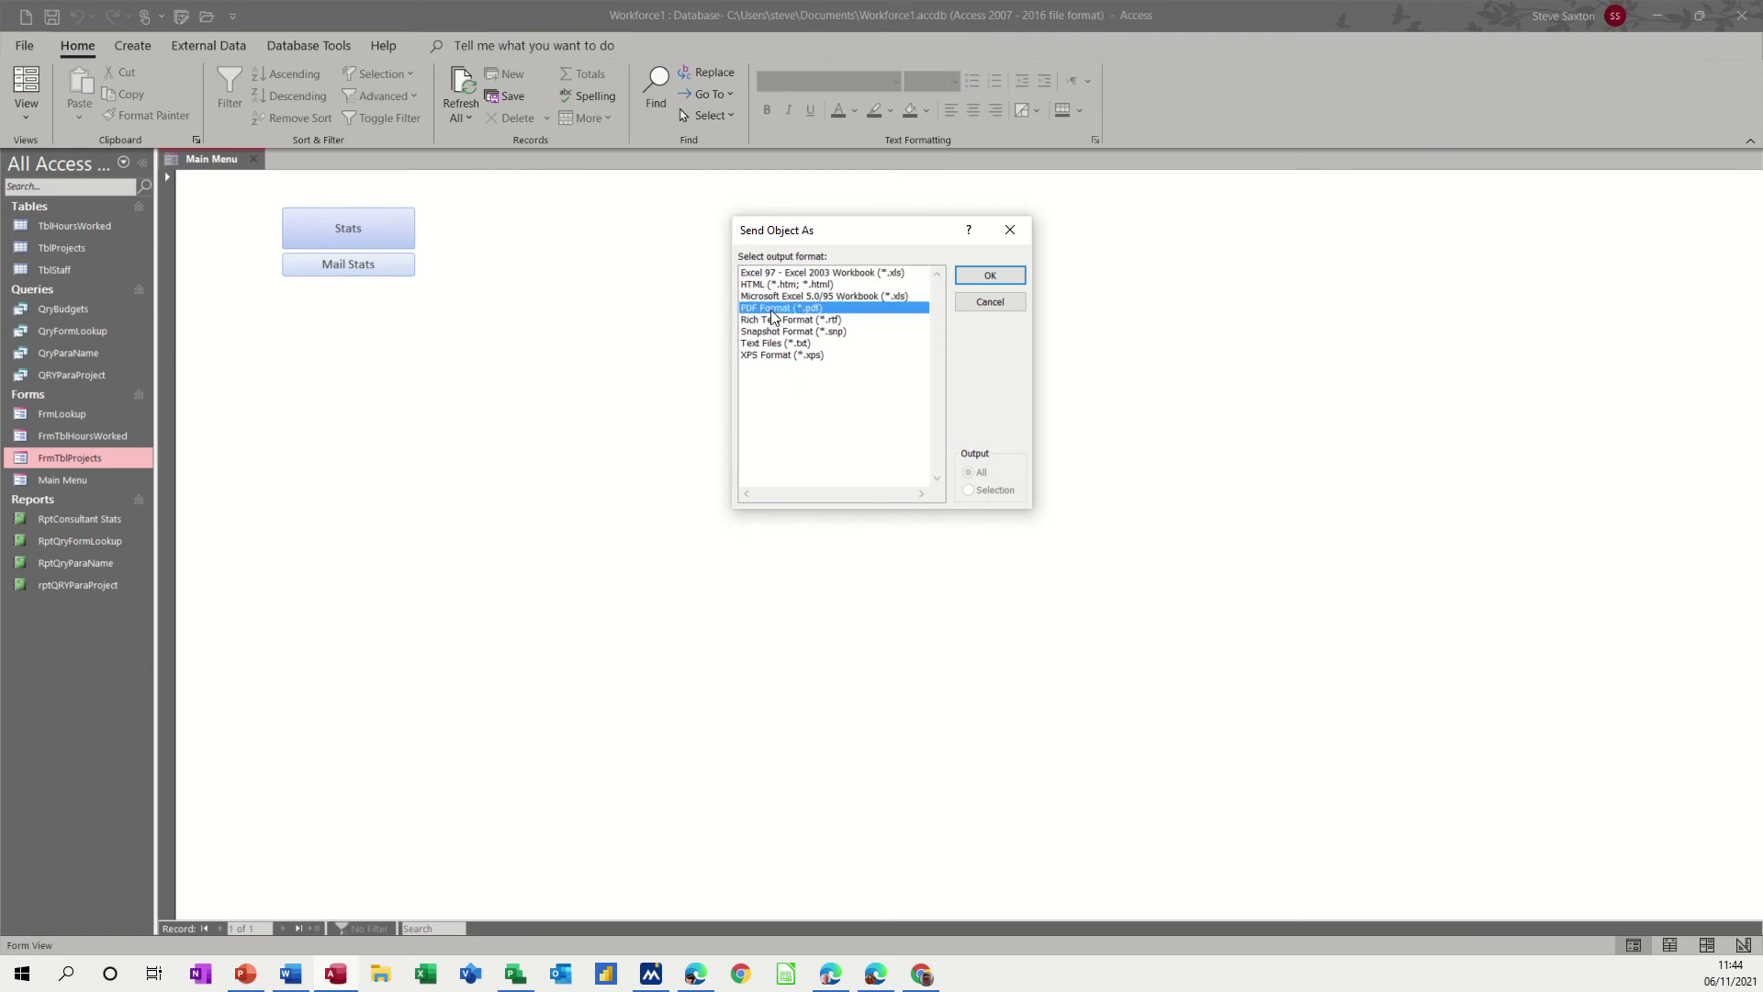
{"action": "left_click", "coordinate": [990, 276]}
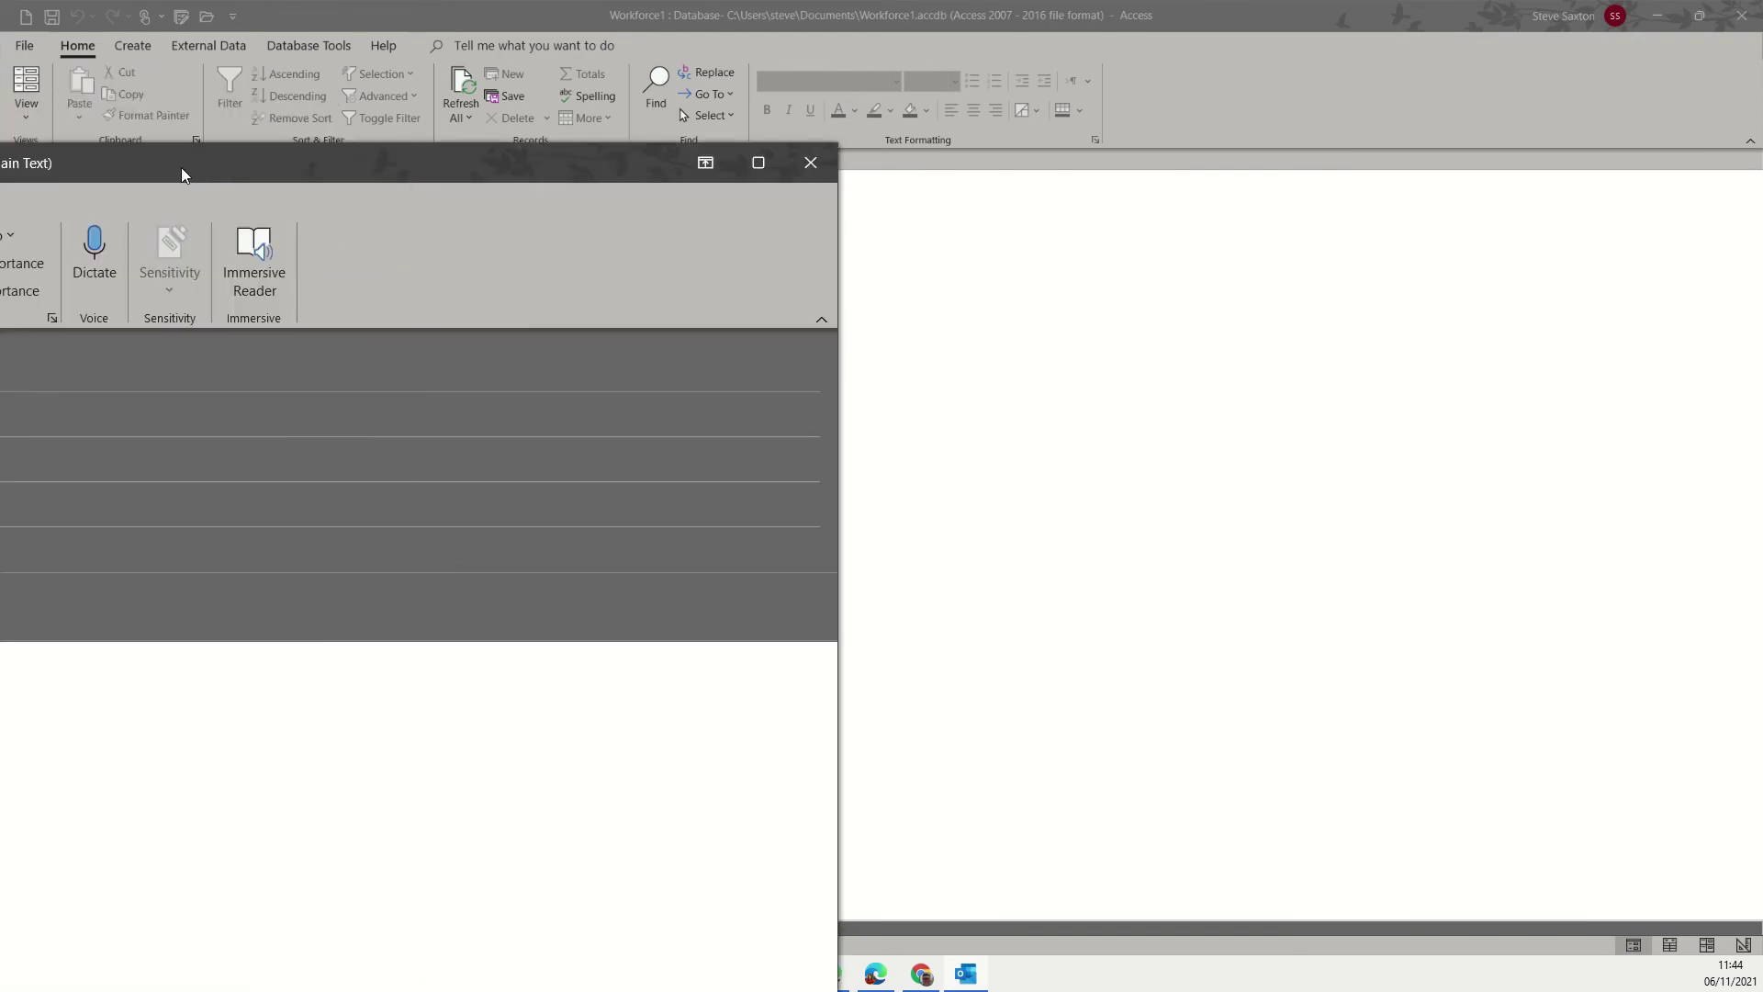
{"action": "left_click_drag", "start_coordinate": [1032, 152], "coordinate": [1045, 135]}
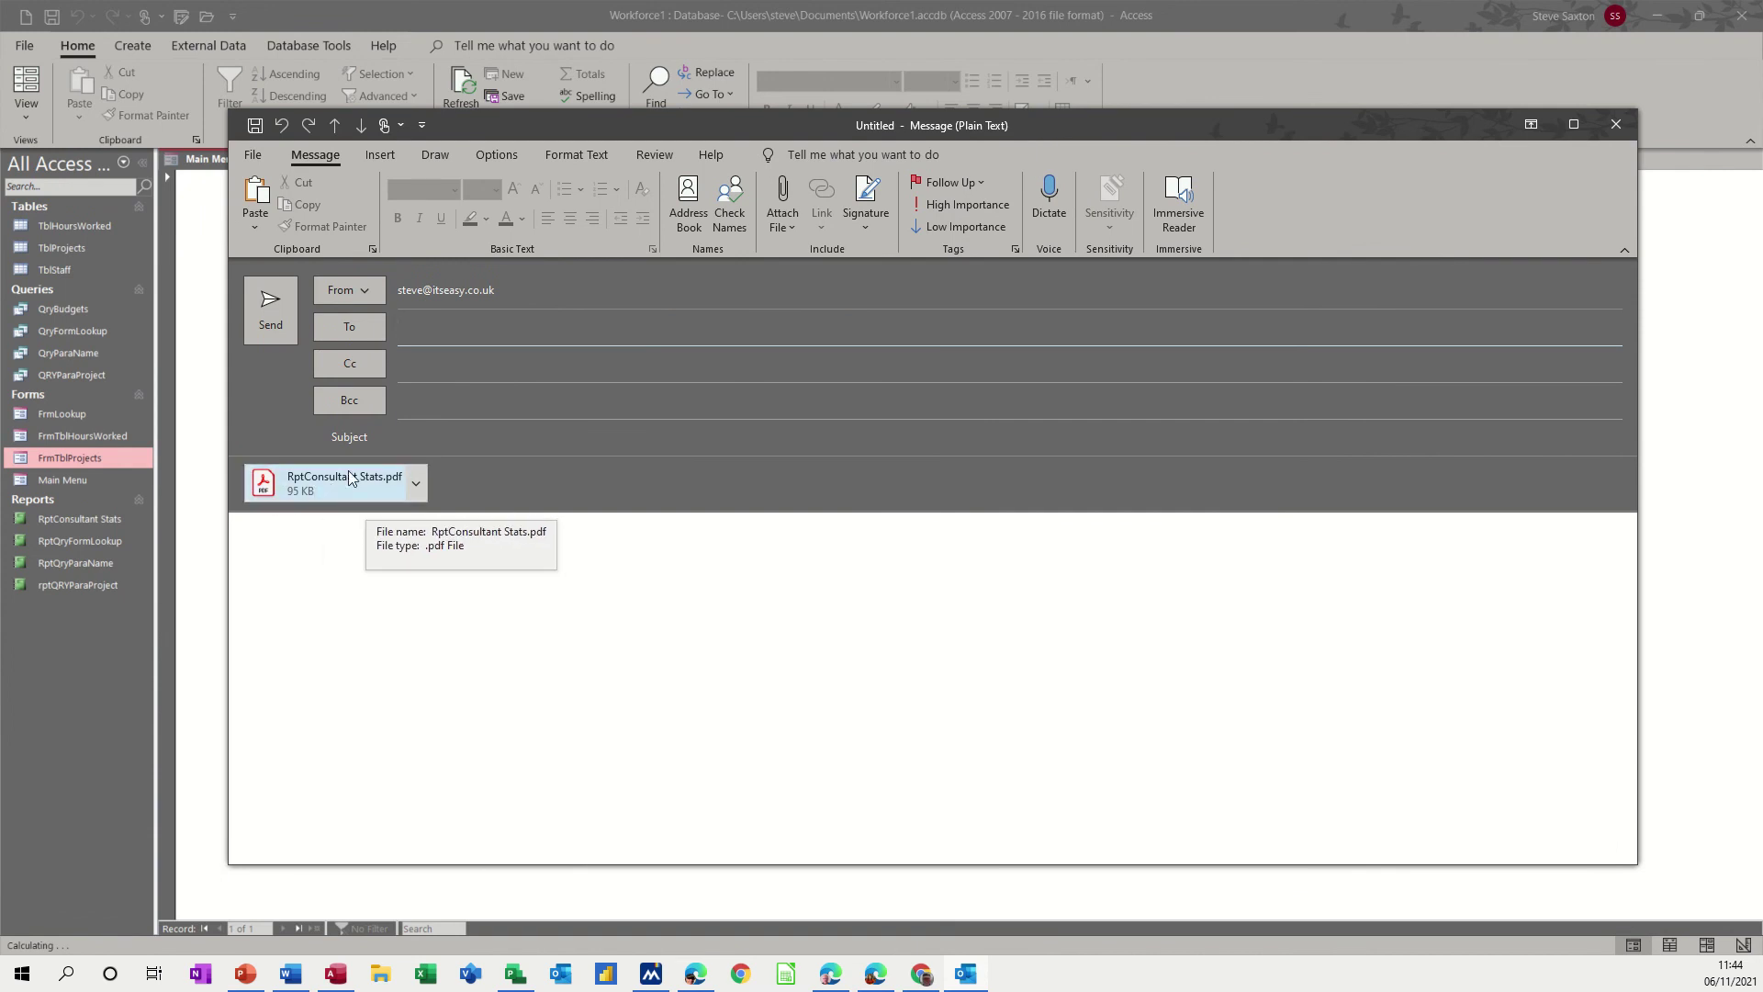
{"action": "left_click", "coordinate": [408, 332]}
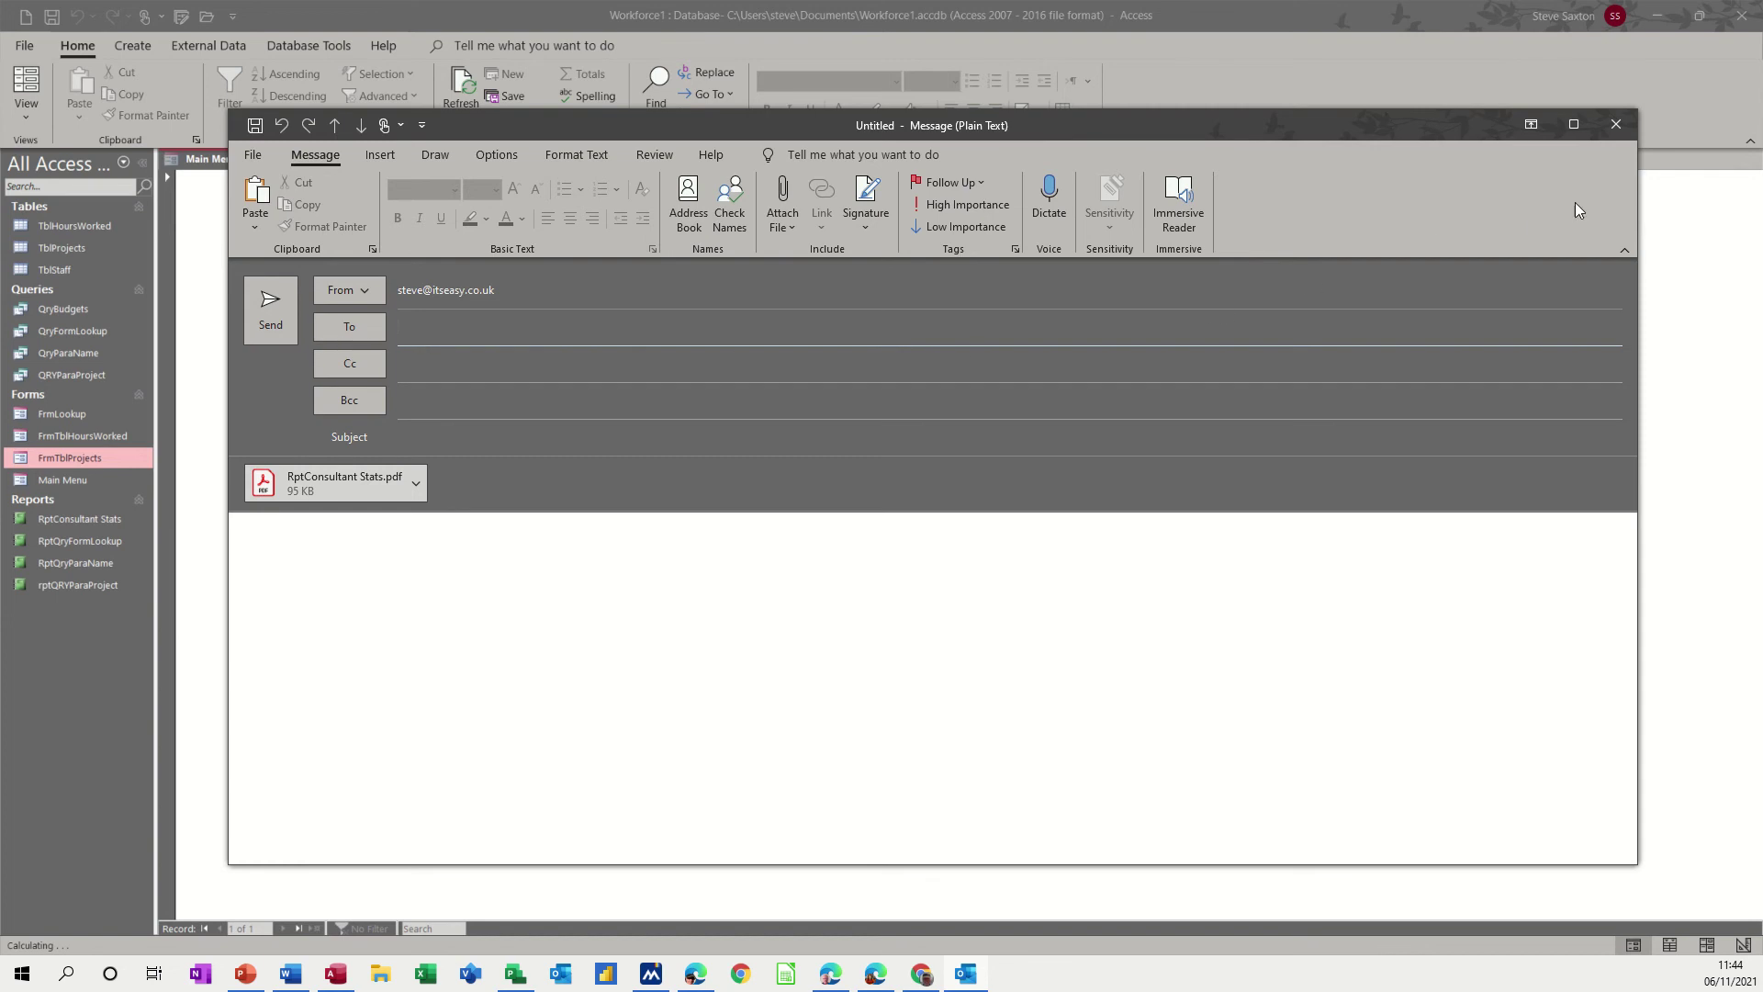
{"action": "left_click", "coordinate": [1619, 125]}
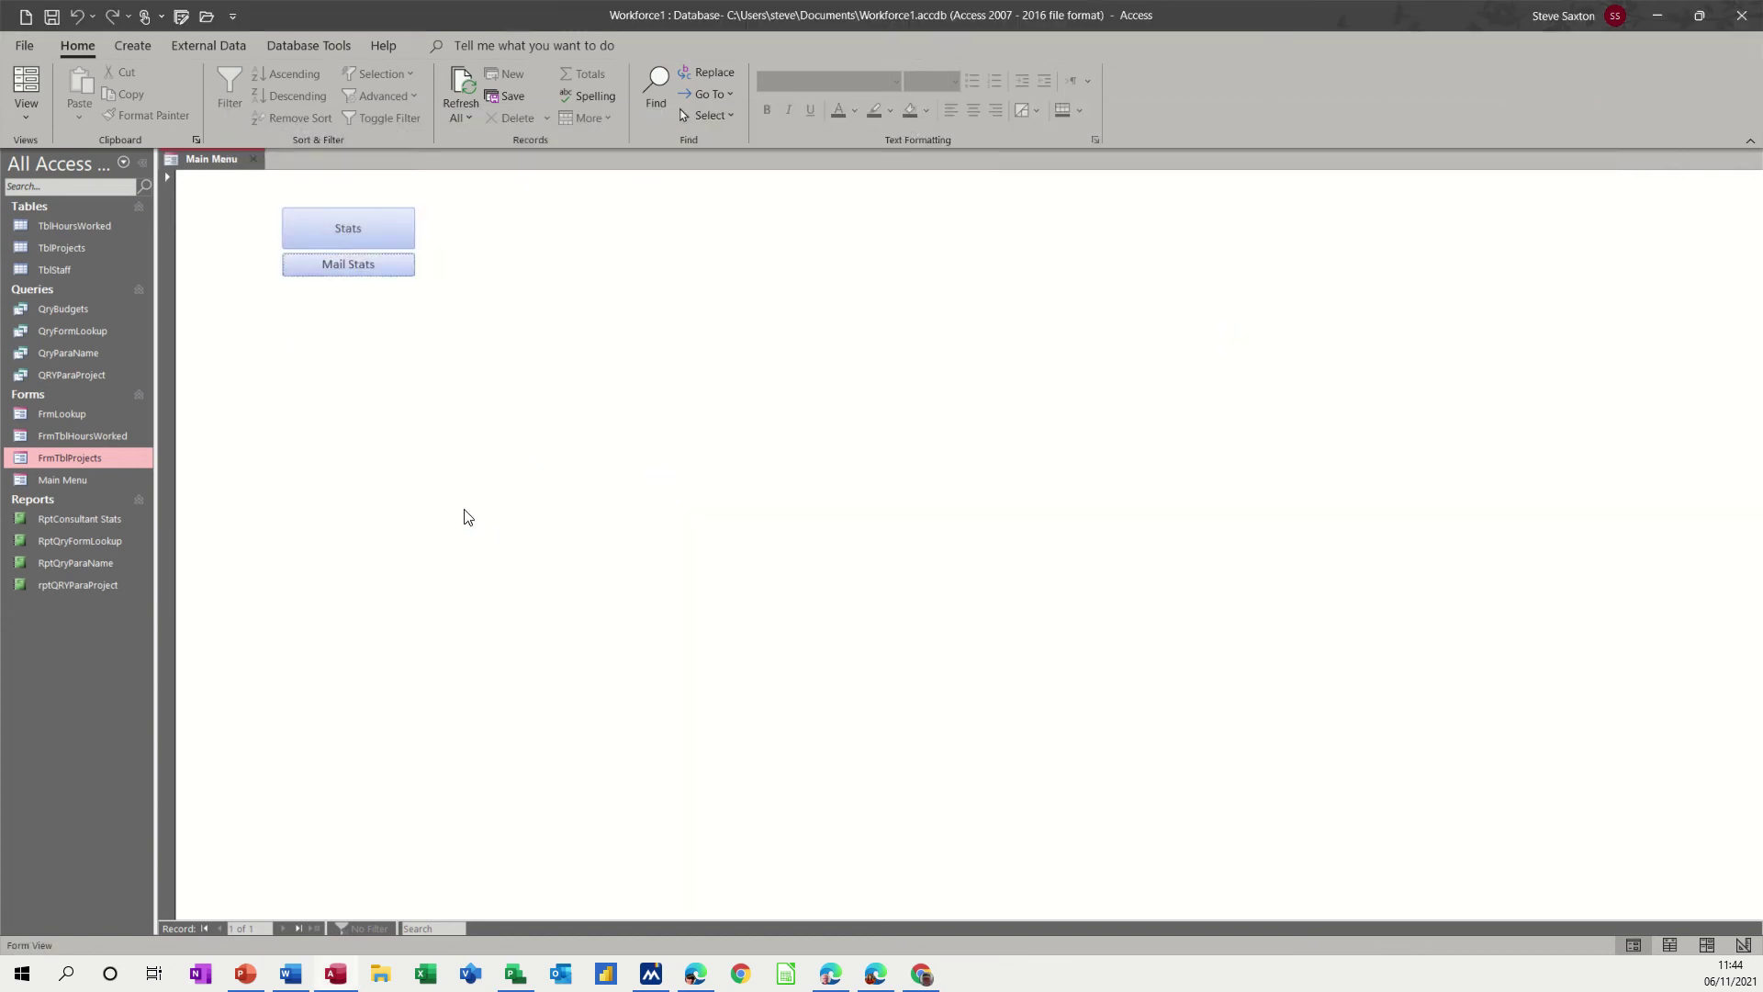
Step: Return Main Menu to Design view and draw a third button below Mail Stats
{"action": "left_click", "coordinate": [20, 118]}
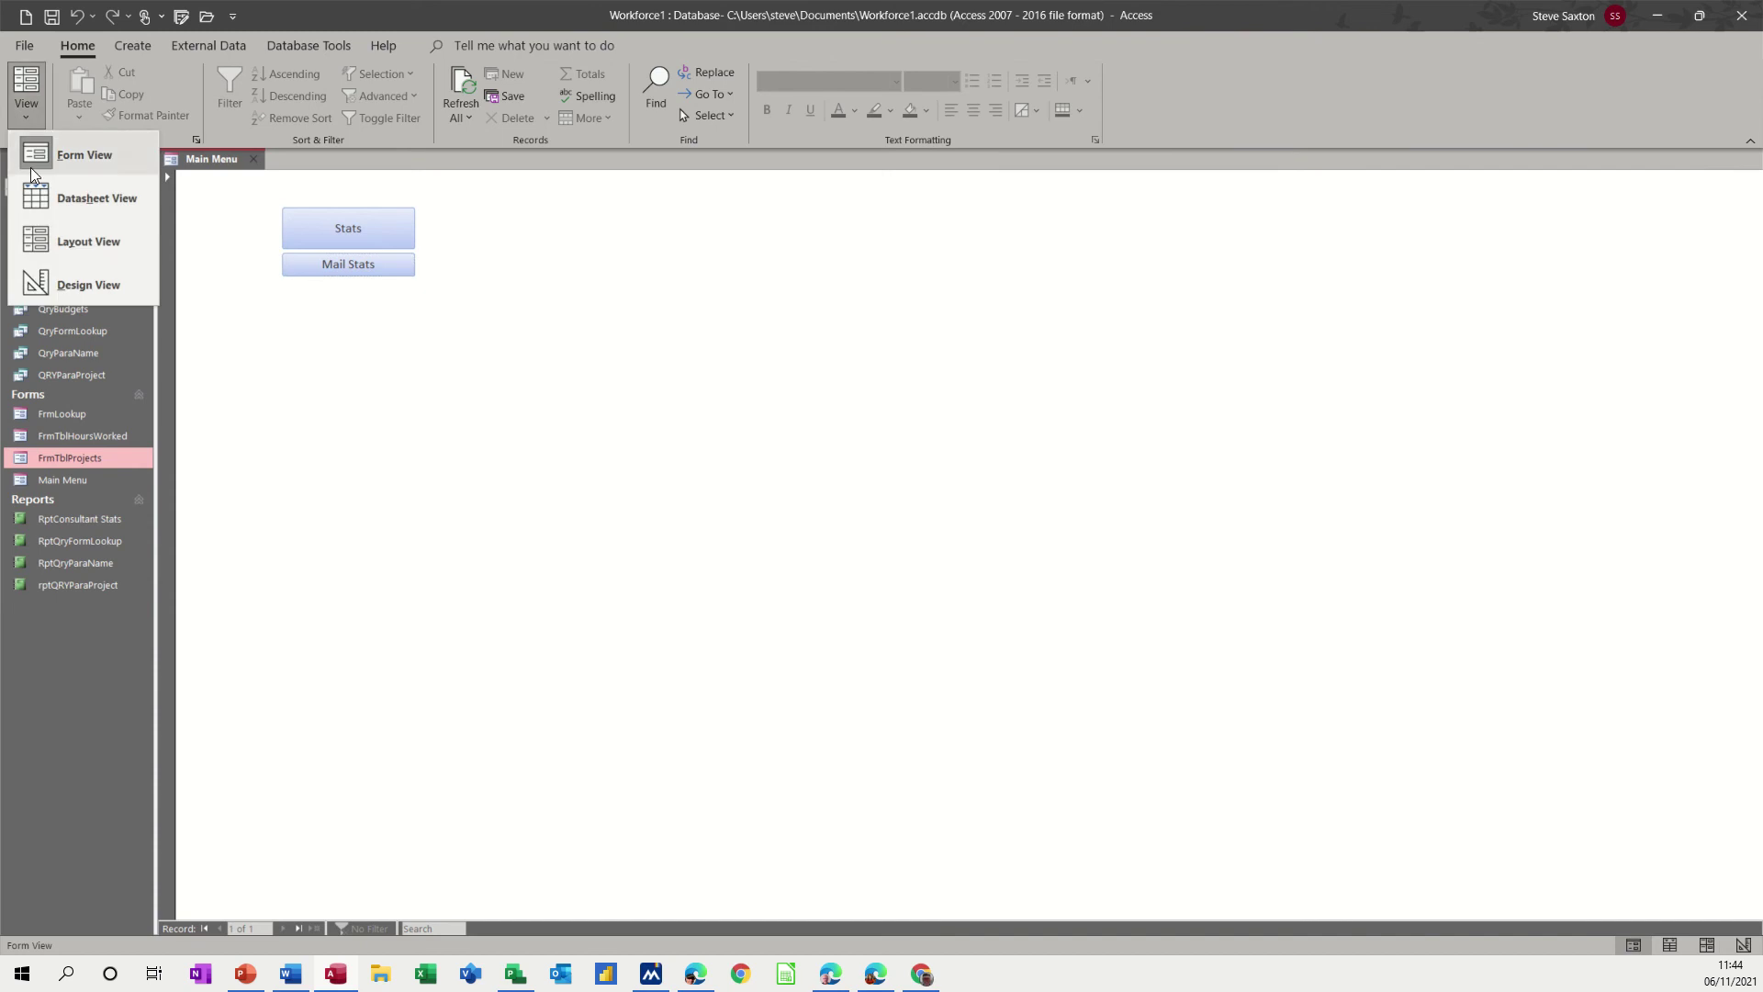
{"action": "left_click", "coordinate": [65, 280]}
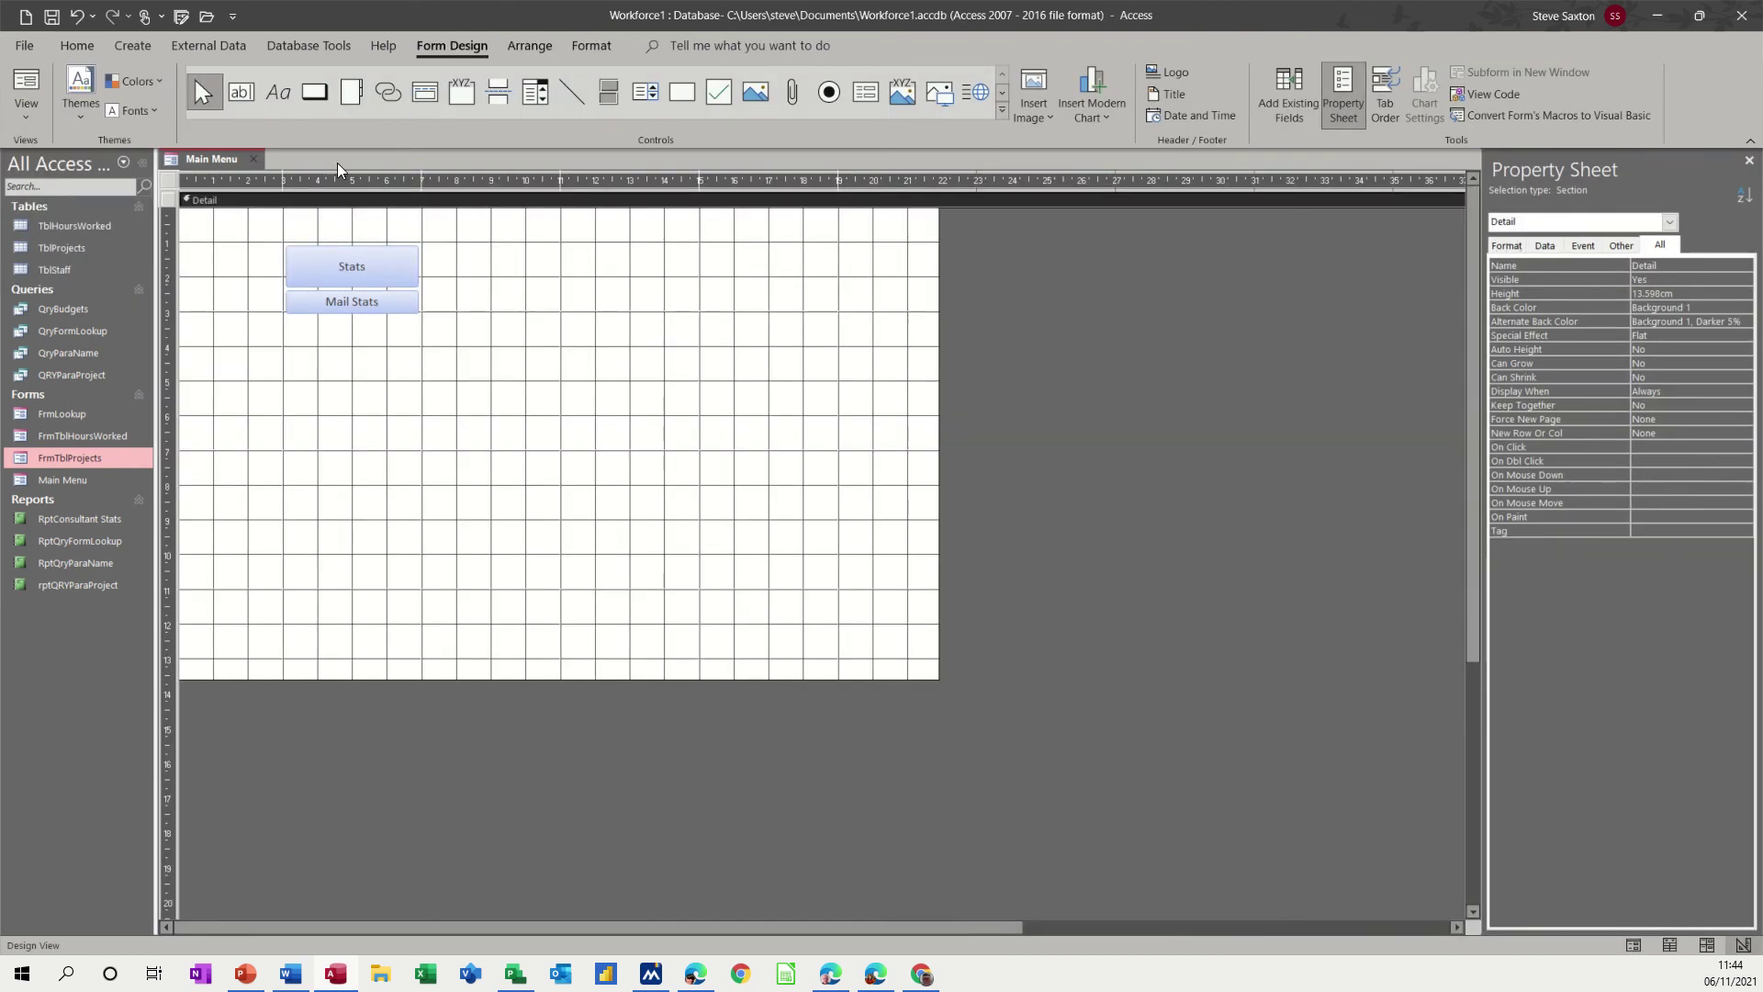
{"action": "left_click", "coordinate": [312, 95]}
{"action": "left_click_drag", "start_coordinate": [292, 333], "coordinate": [425, 385]}
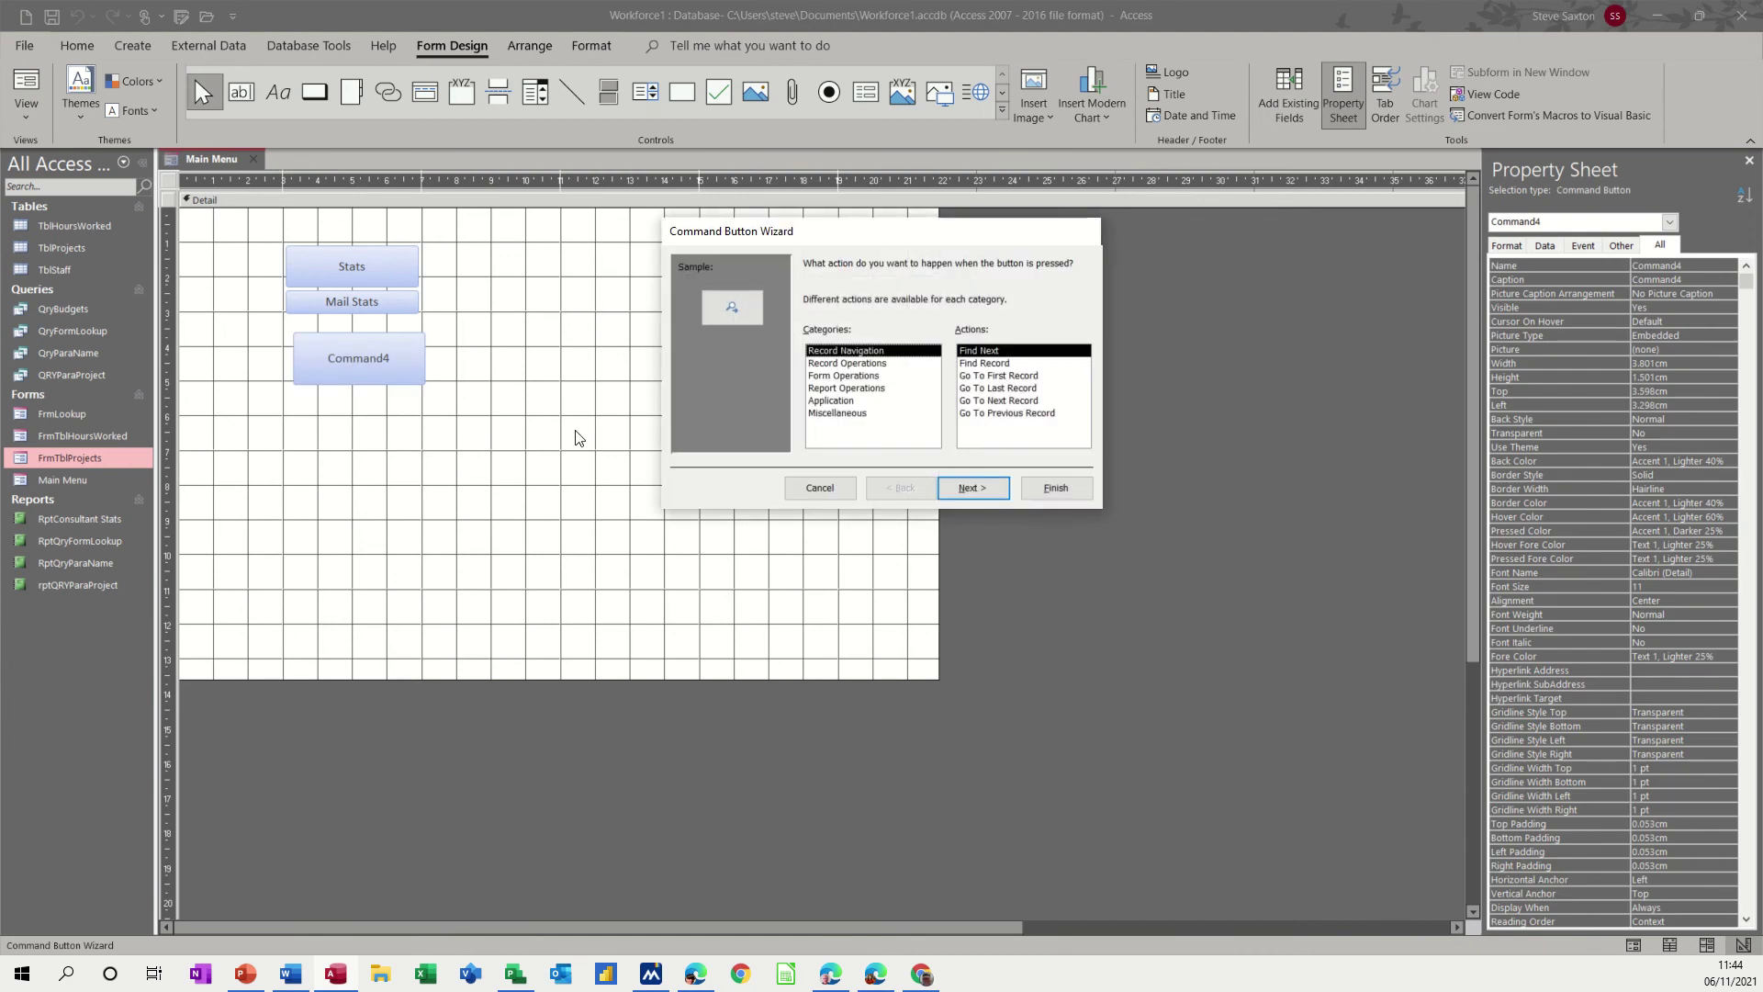
Step: Set the button to open FrmTblProjects showing all records, captioned 'Open Projects Form'
{"action": "left_click", "coordinate": [841, 377]}
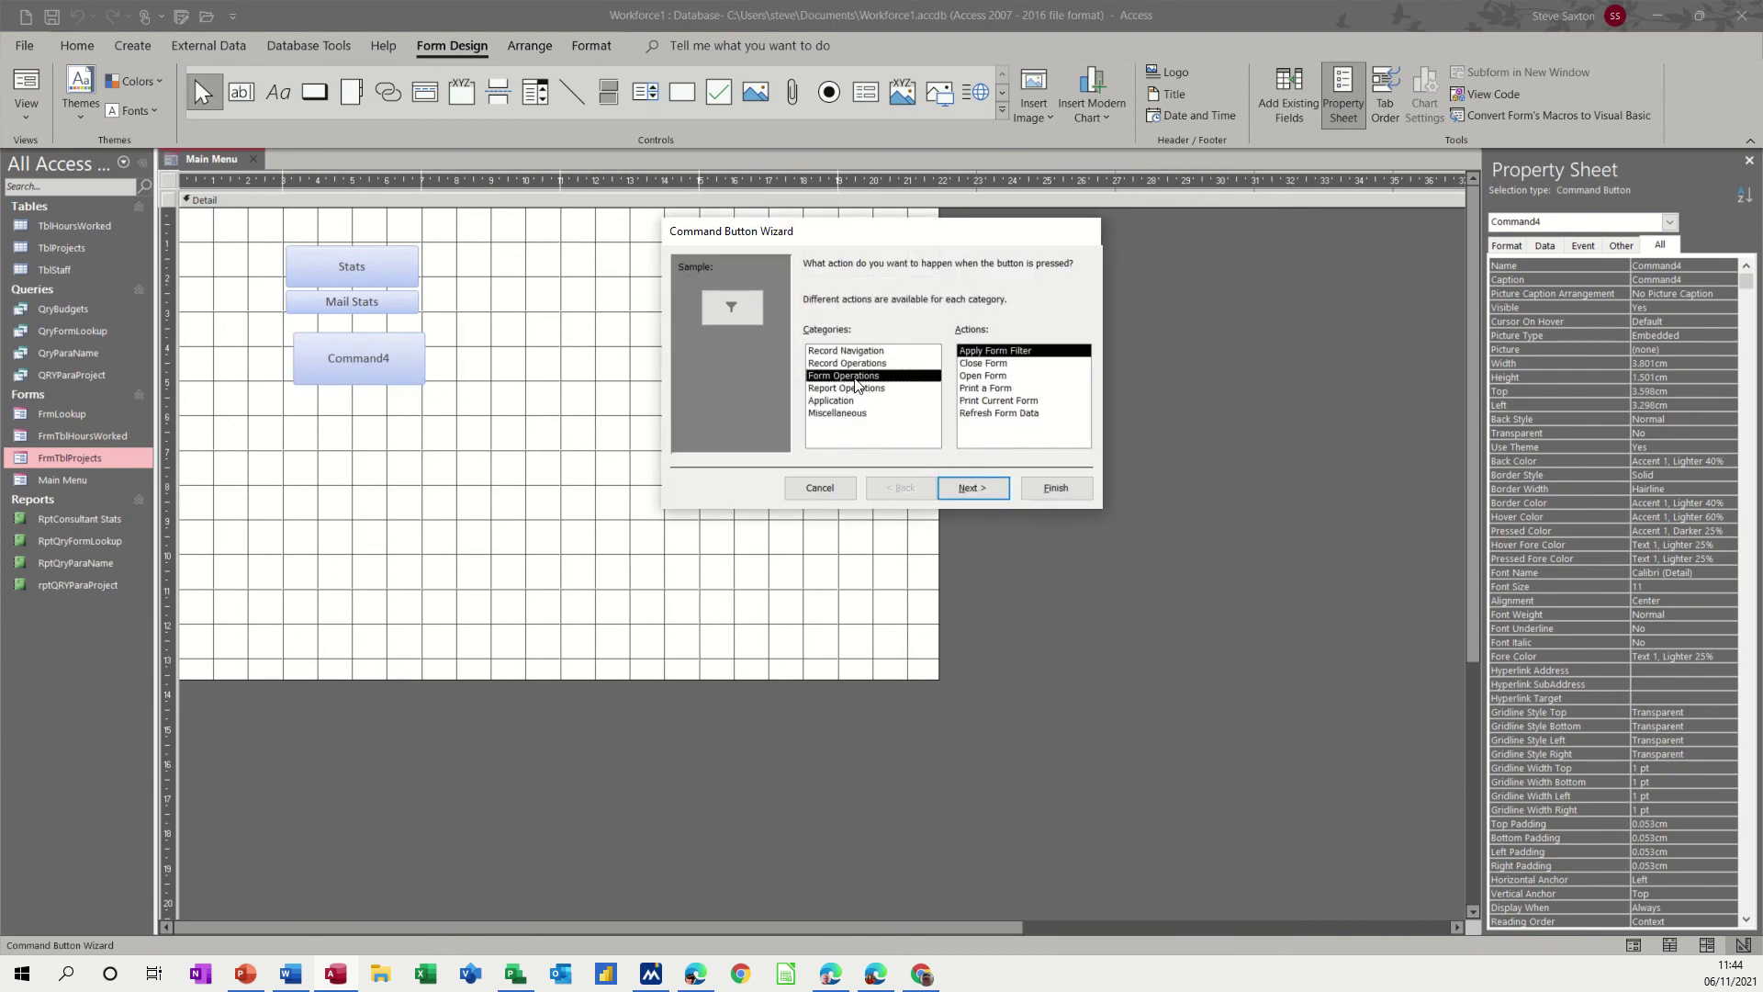
{"action": "left_click", "coordinate": [978, 377]}
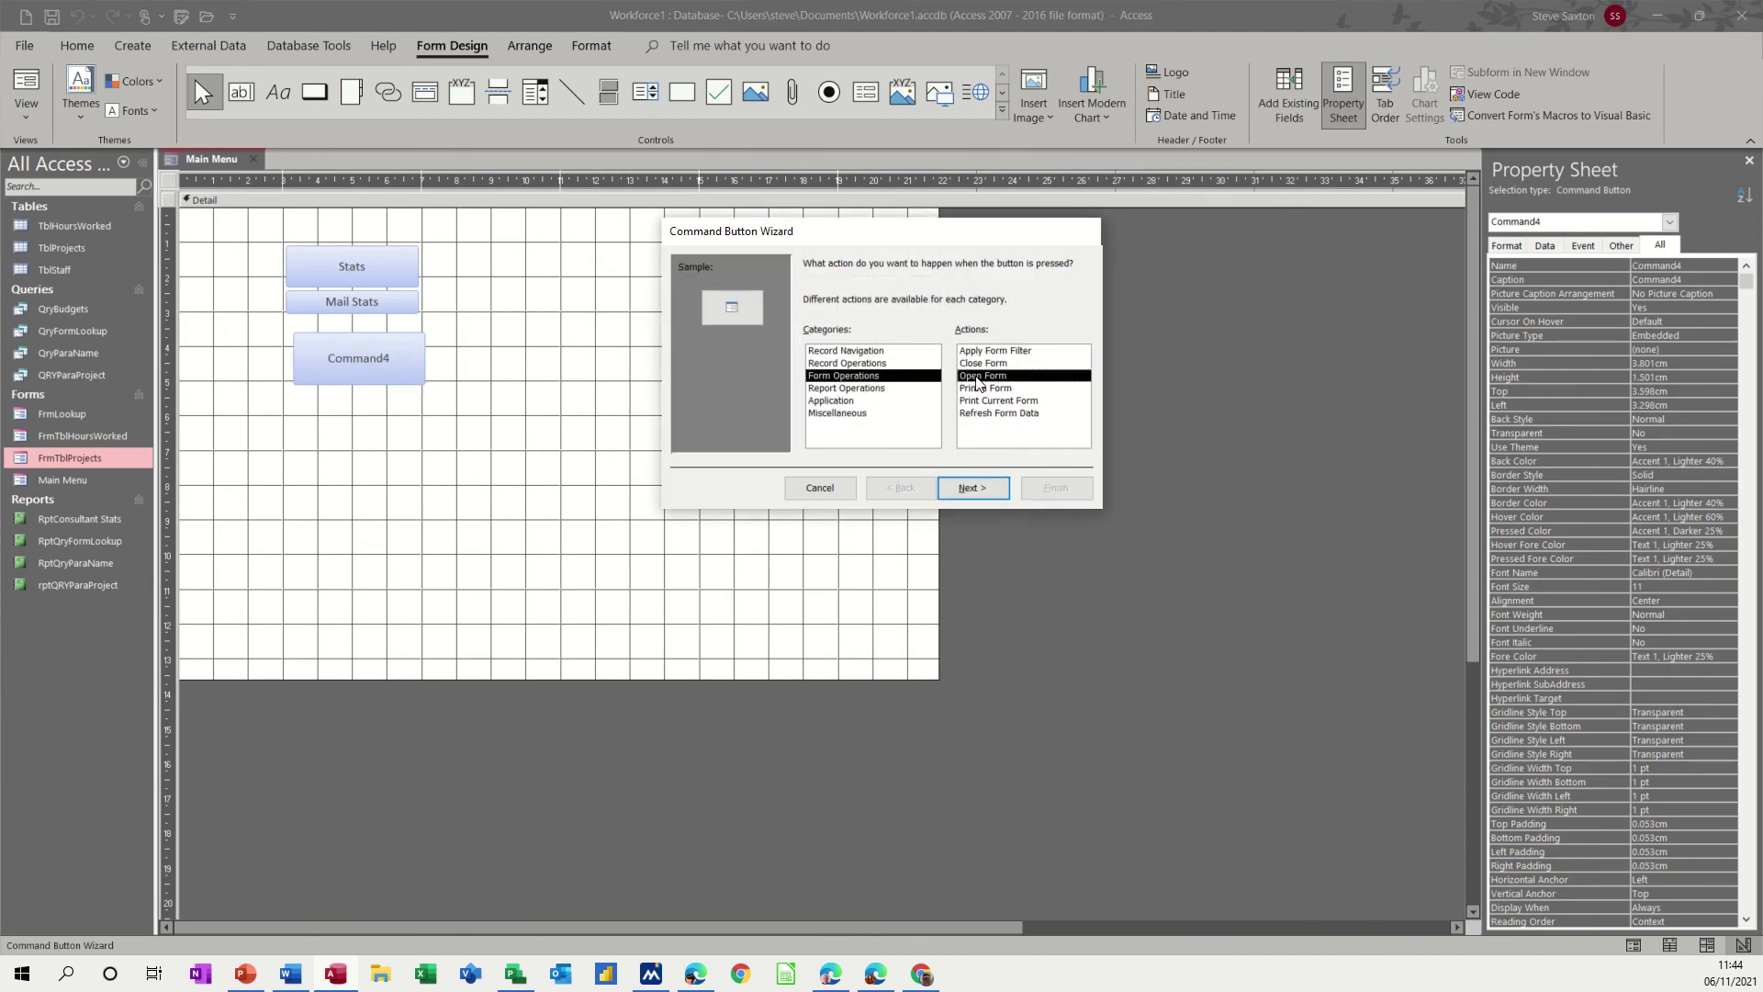
{"action": "left_click", "coordinate": [973, 487]}
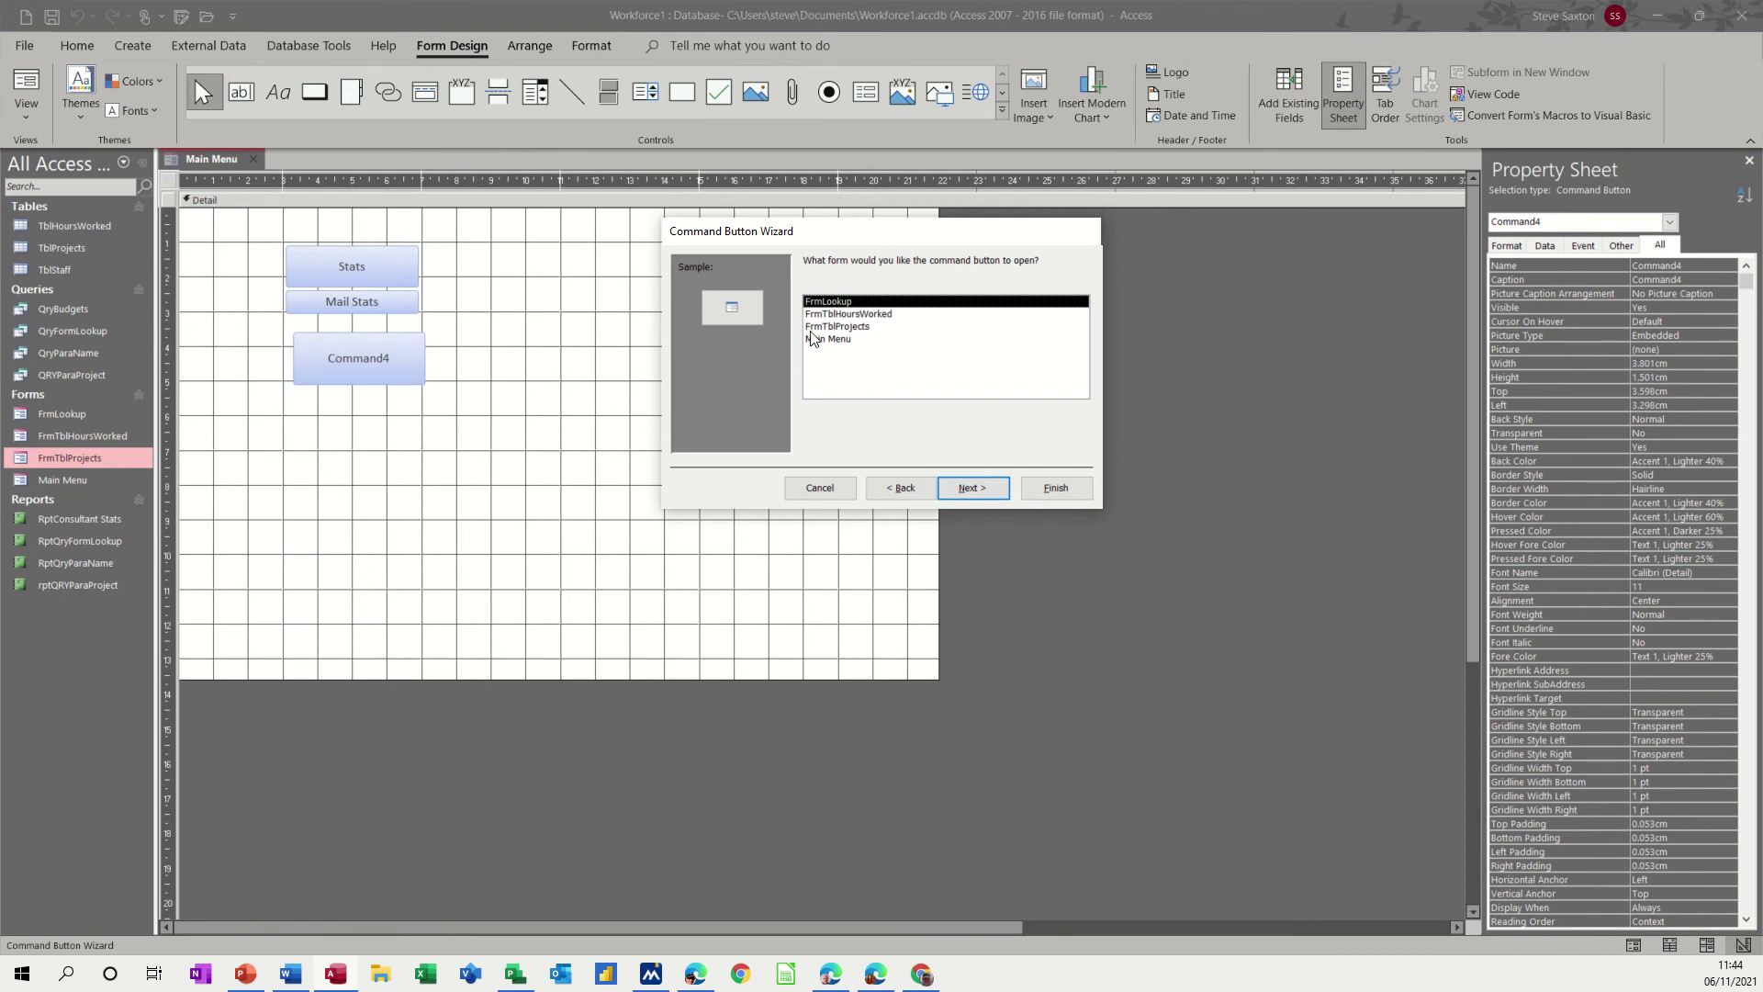
{"action": "left_click", "coordinate": [842, 314]}
{"action": "left_click", "coordinate": [852, 327]}
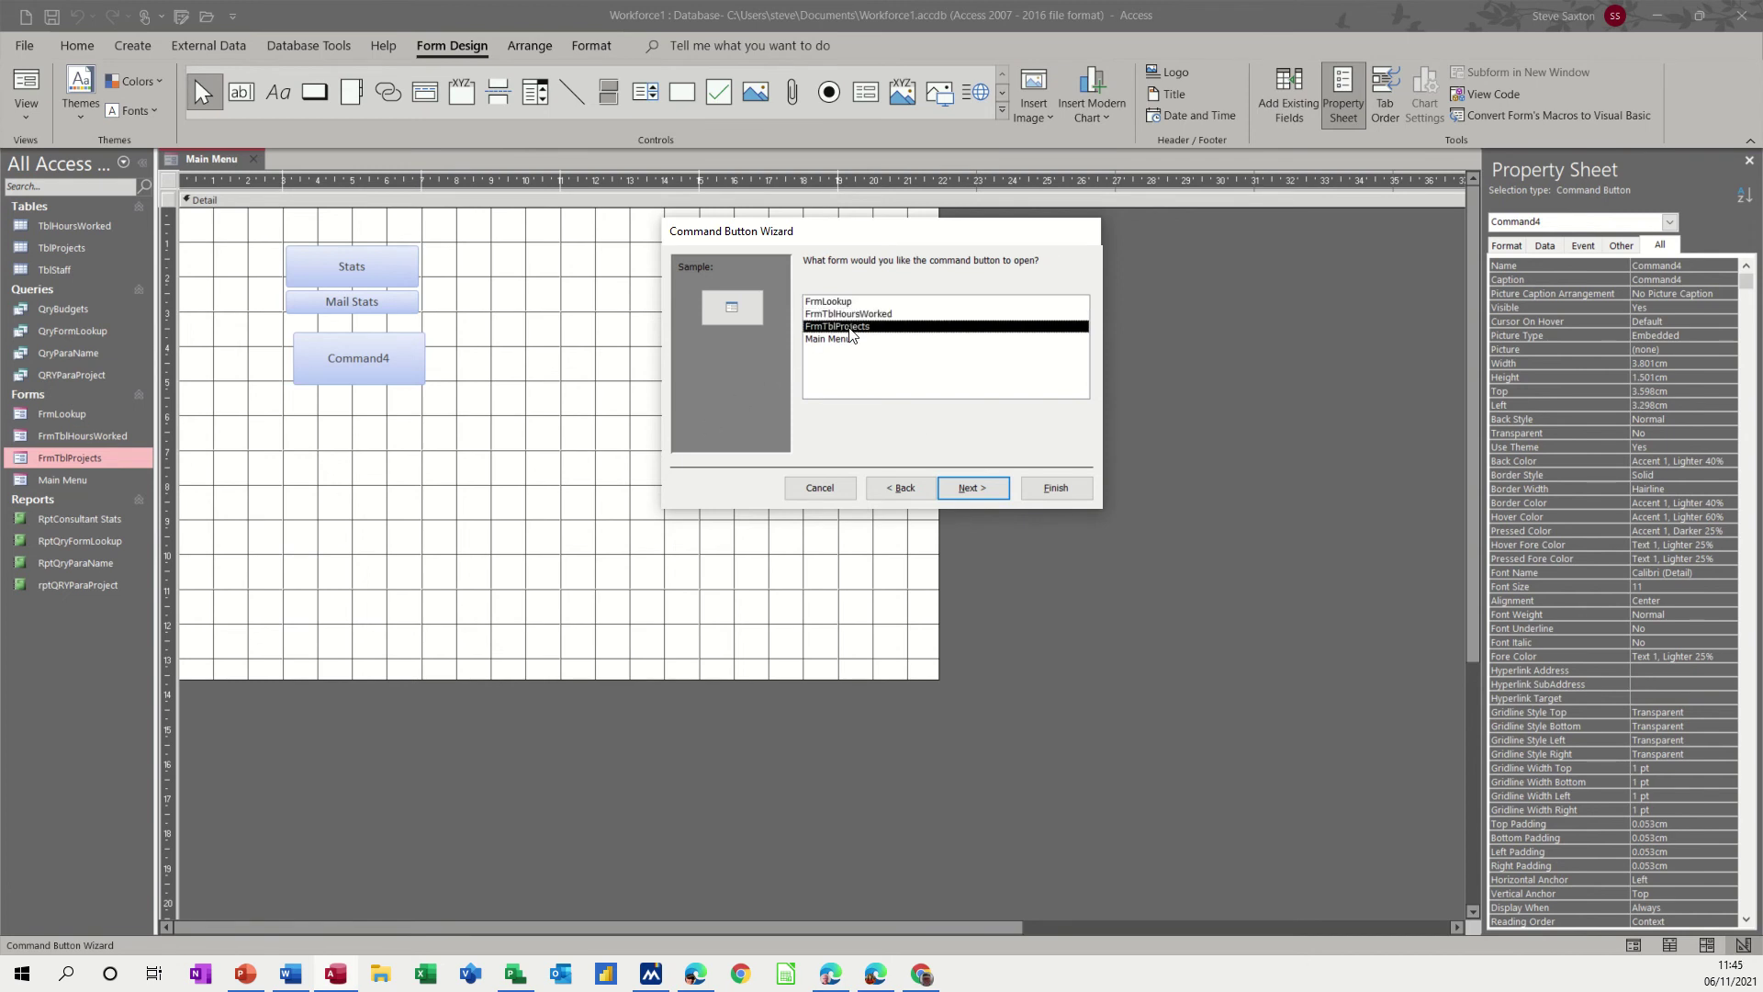
{"action": "left_click", "coordinate": [964, 483]}
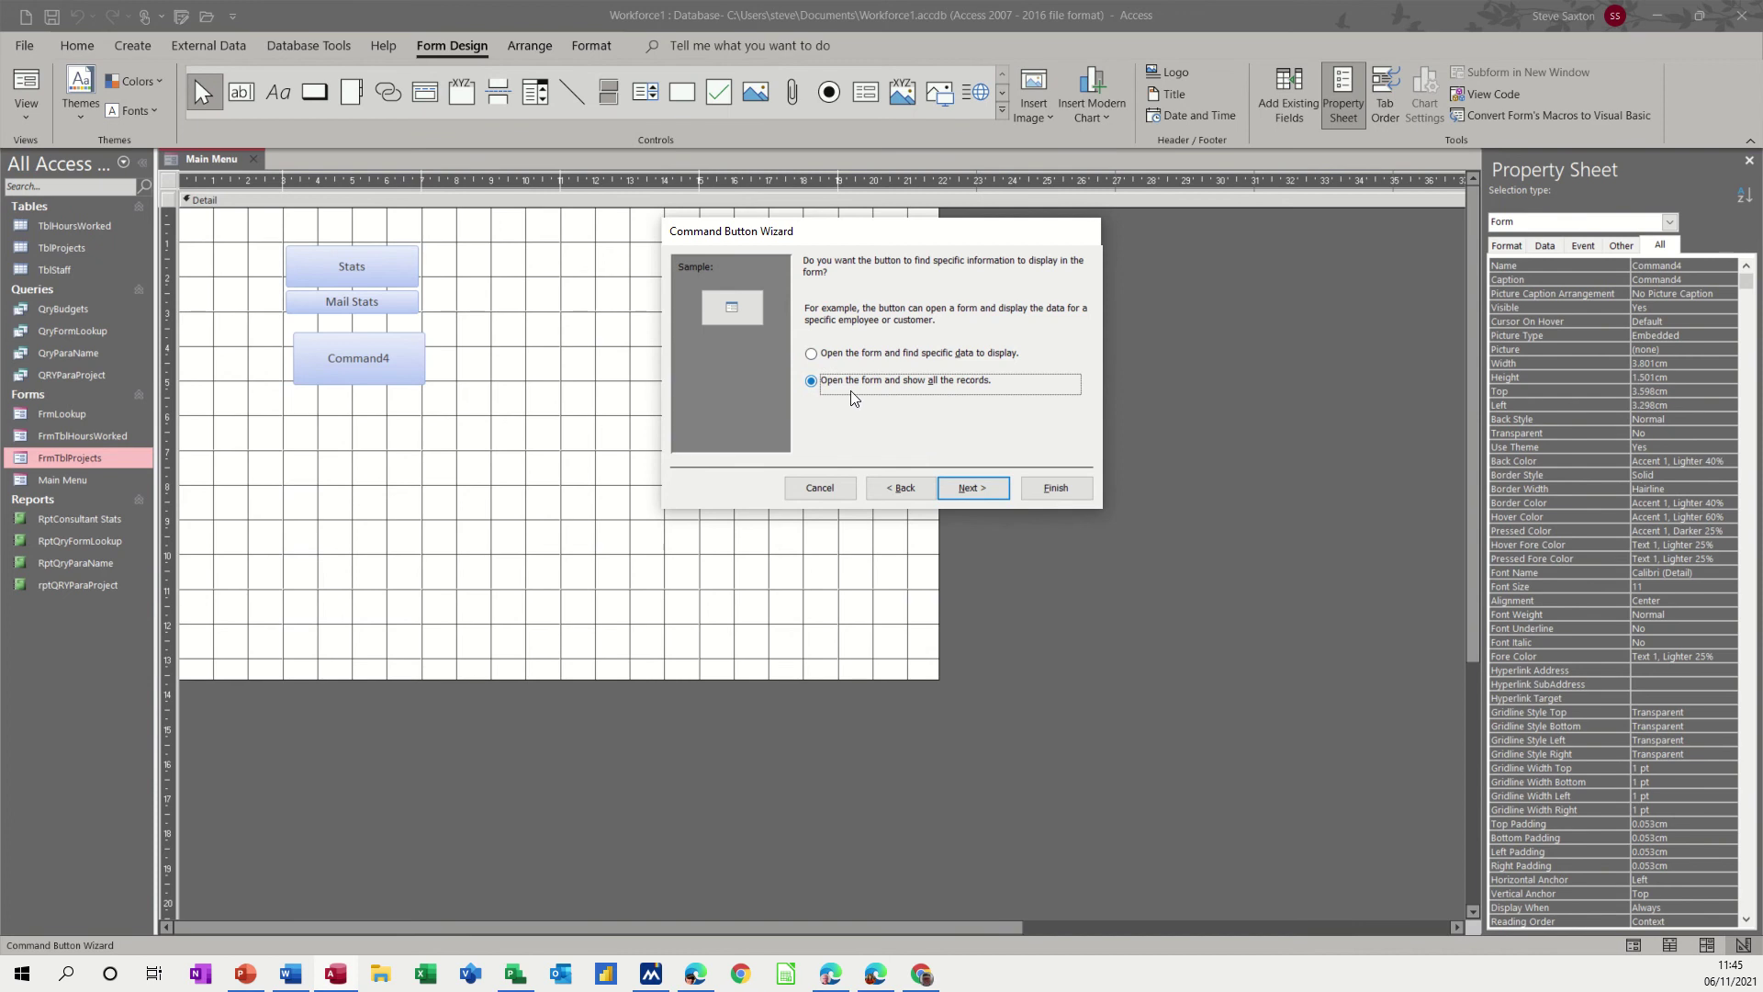
{"action": "left_click", "coordinate": [981, 488]}
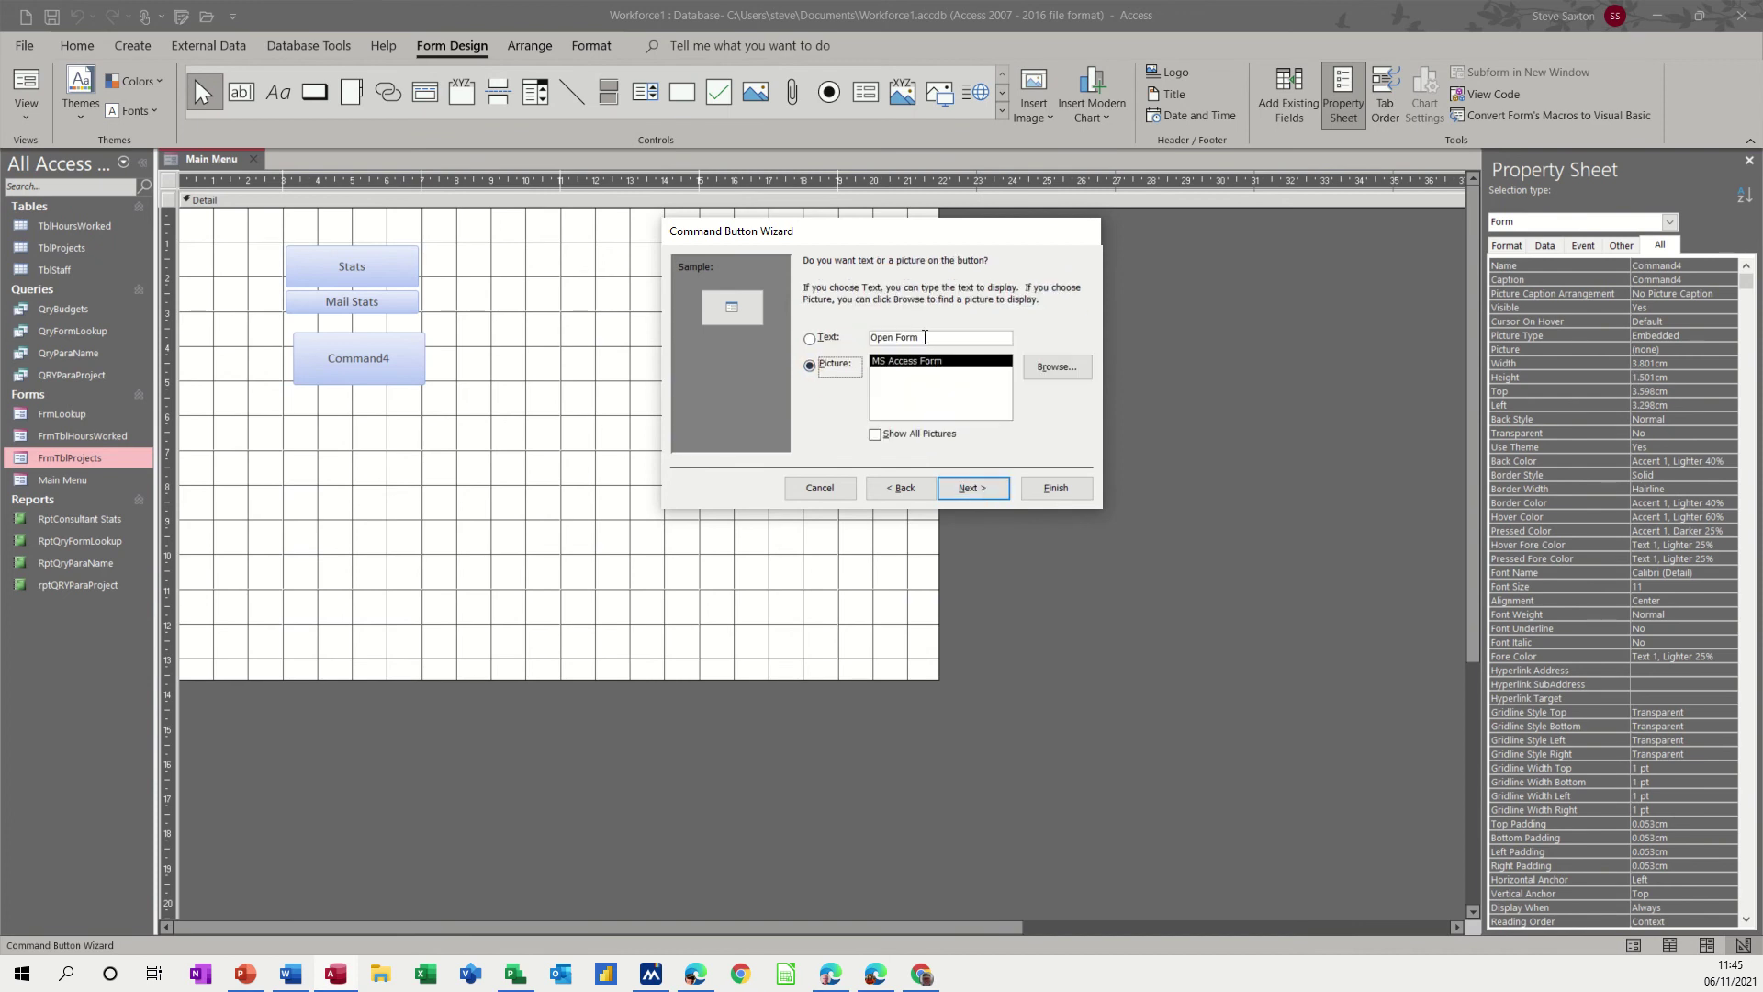
{"action": "double_click", "coordinate": [913, 337]}
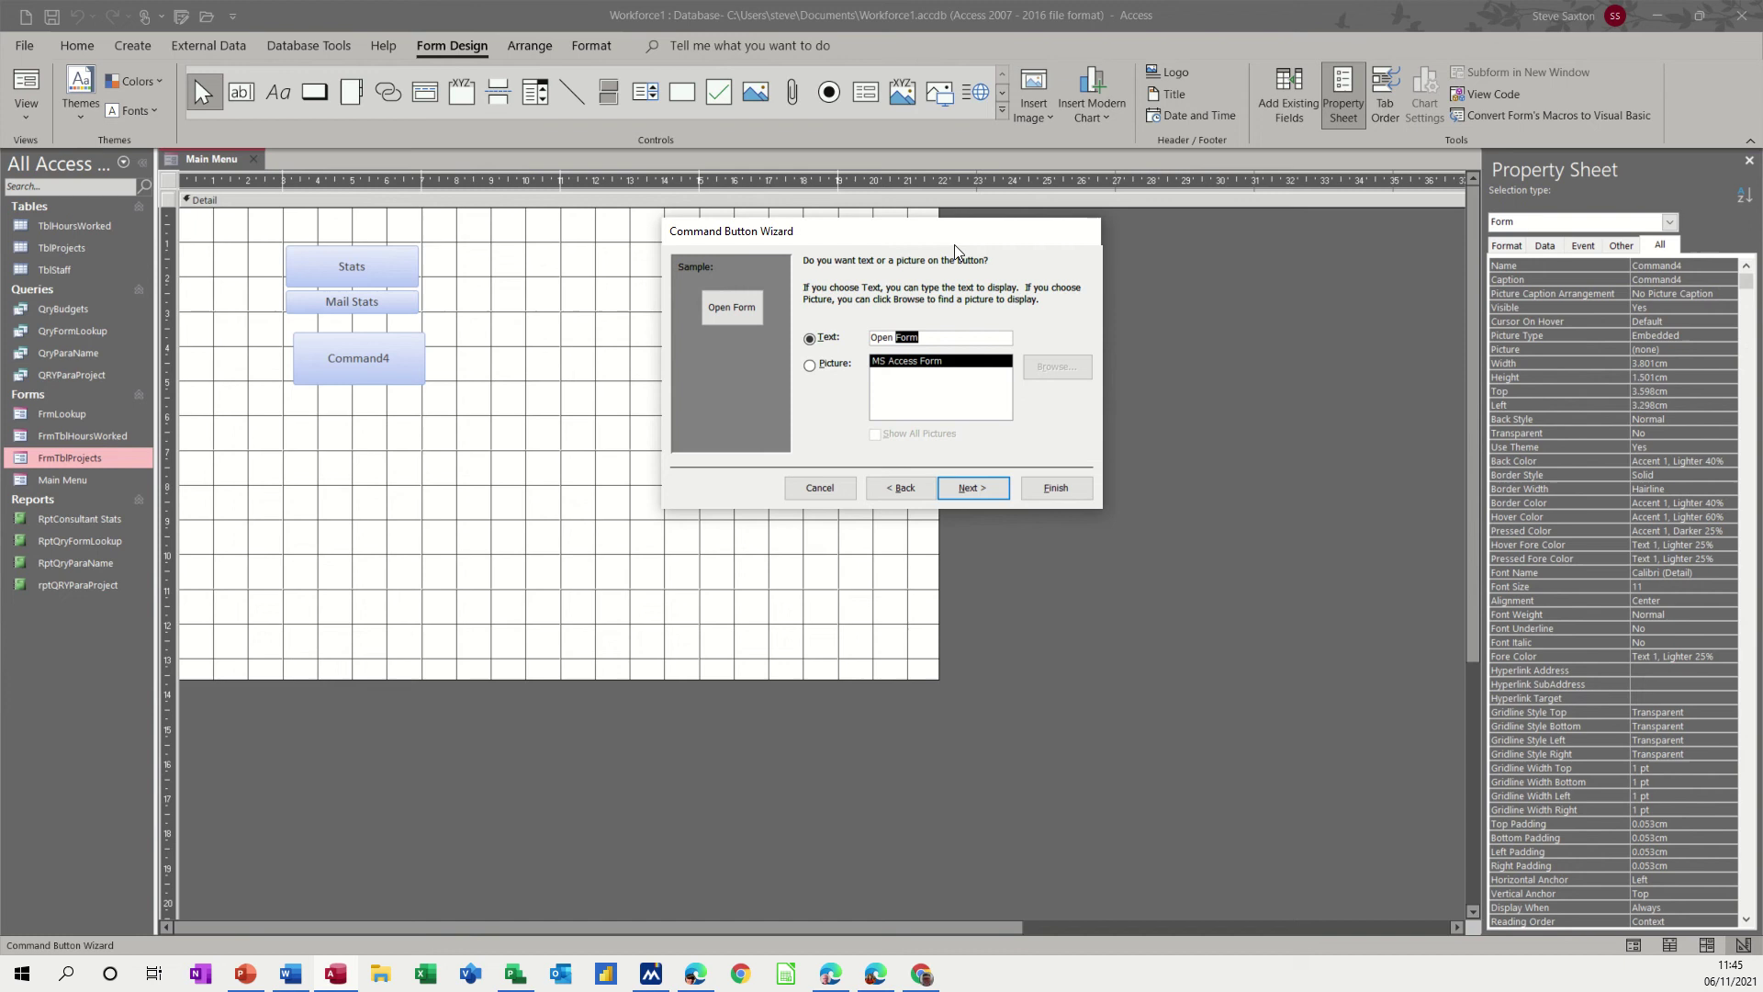
{"action": "type", "text": "Projects Form"}
Step: Finish the Open Projects Form button and stack it under the other two buttons
{"action": "left_click", "coordinate": [1041, 483]}
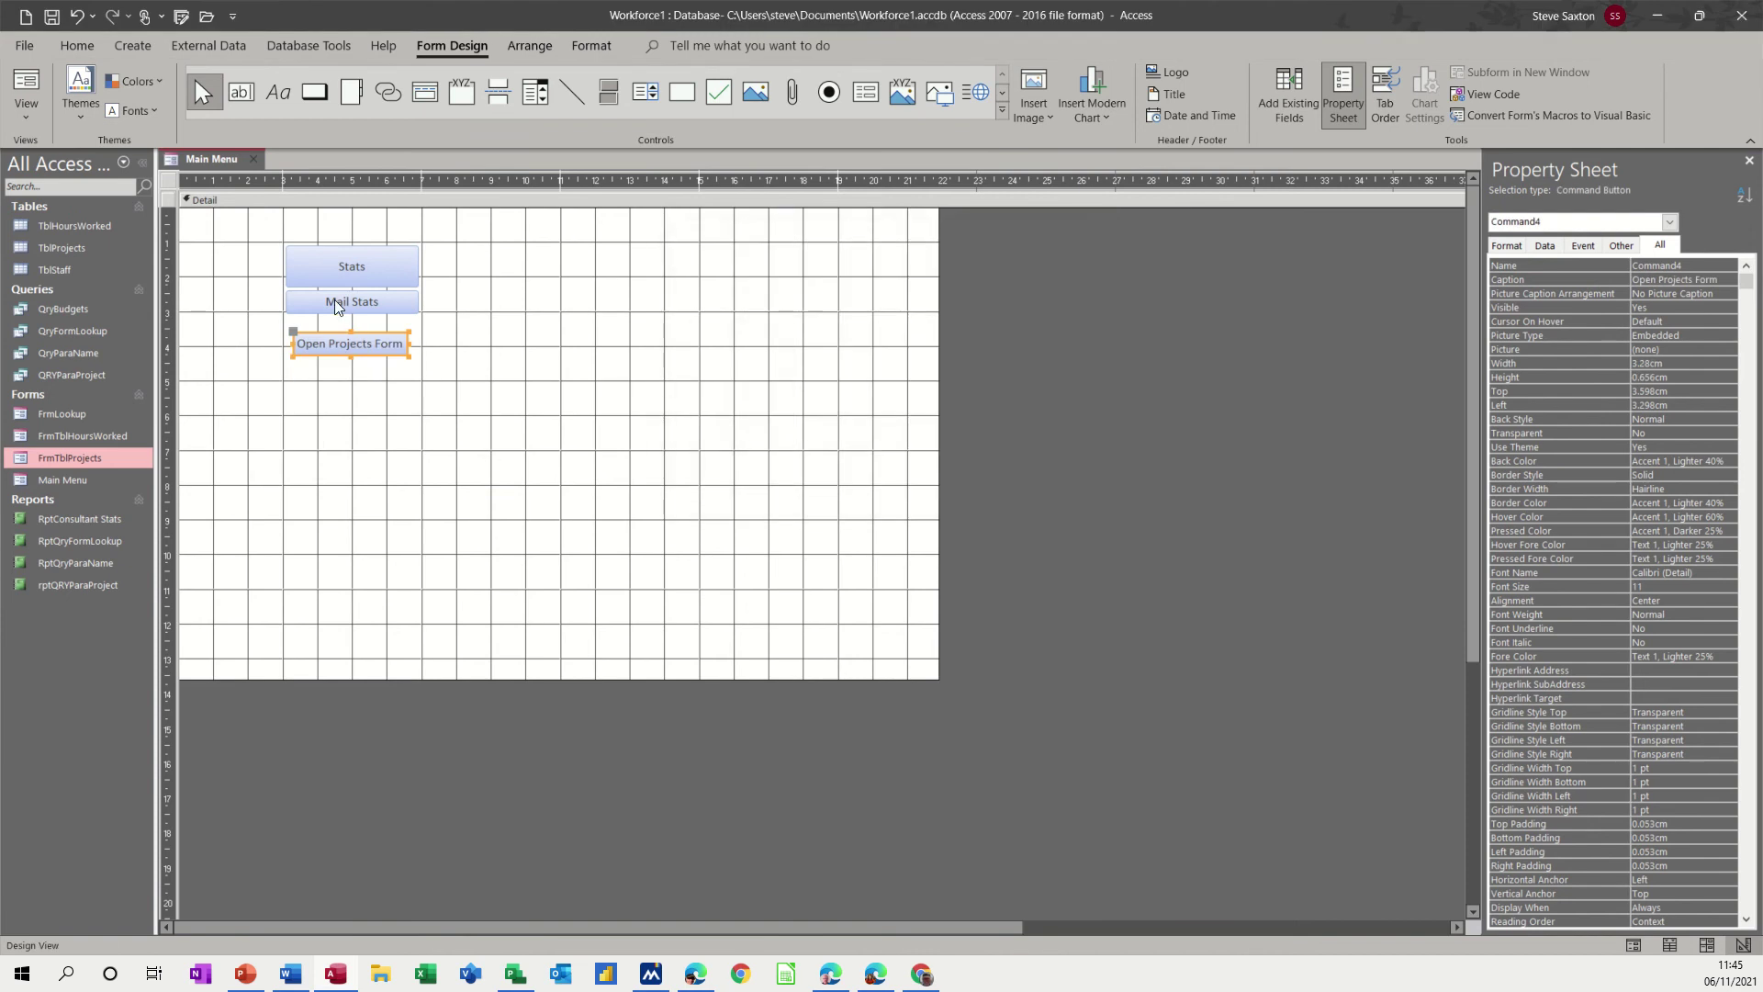
{"action": "left_click_drag", "start_coordinate": [266, 252], "coordinate": [427, 377]}
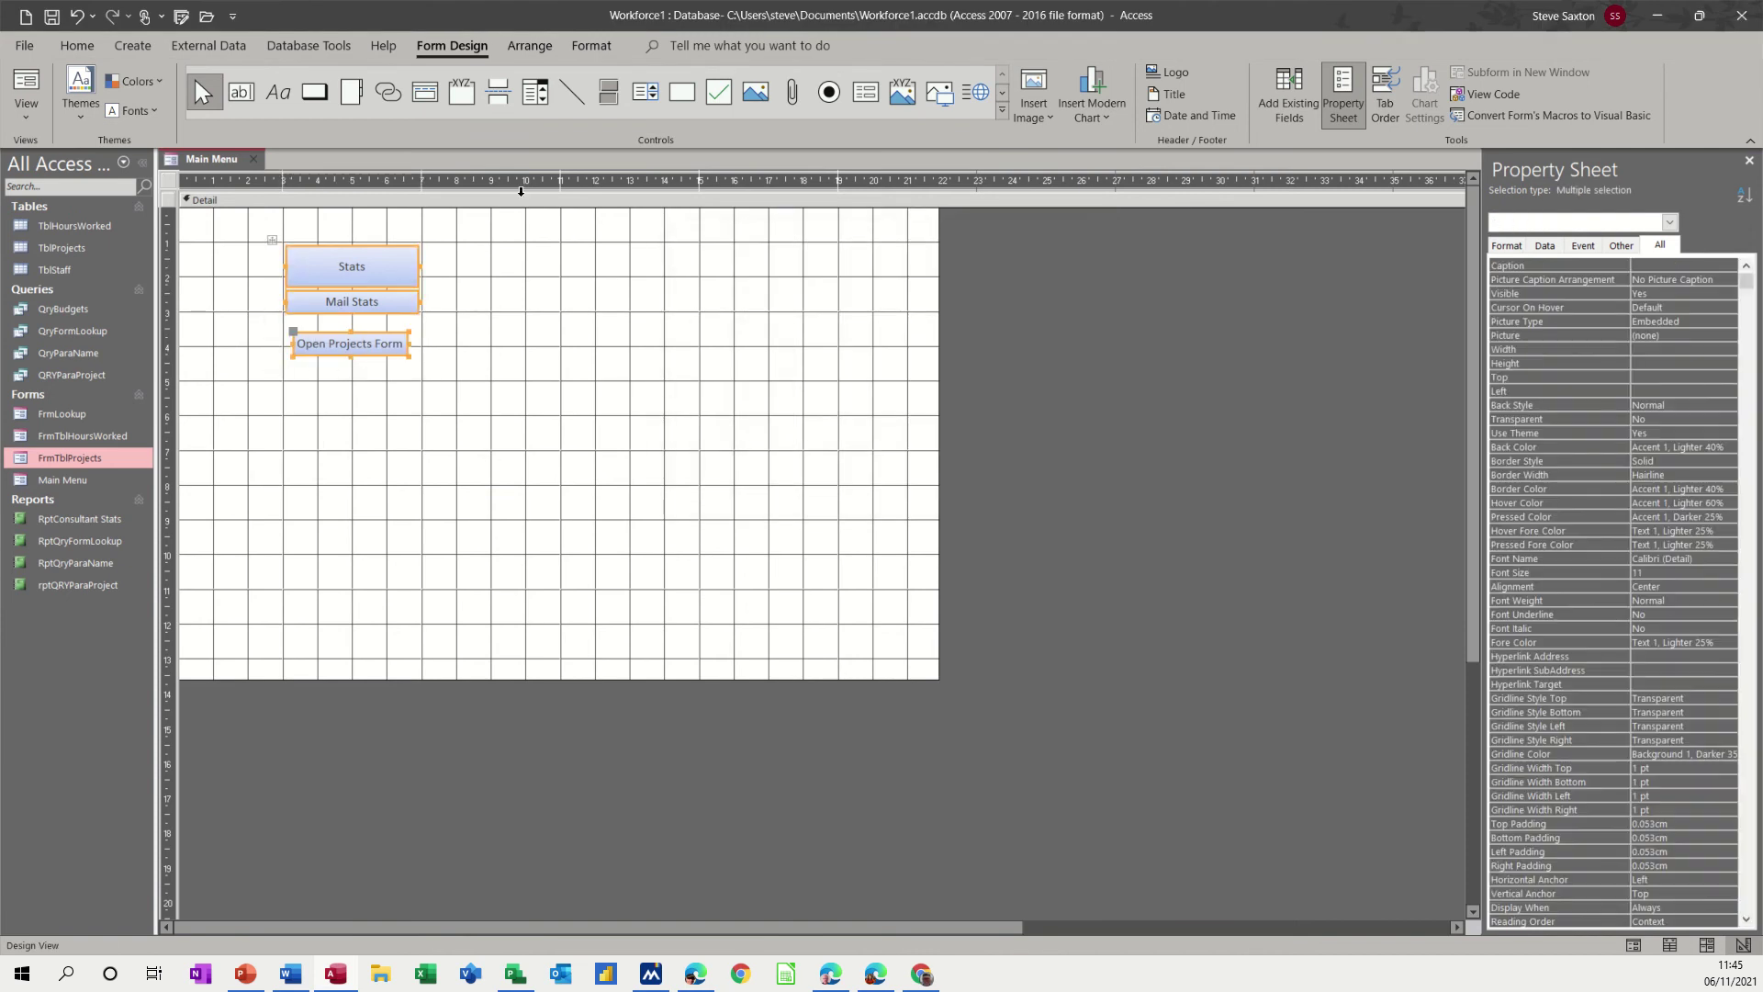
{"action": "left_click", "coordinate": [520, 48]}
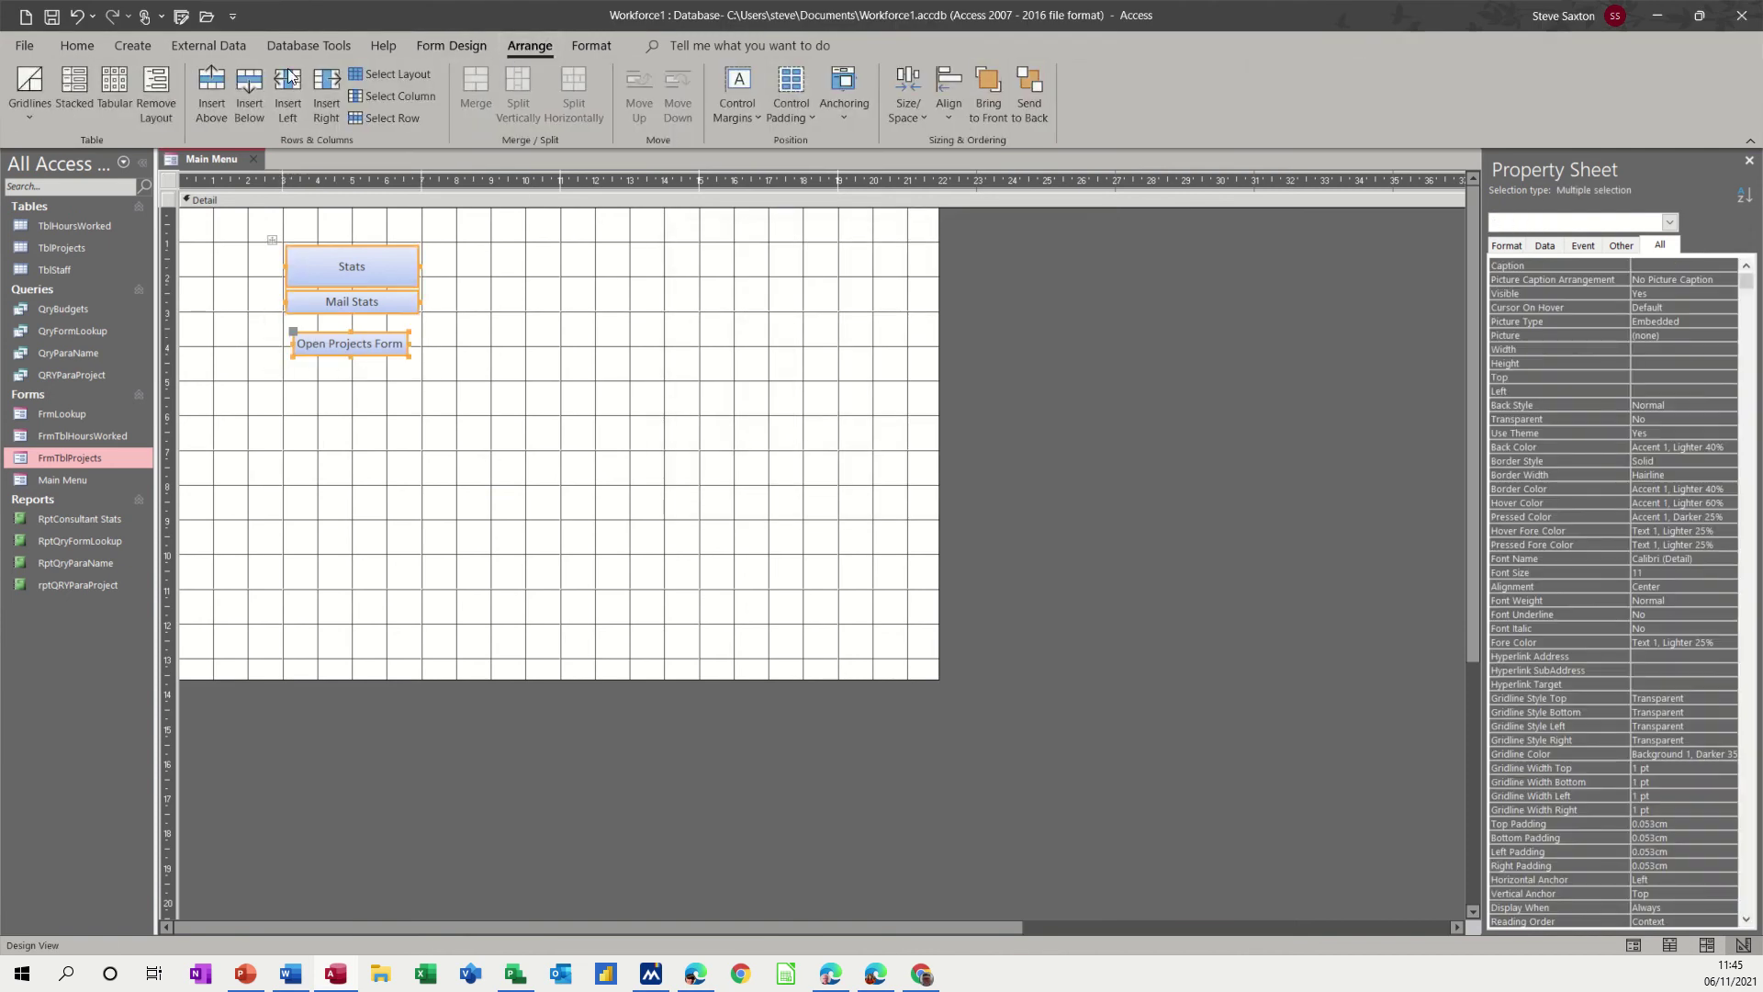
{"action": "left_click", "coordinate": [76, 92]}
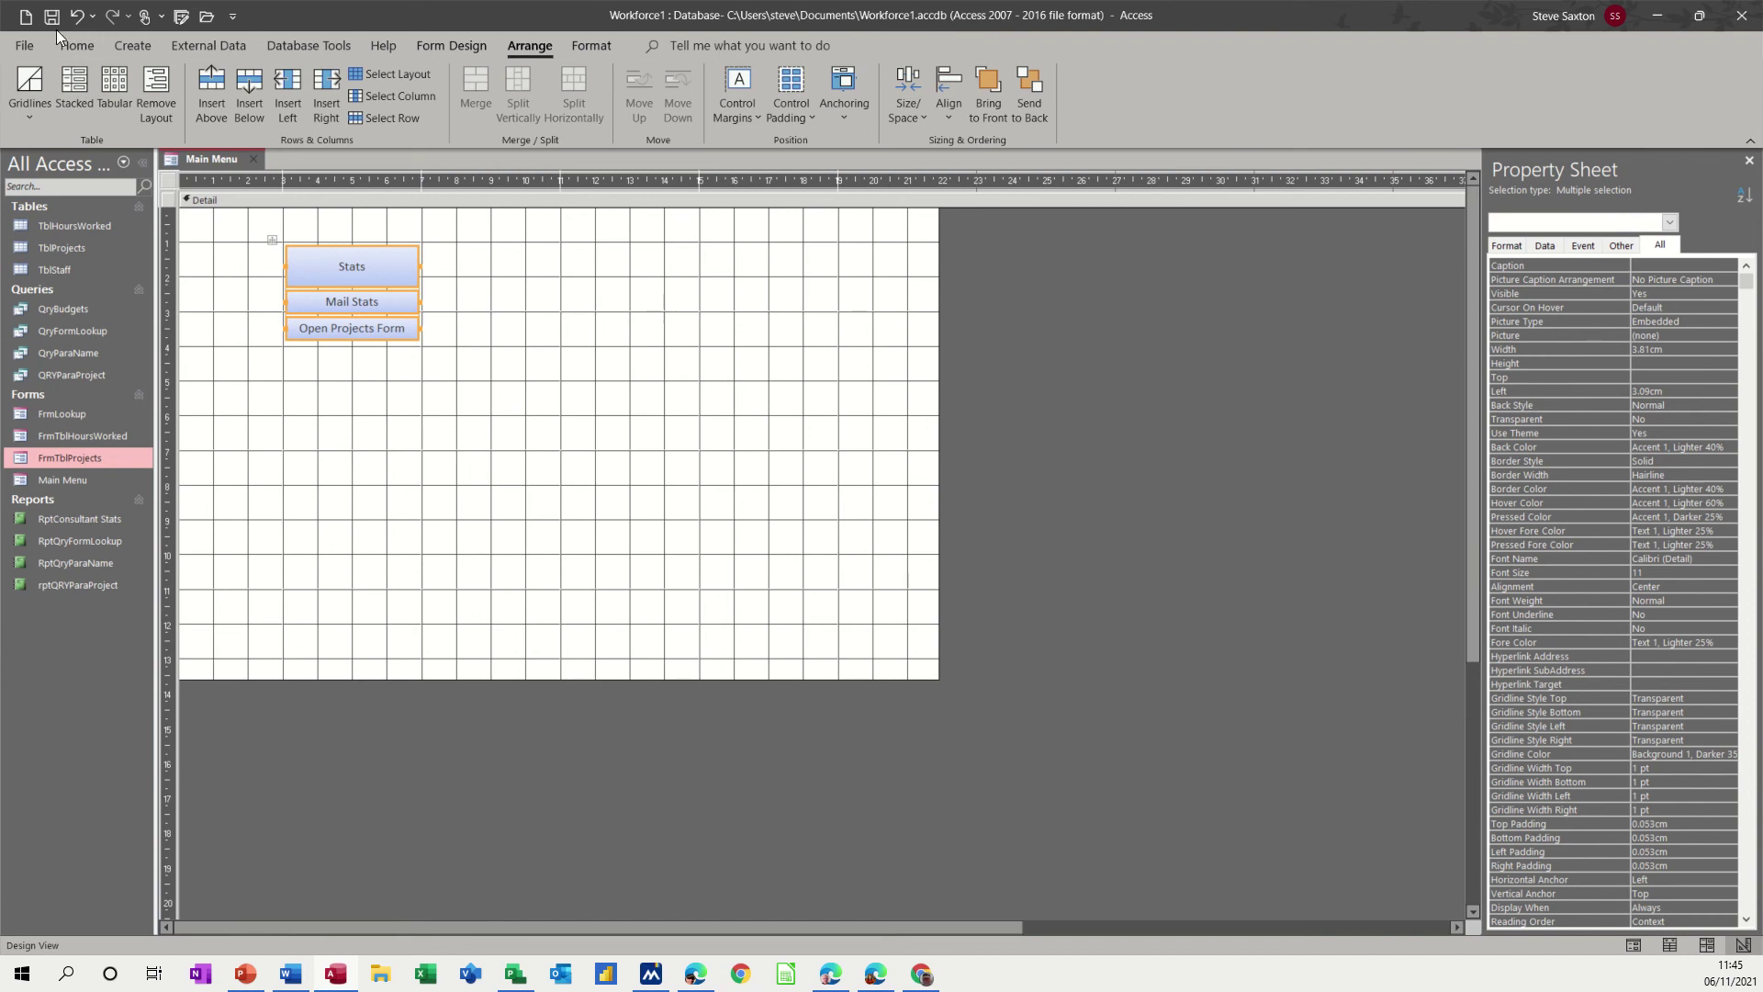
Step: Run Main Menu in Form view and open the Projects form from the new button
{"action": "left_click", "coordinate": [454, 46]}
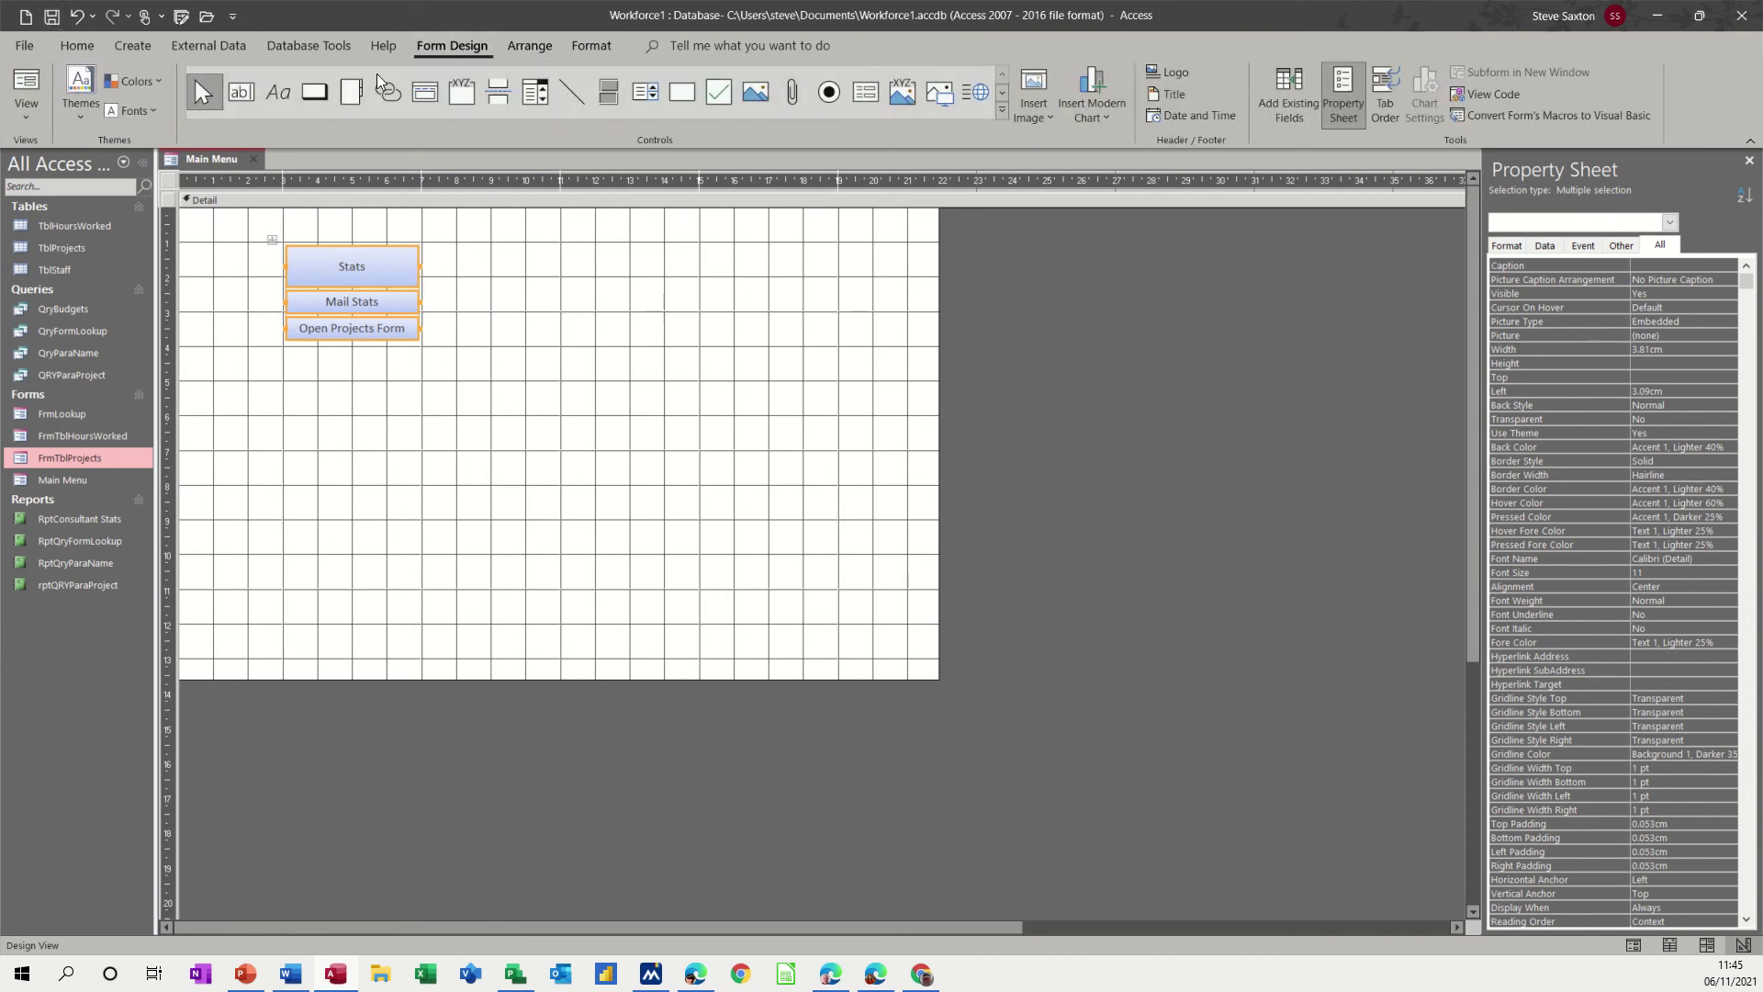
{"action": "left_click", "coordinate": [25, 85]}
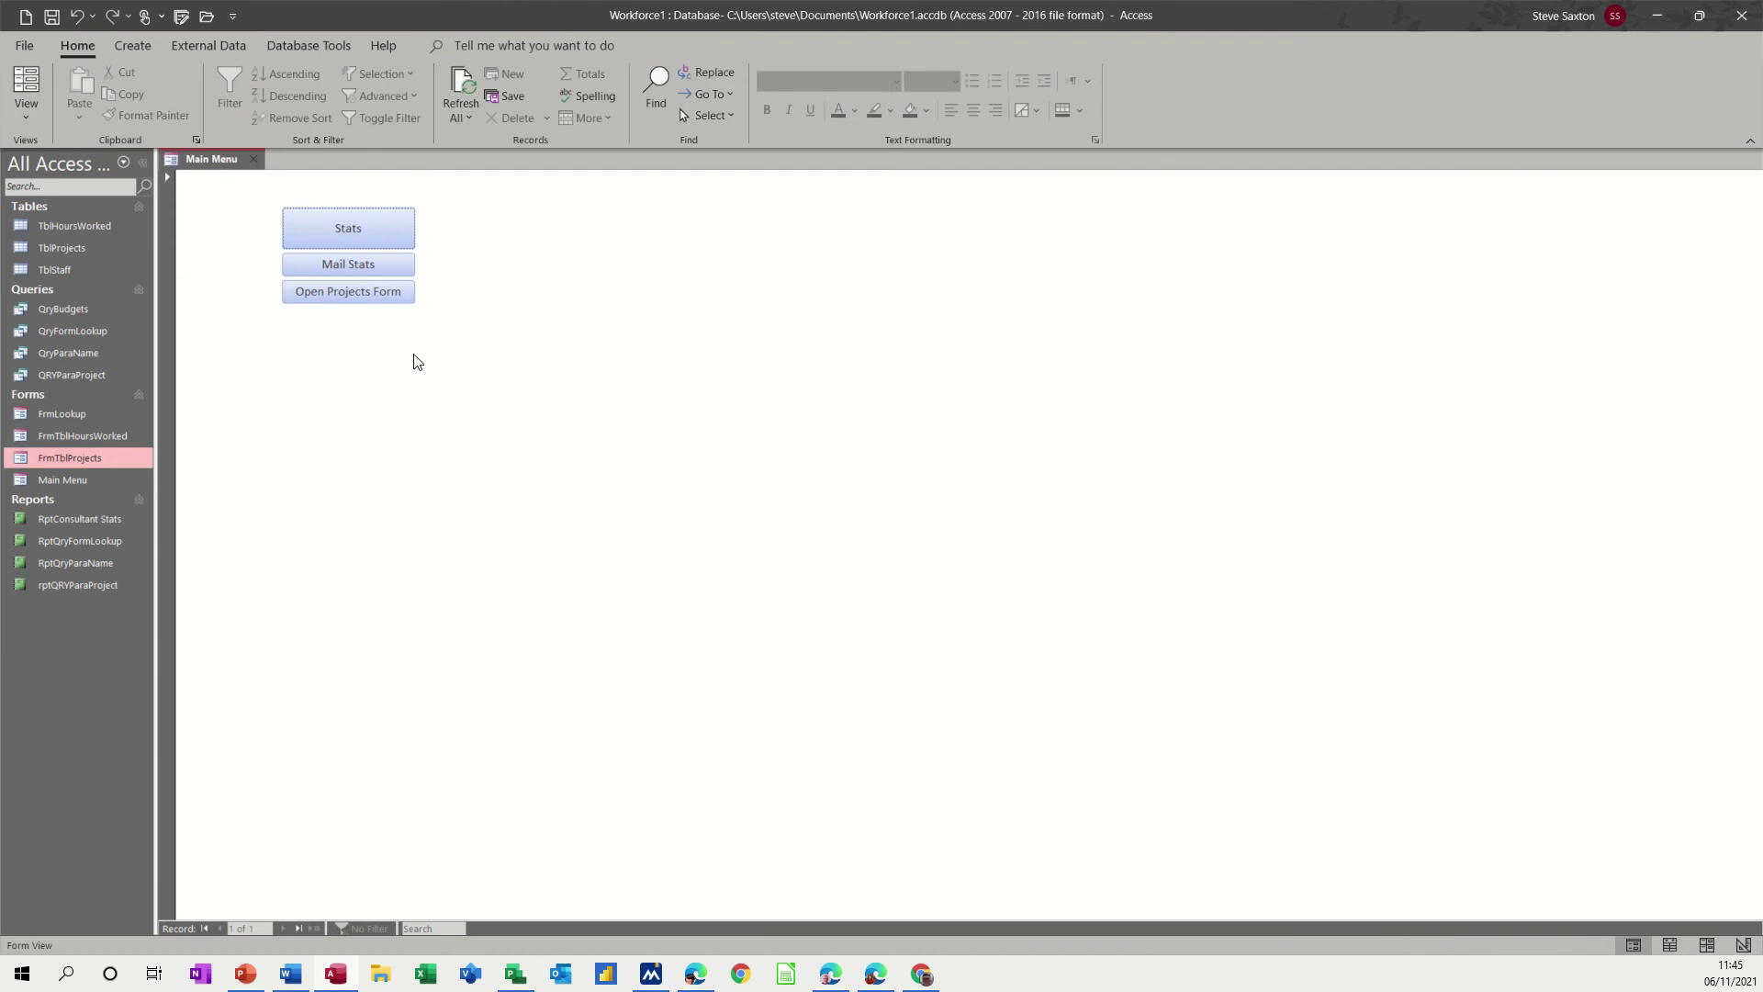
{"action": "left_click", "coordinate": [336, 291]}
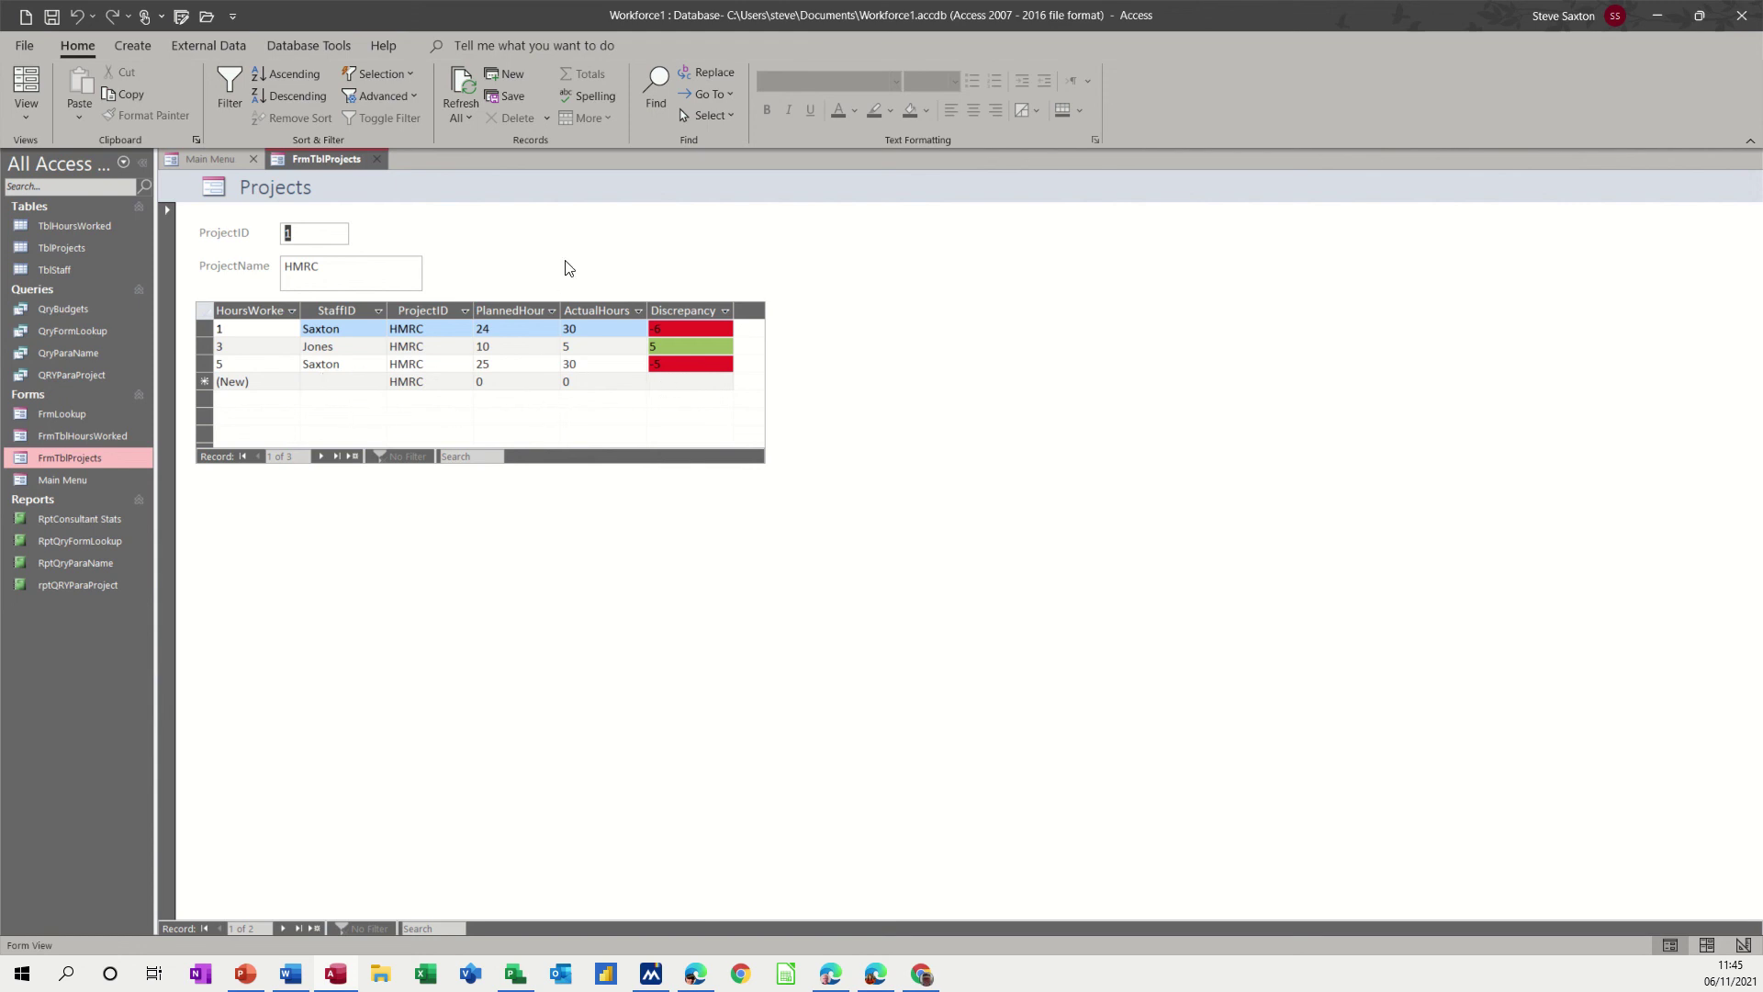
Step: In FrmTblProjects Design view, add a text 'Close Form' button right of ProjectID that closes the form
{"action": "left_click", "coordinate": [27, 123]}
{"action": "left_click", "coordinate": [48, 229]}
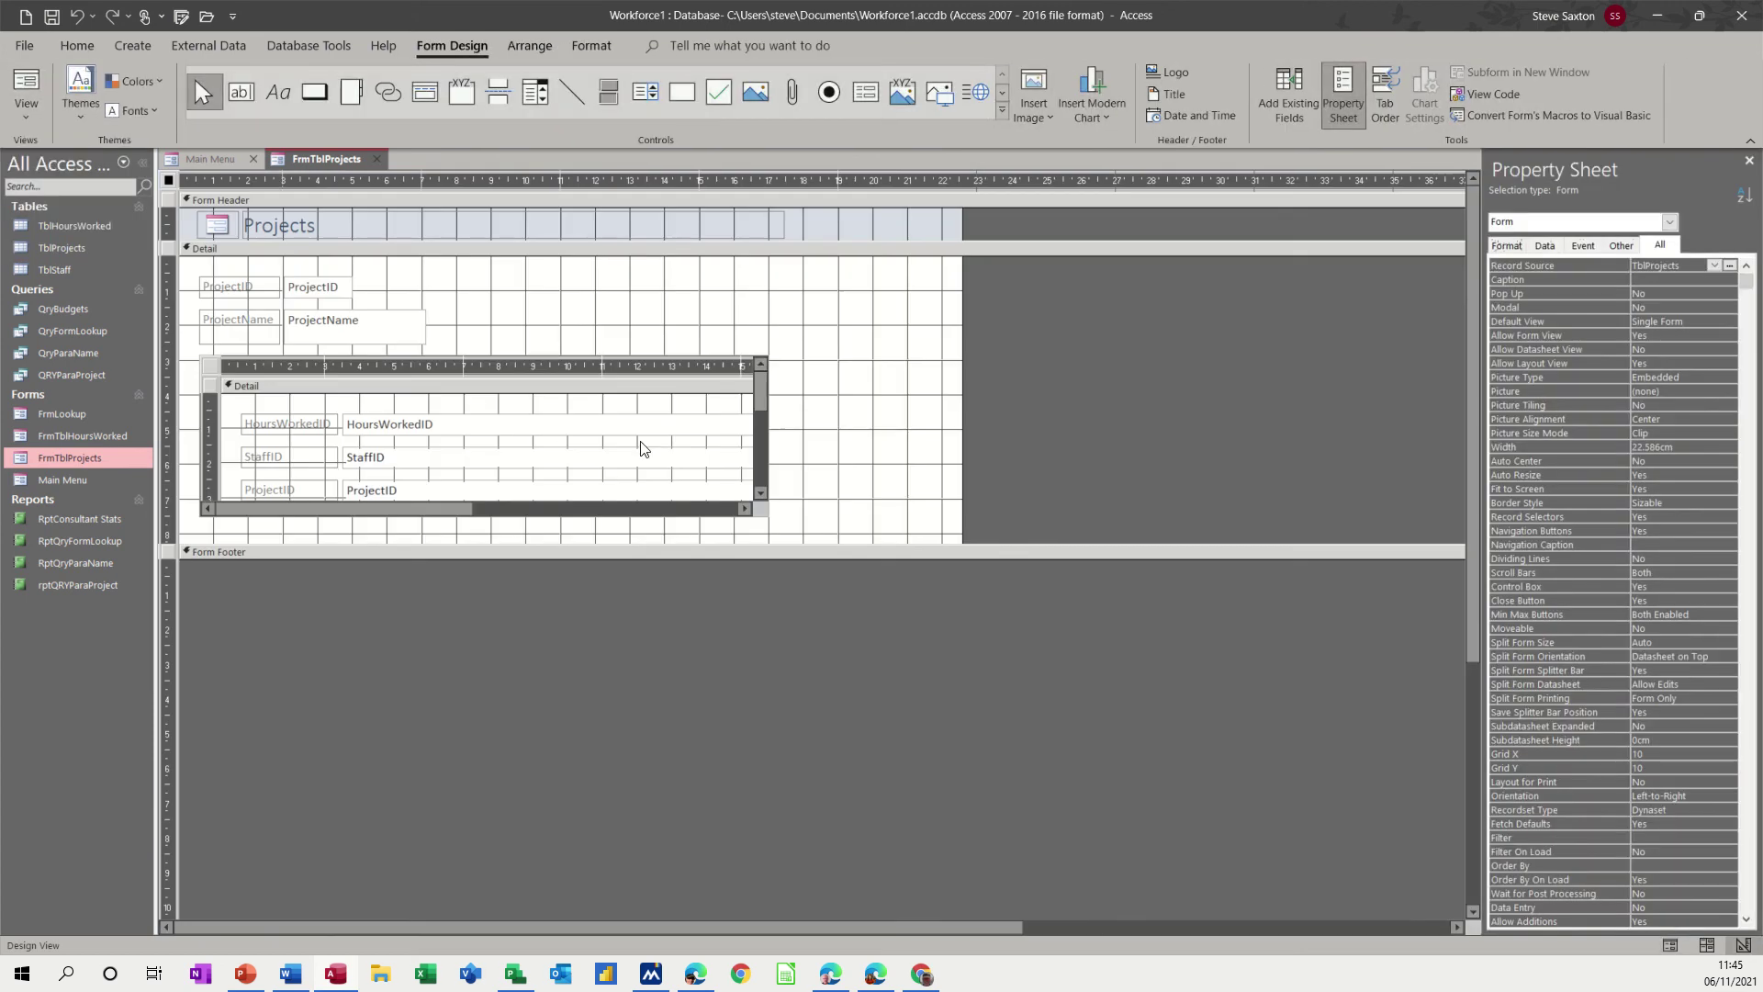
{"action": "left_click", "coordinate": [318, 96]}
{"action": "left_click_drag", "start_coordinate": [671, 266], "coordinate": [772, 298]}
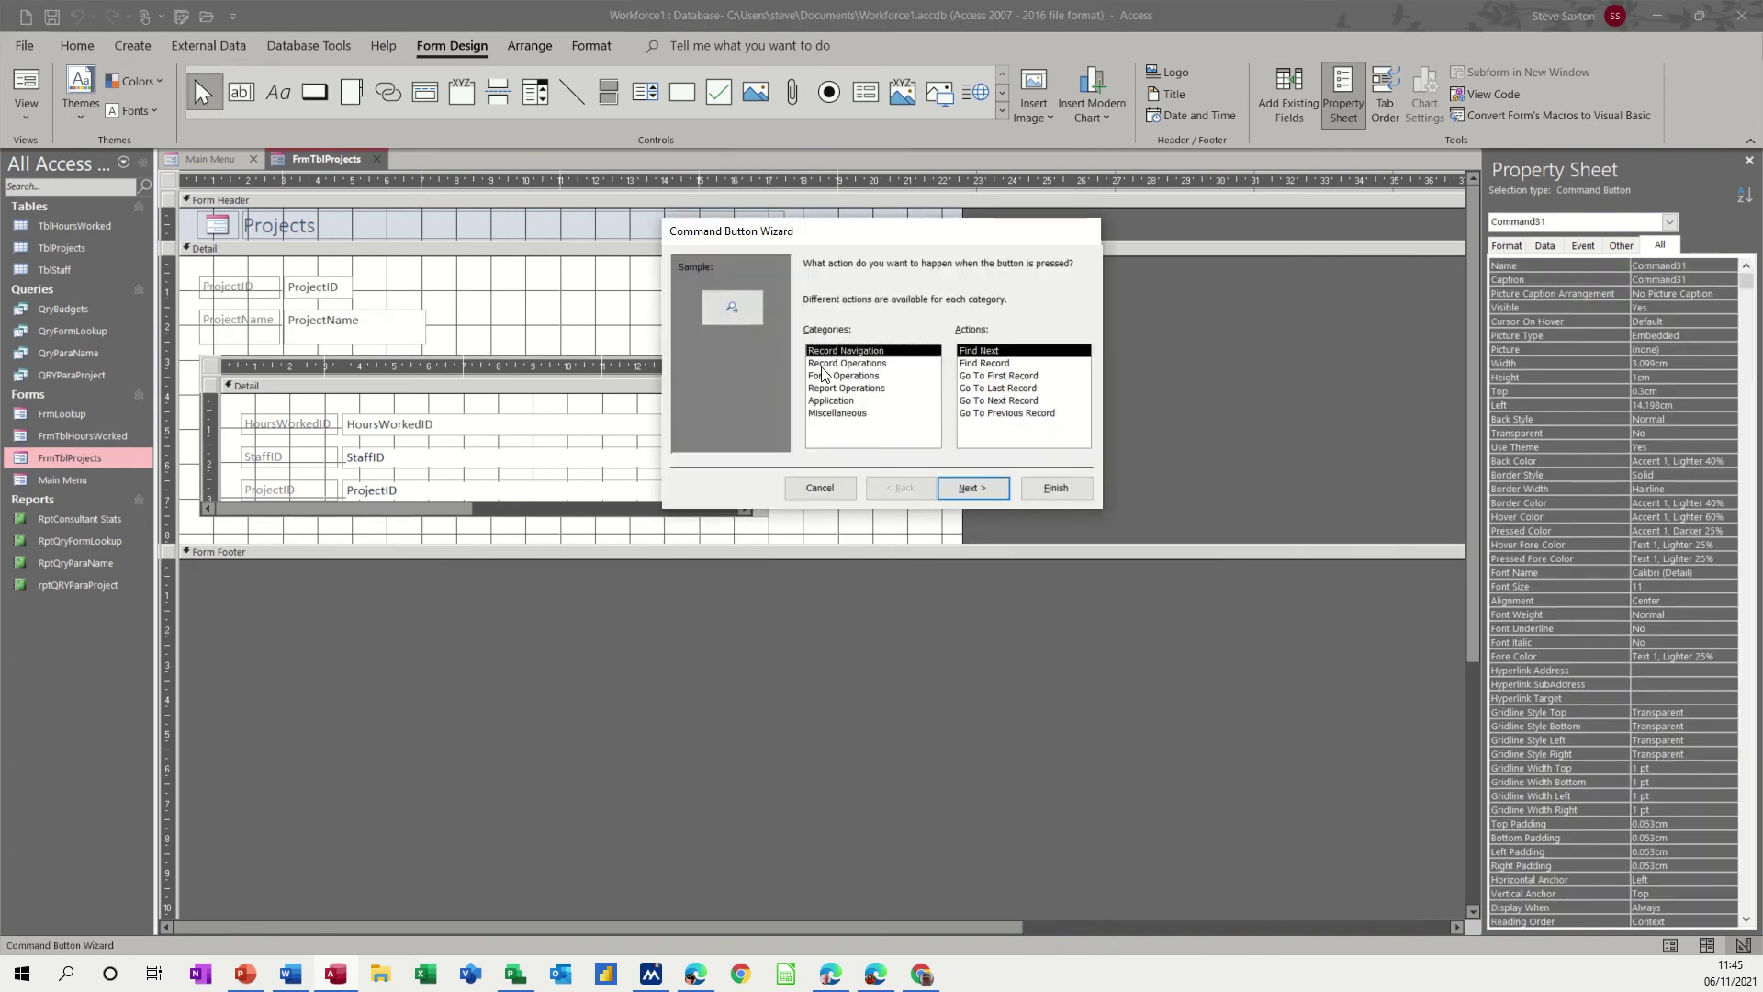
{"action": "left_click", "coordinate": [836, 378]}
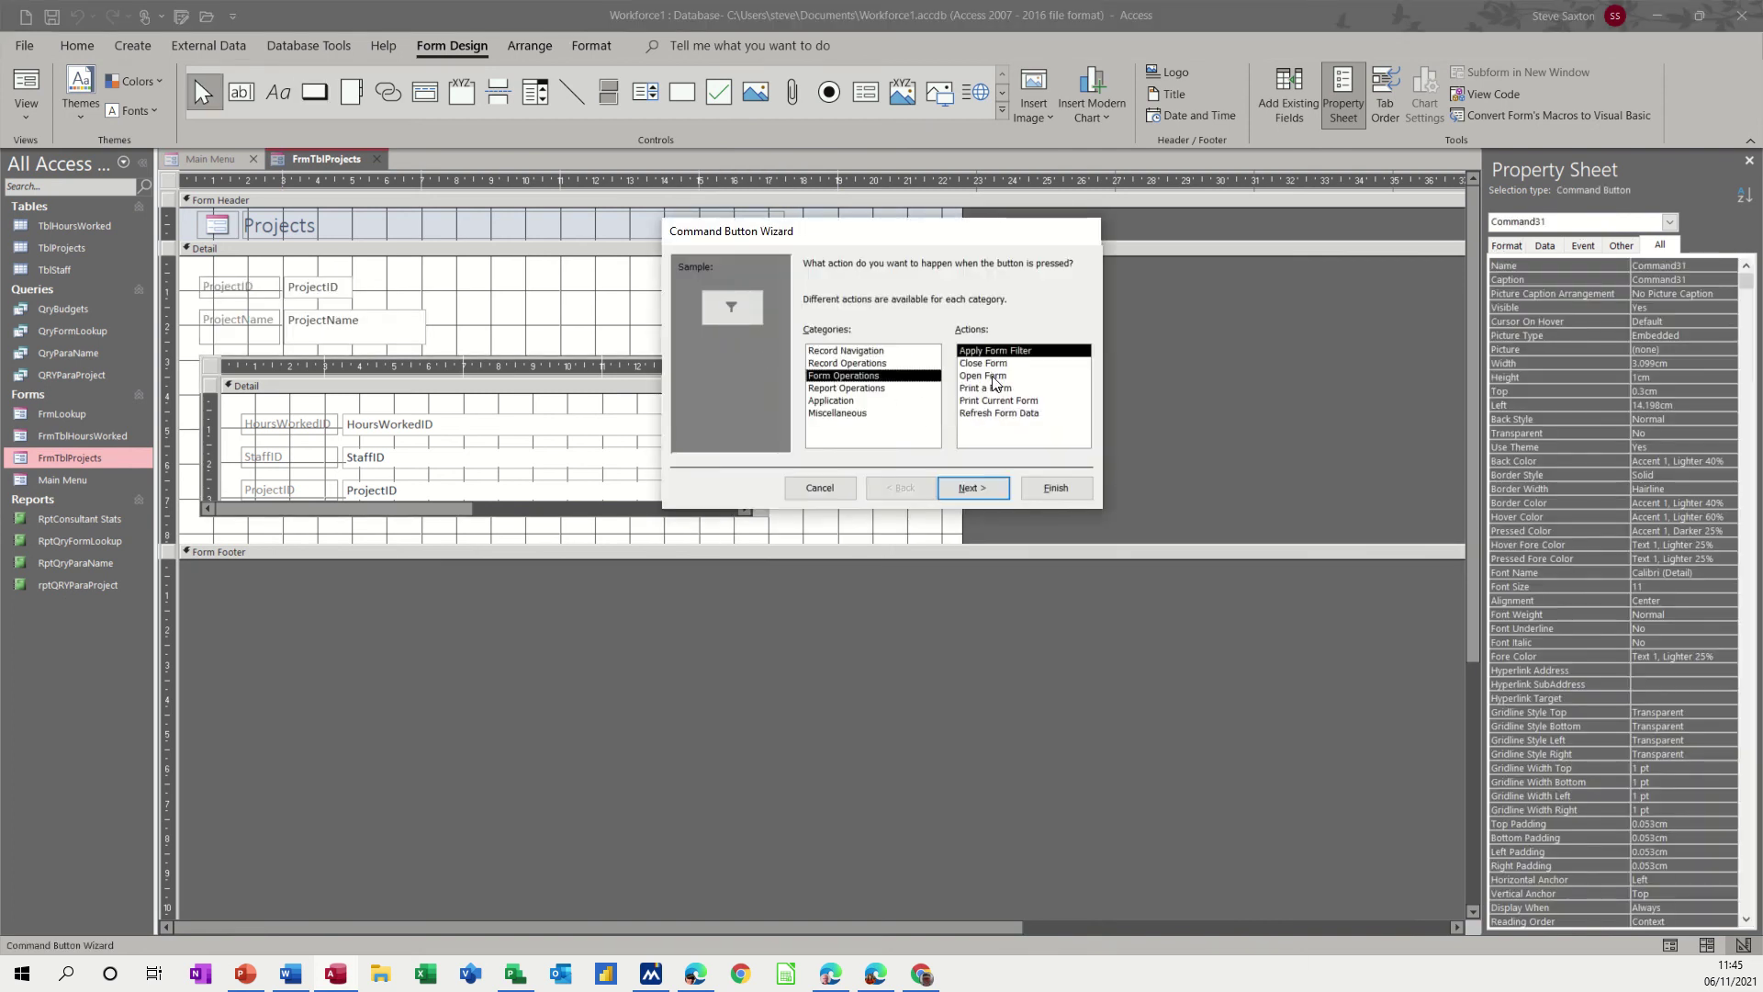
{"action": "left_click", "coordinate": [997, 365]}
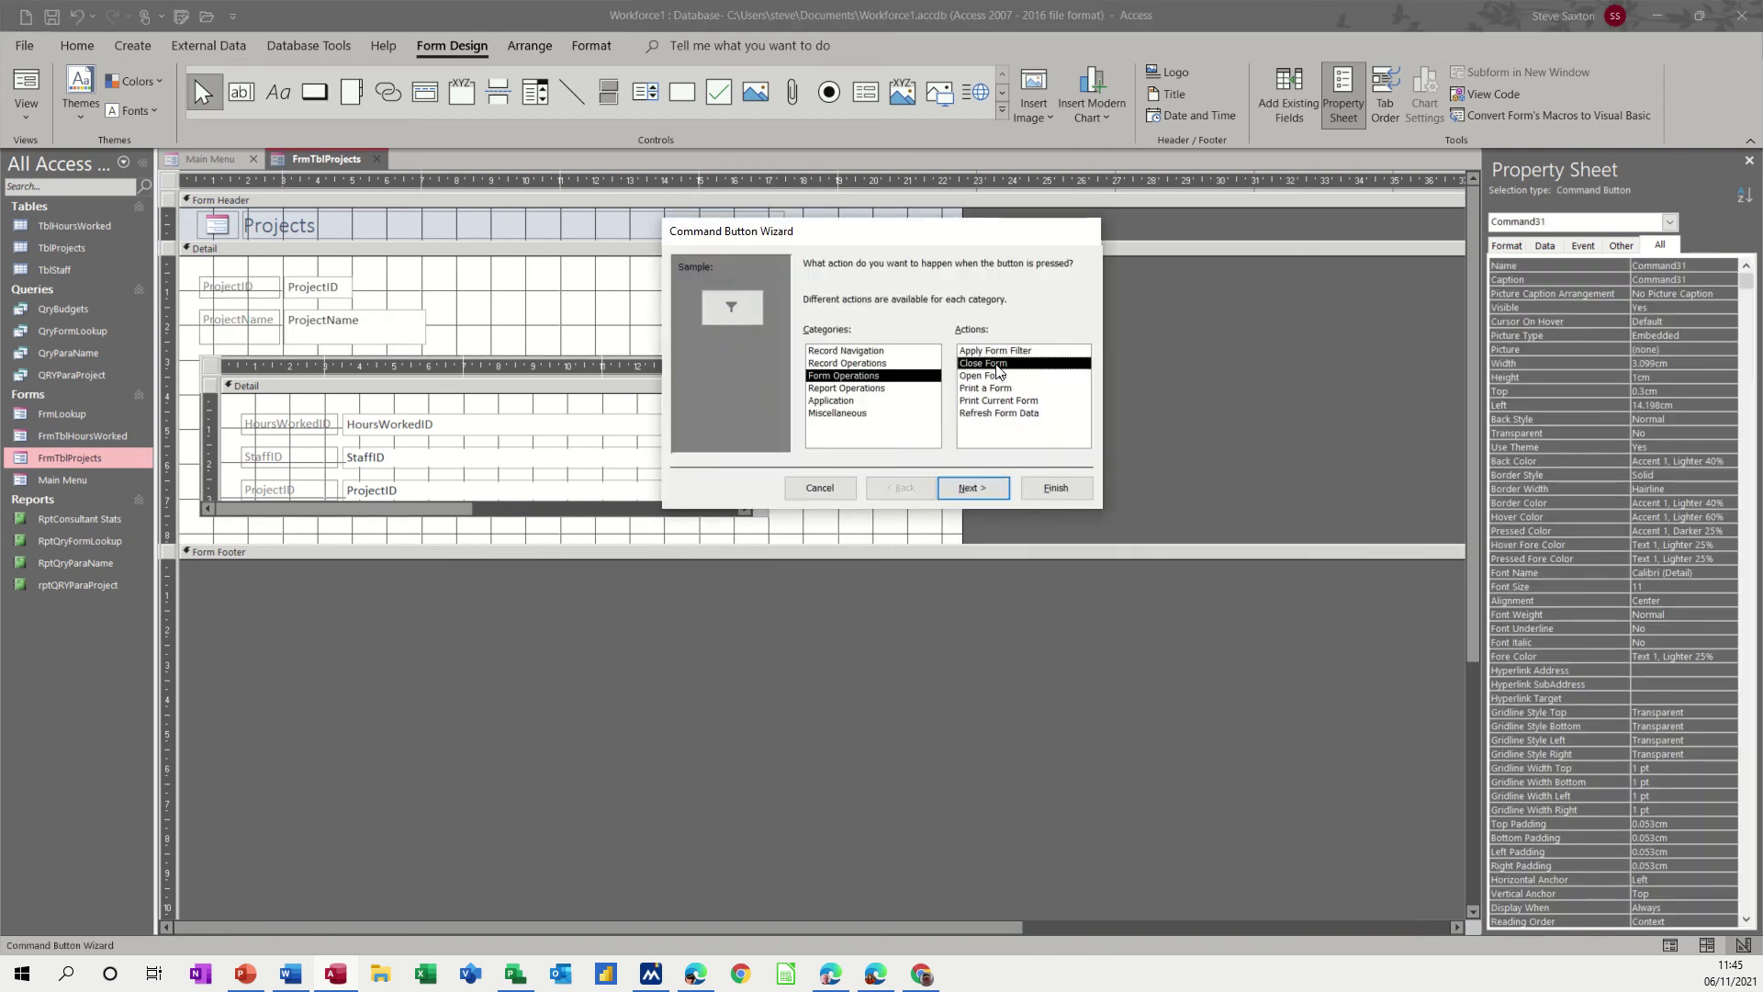
{"action": "left_click", "coordinate": [972, 489]}
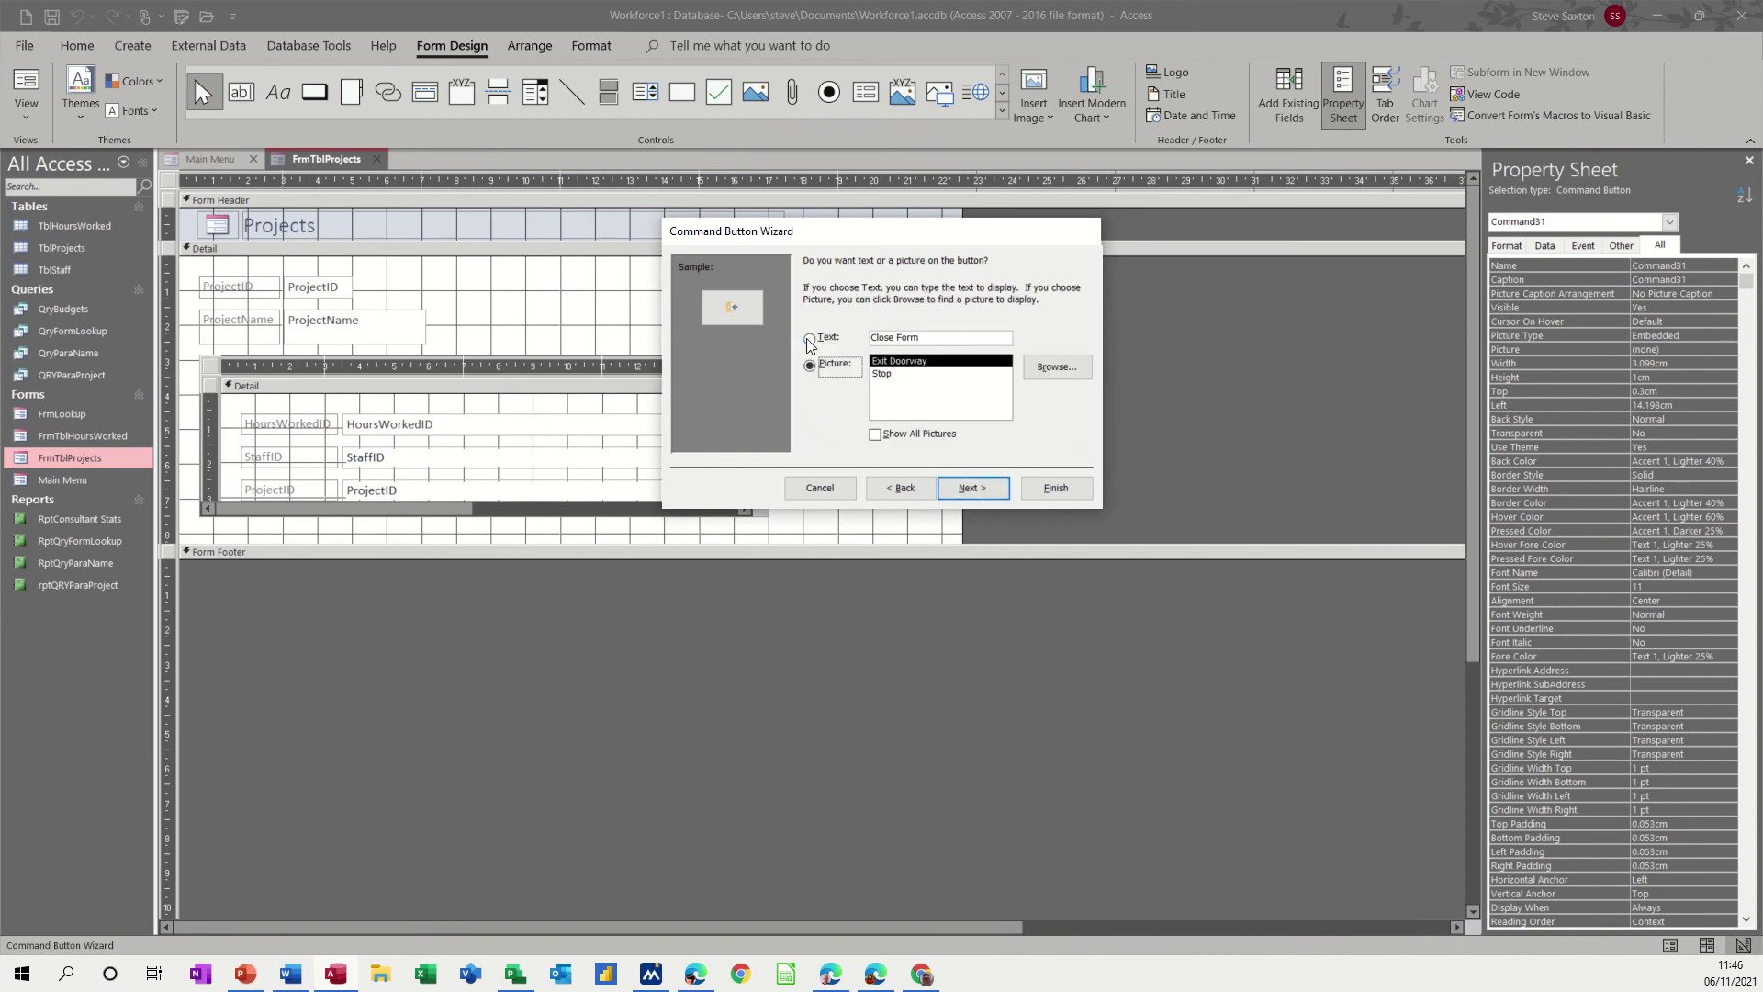
{"action": "left_click", "coordinate": [810, 339]}
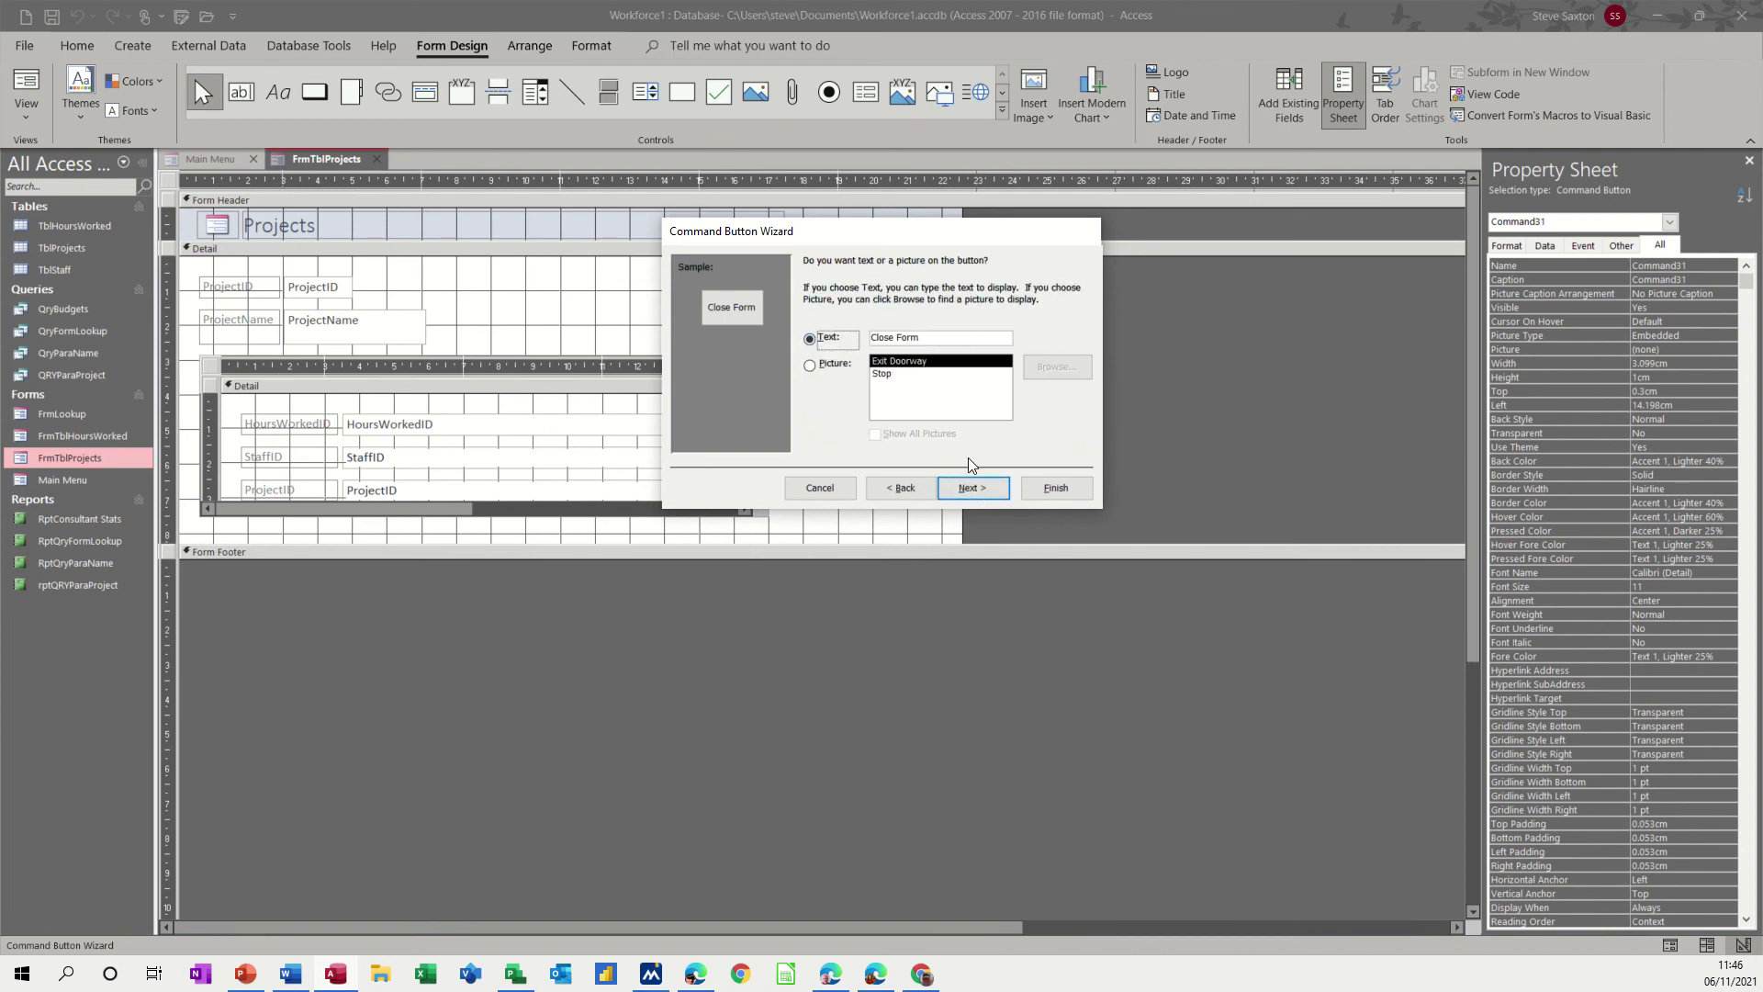
{"action": "left_click", "coordinate": [1042, 487]}
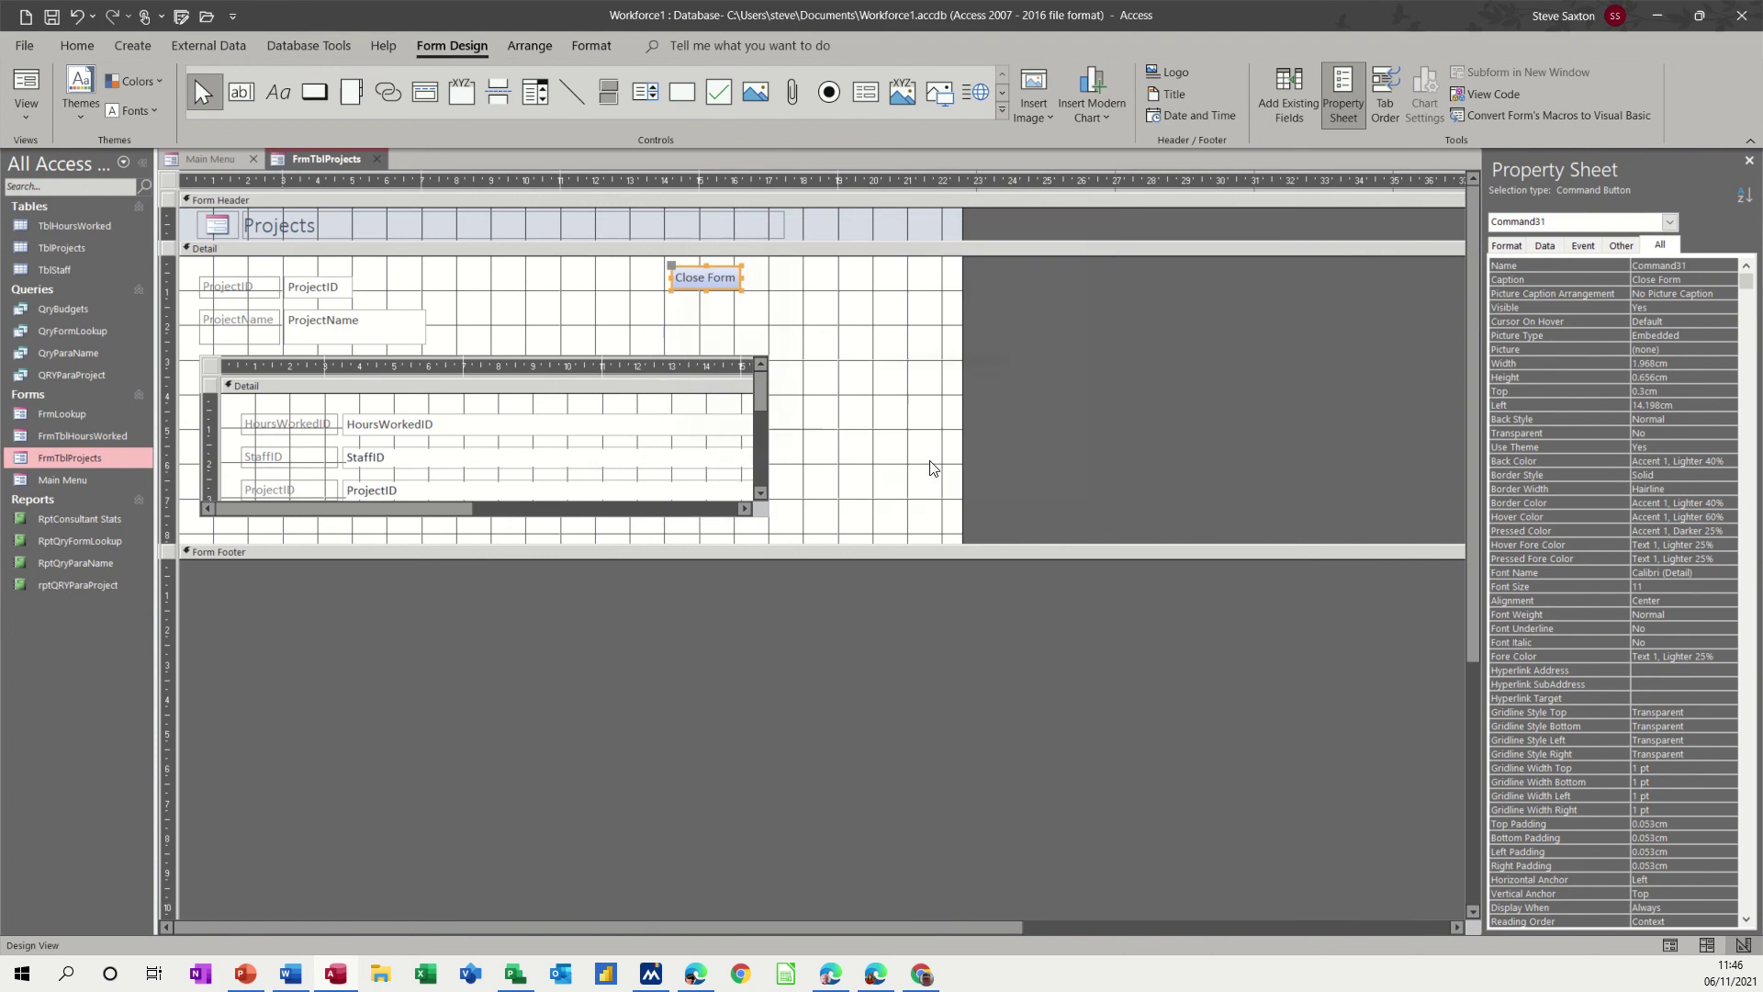
Step: Test Close Form in Form view and save the Projects form design changes
{"action": "left_click", "coordinate": [25, 88]}
{"action": "left_click", "coordinate": [701, 224]}
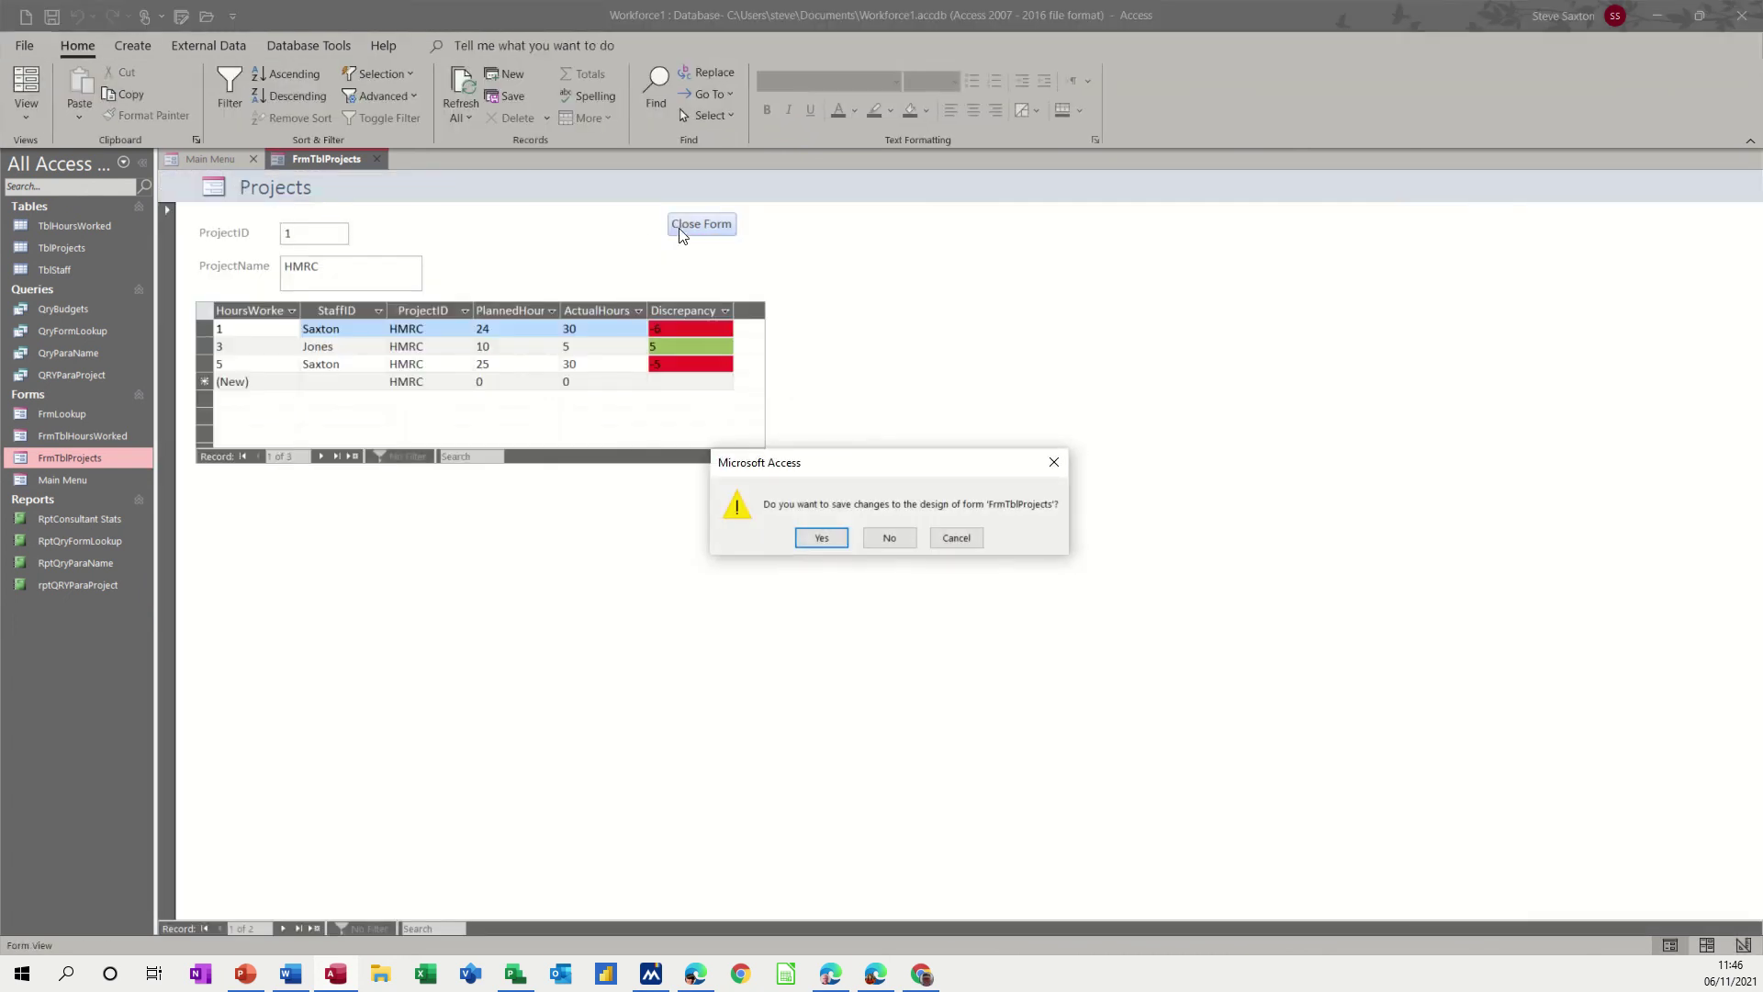
{"action": "left_click", "coordinate": [822, 539]}
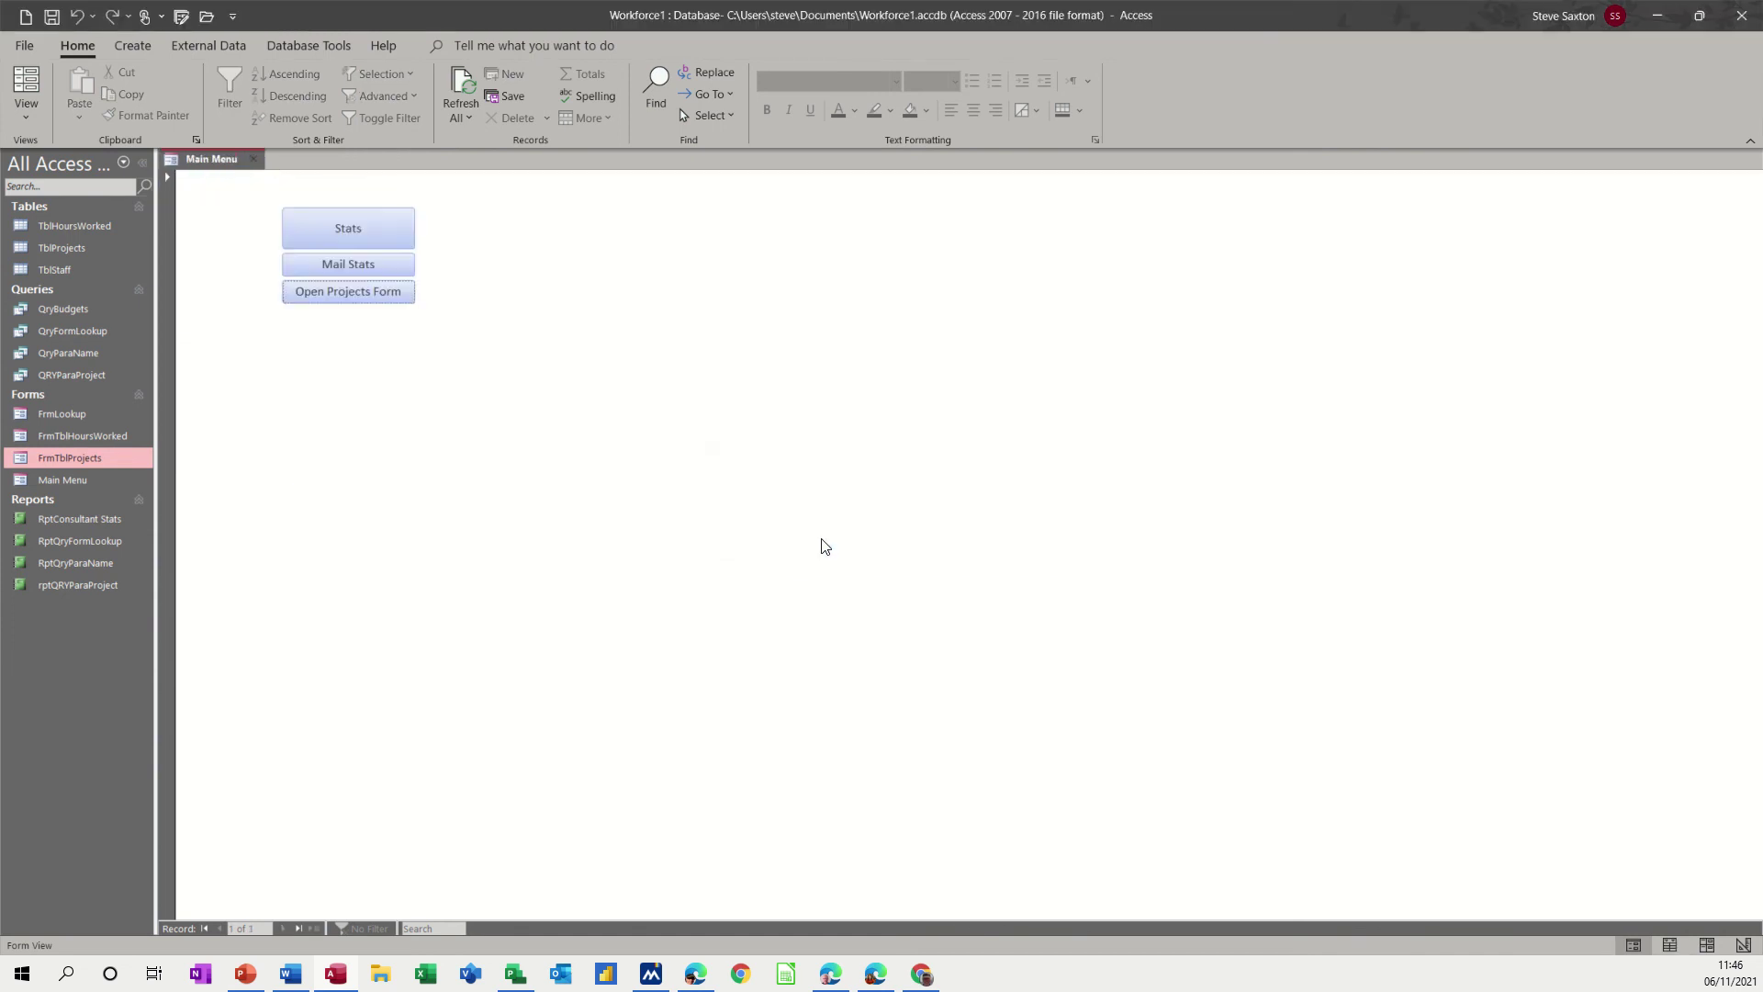
Step: Reopen the Projects form from Main Menu twice, closing it each time with Close Form
{"action": "left_click", "coordinate": [332, 292]}
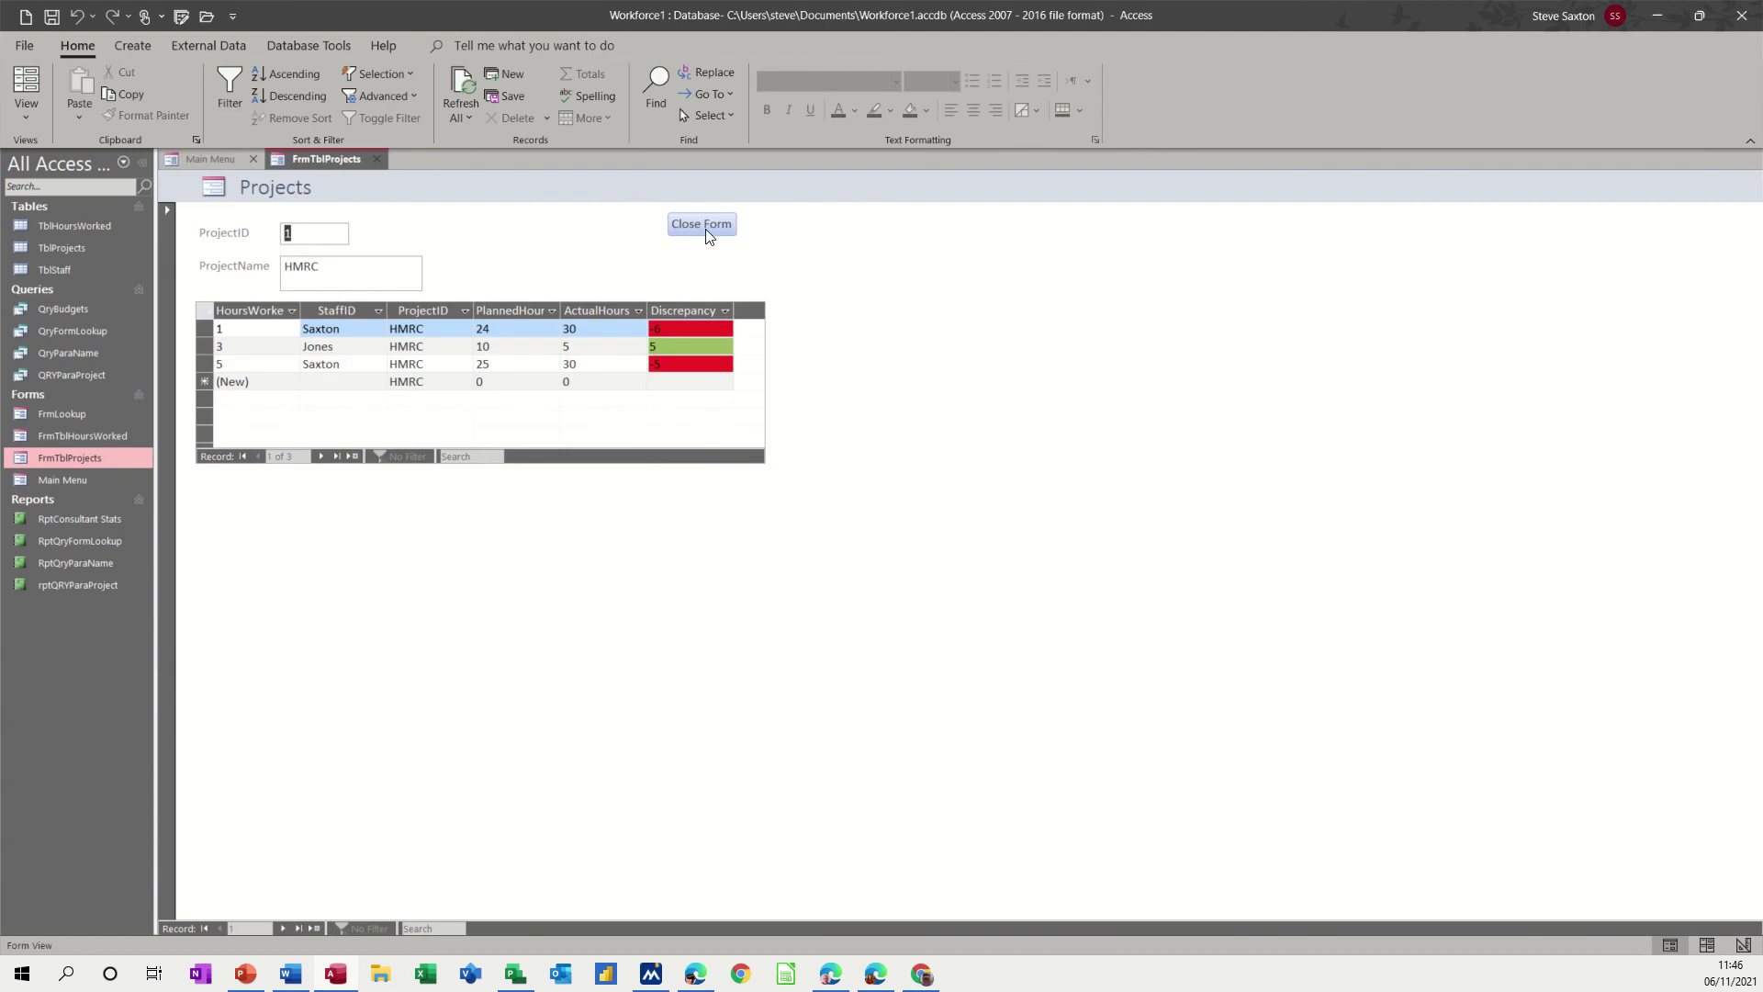
{"action": "left_click", "coordinate": [707, 231]}
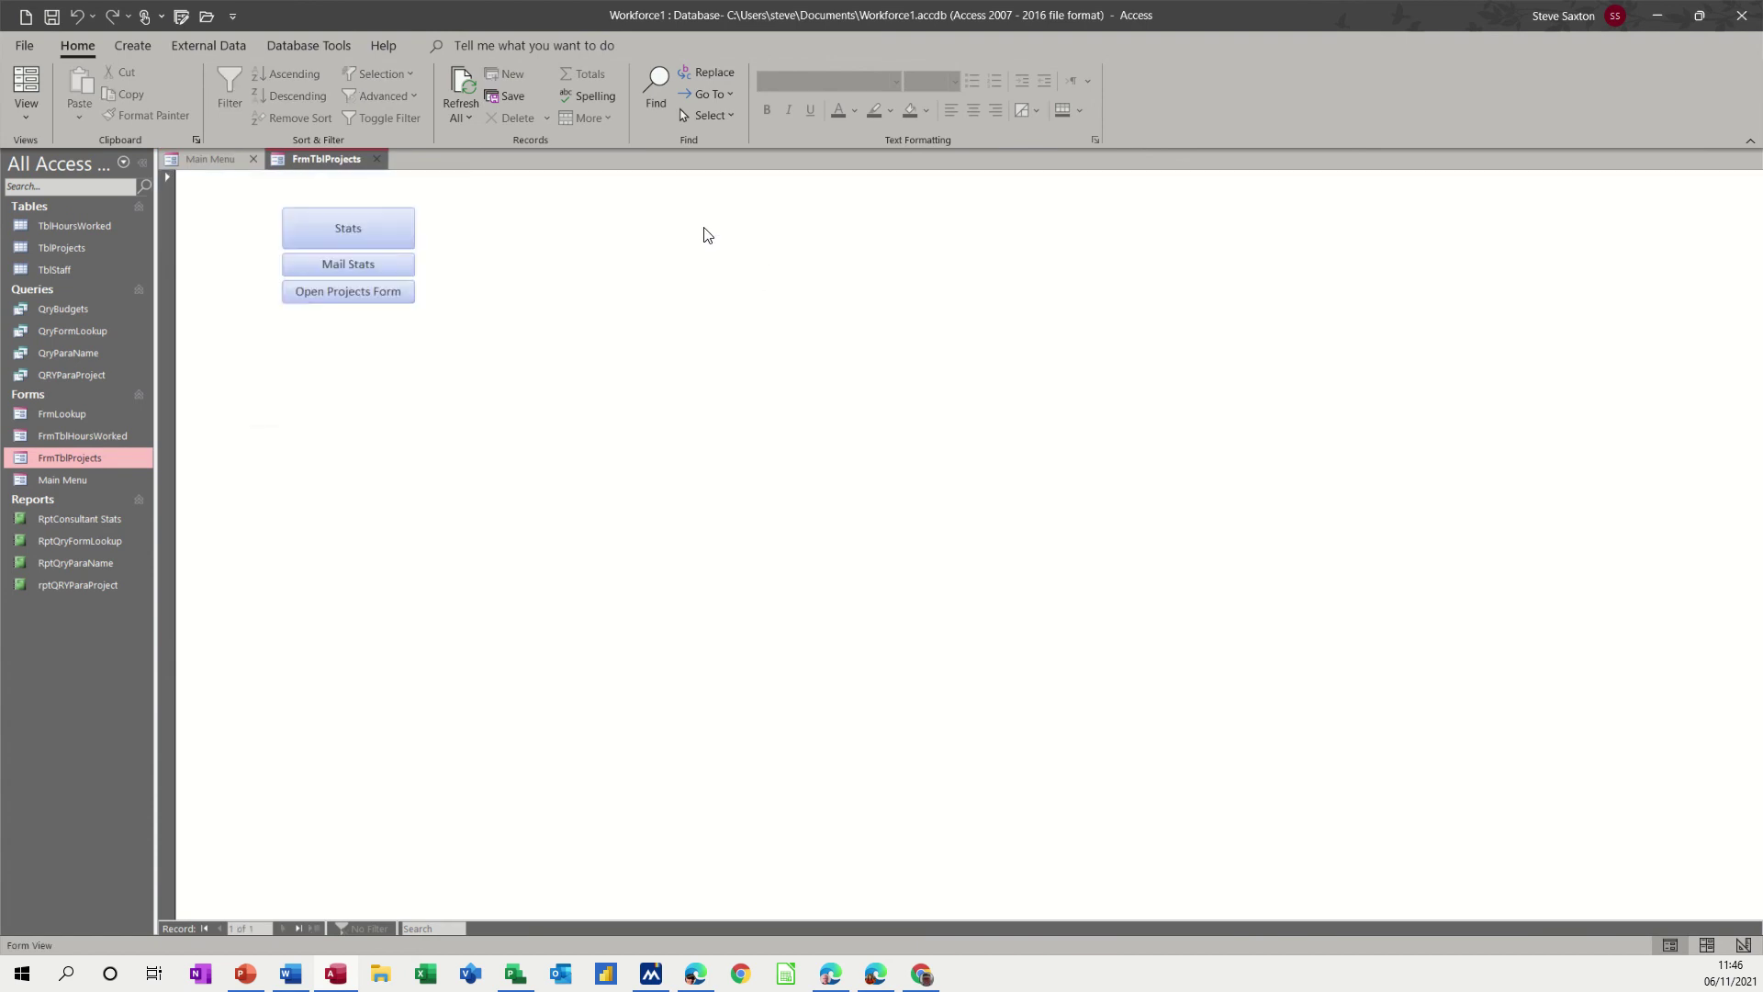
{"action": "left_click", "coordinate": [355, 295]}
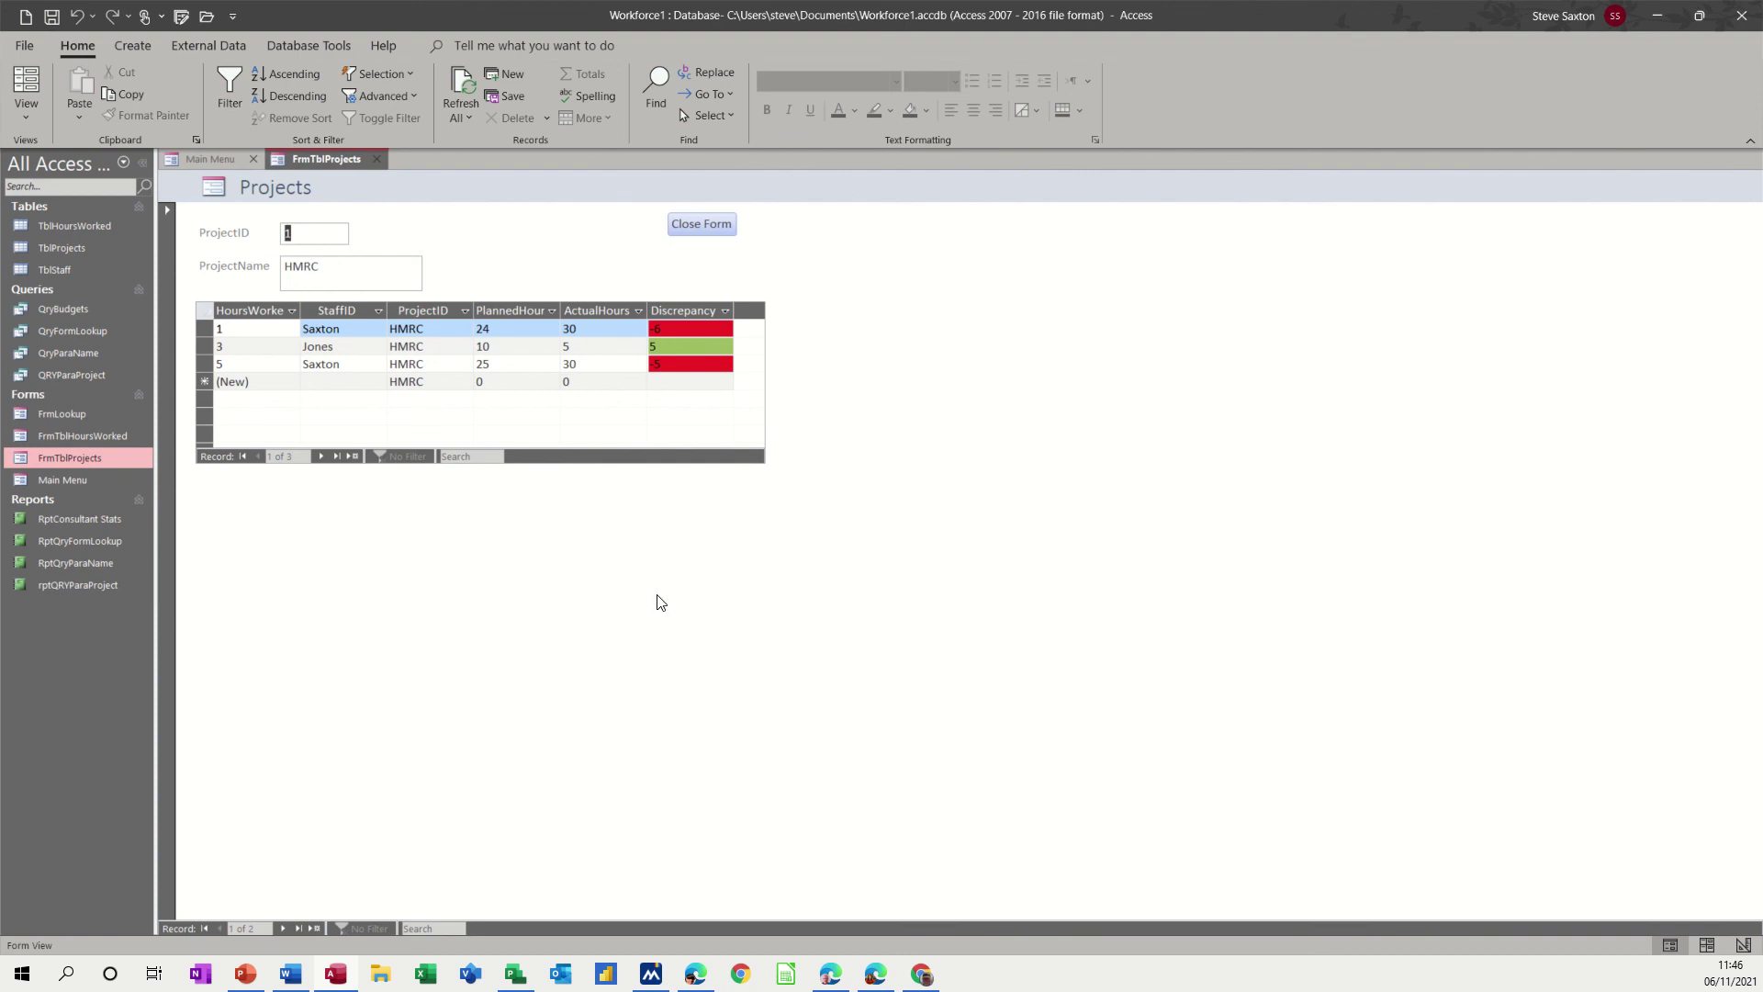
{"action": "left_click", "coordinate": [701, 225]}
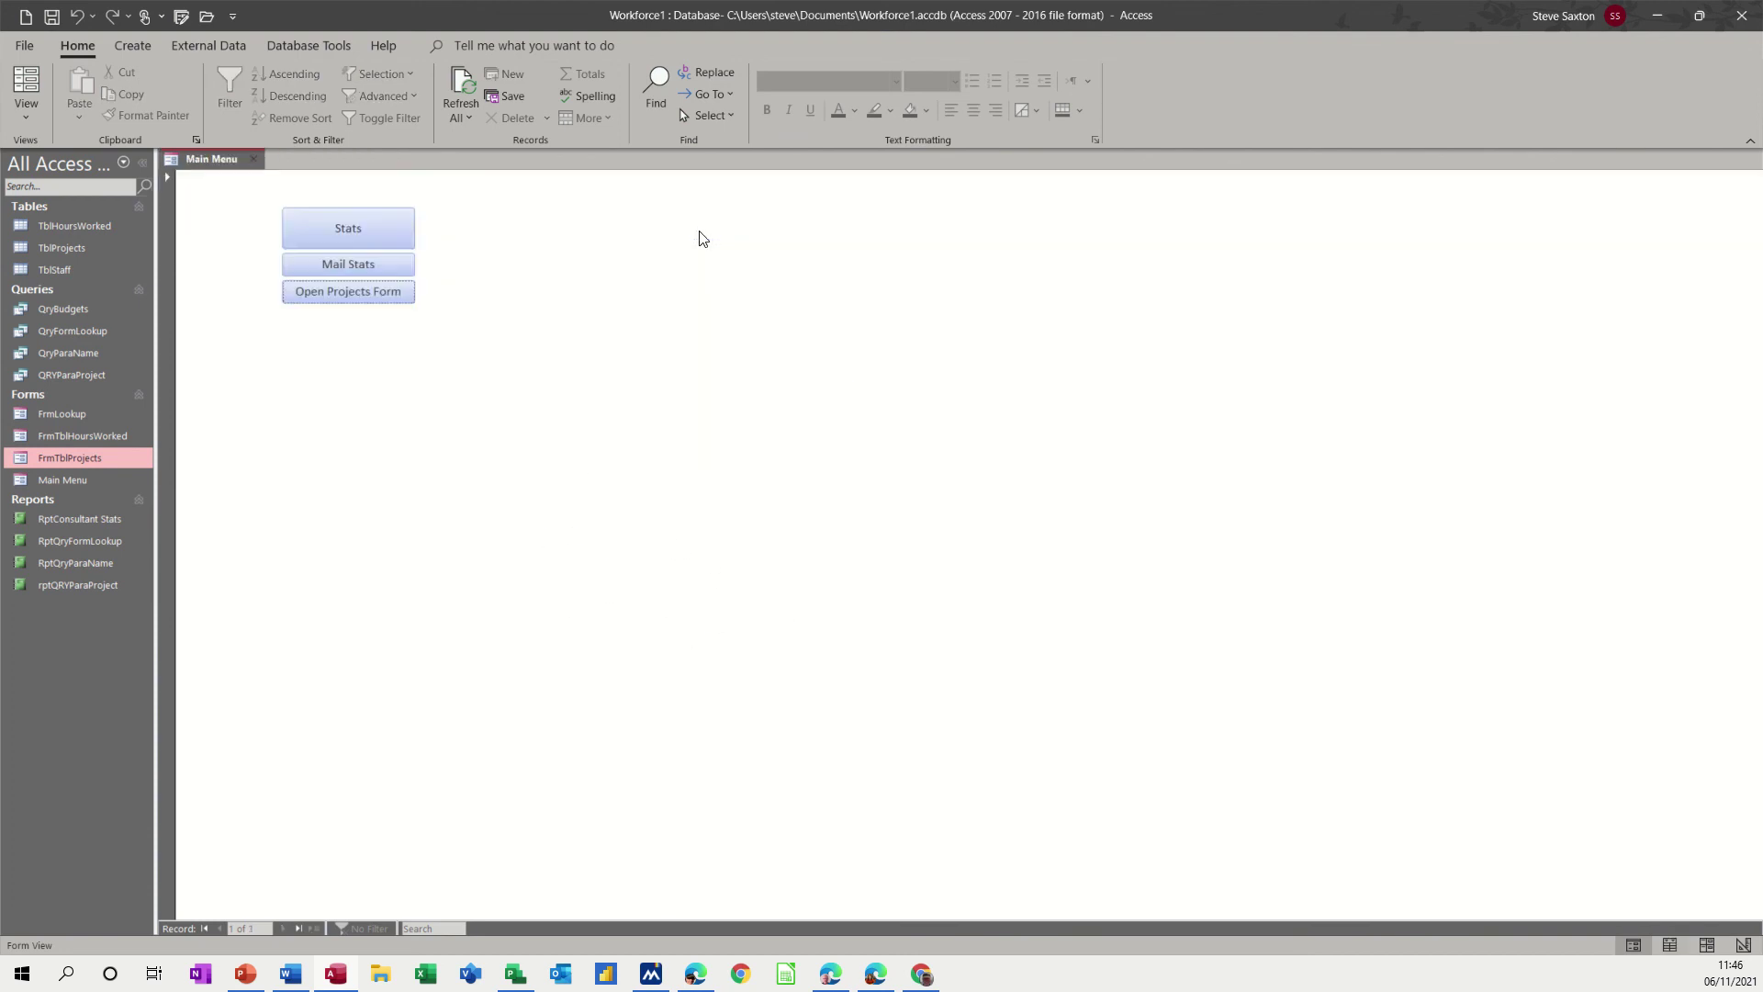
Step: Switch the Main Menu to Design View and draw a new button beside the existing buttons
{"action": "left_click", "coordinate": [25, 107]}
{"action": "left_click", "coordinate": [50, 273]}
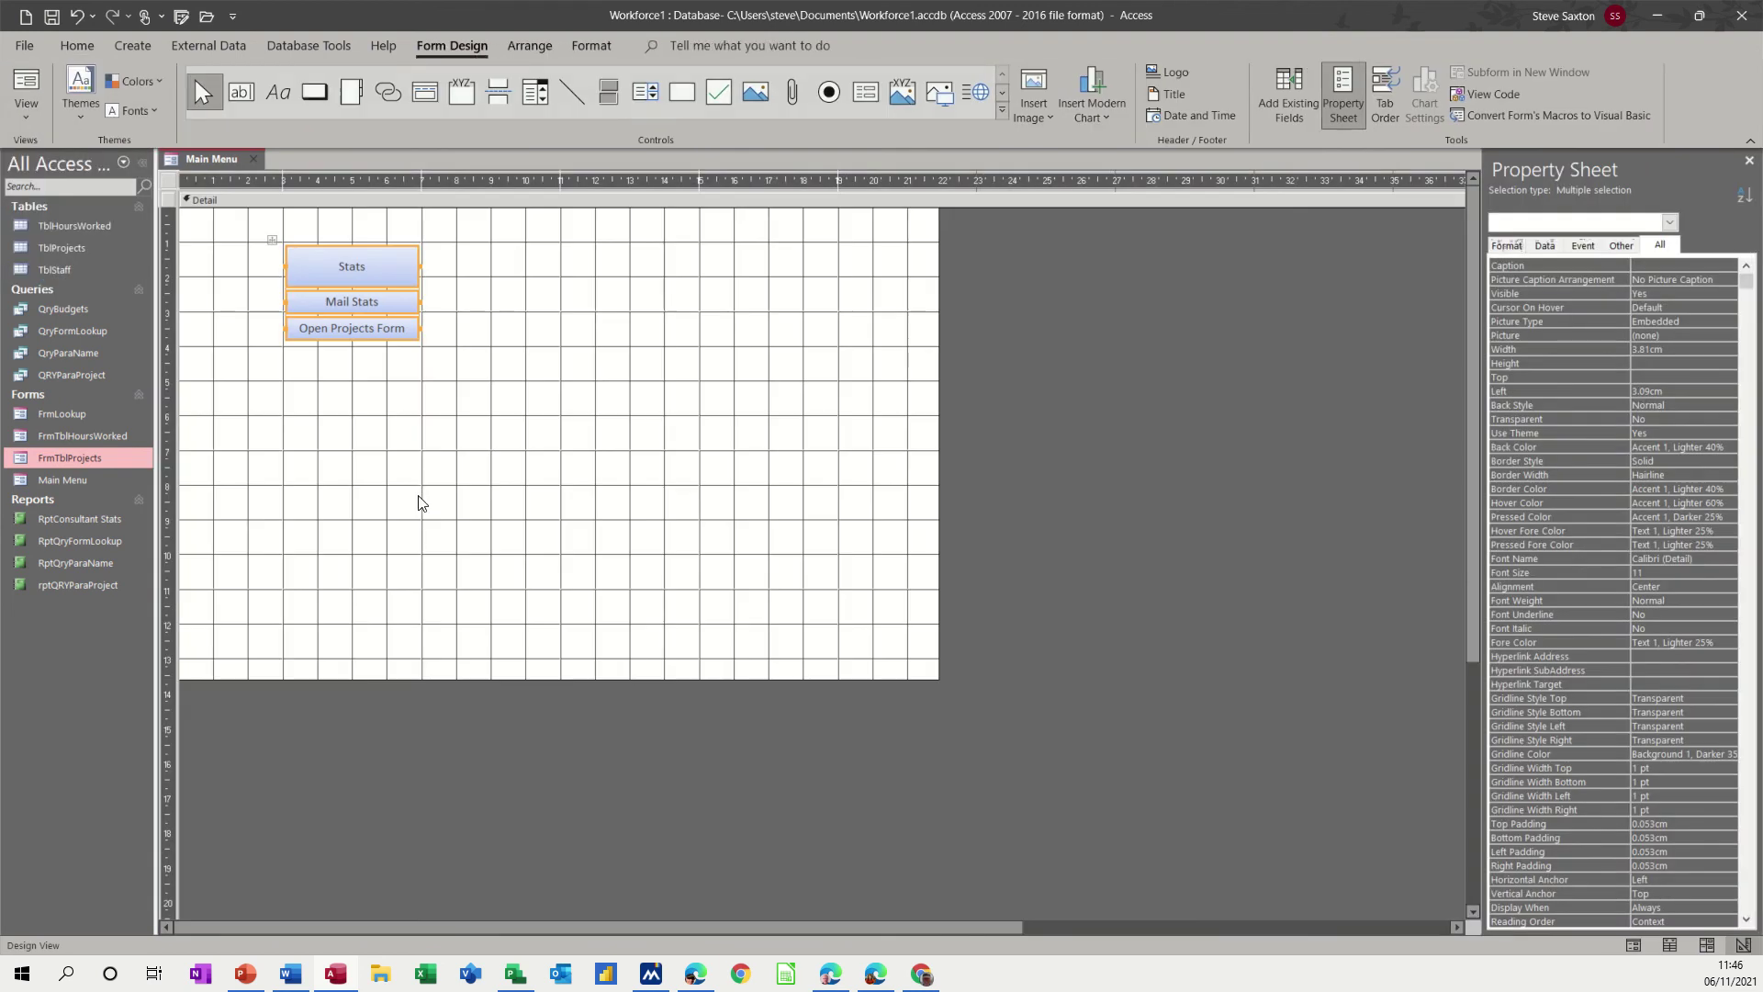
{"action": "left_click", "coordinate": [308, 97]}
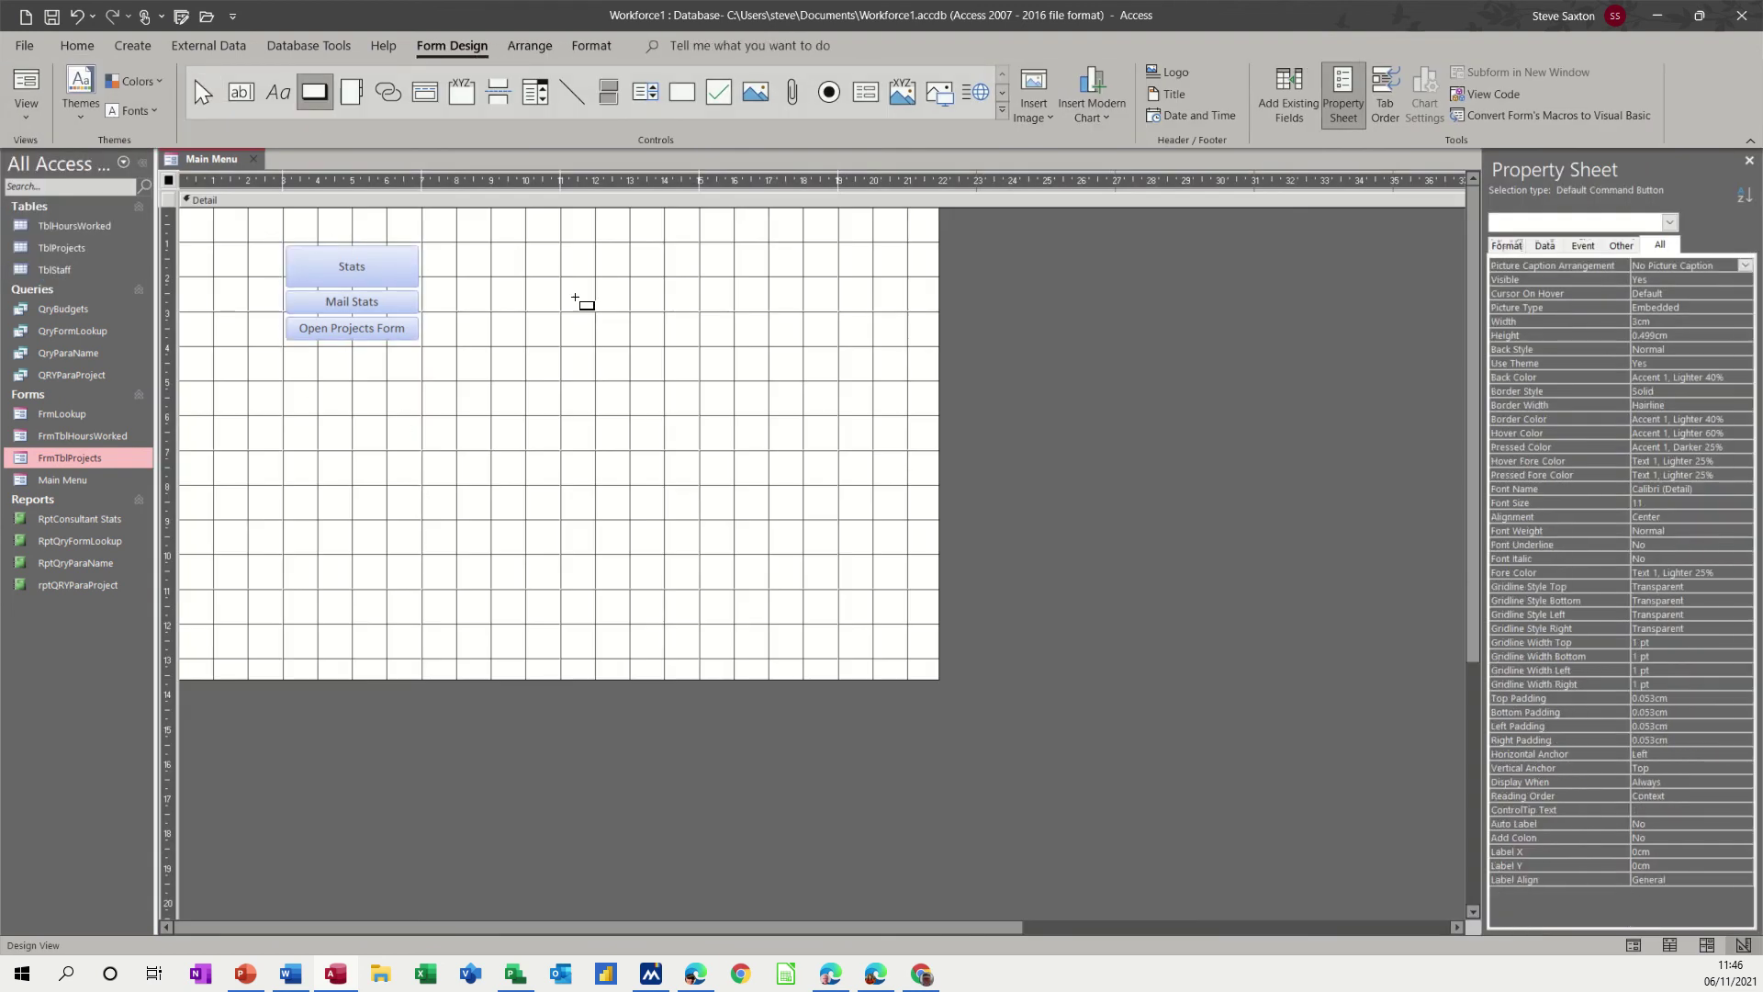
{"action": "left_click_drag", "start_coordinate": [582, 252], "coordinate": [718, 294]}
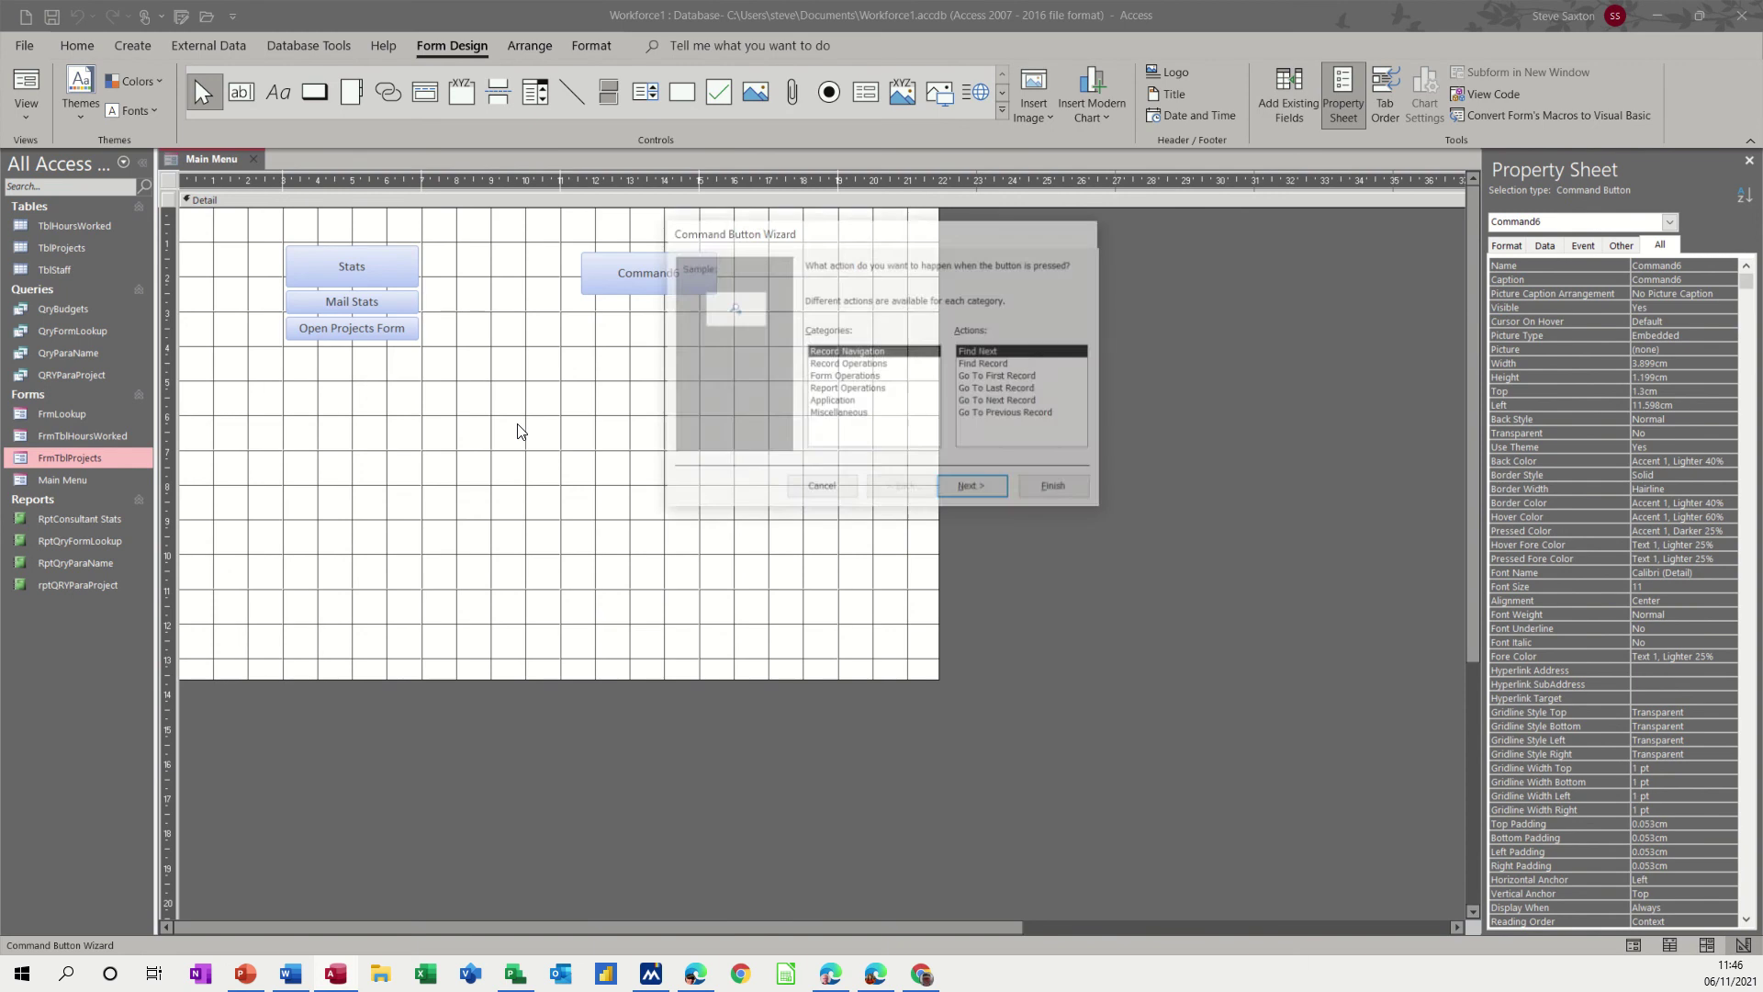
Step: Set the button to run the QryBudgets query, with the text caption 'Run Query Budgets'
{"action": "left_click", "coordinate": [832, 401]}
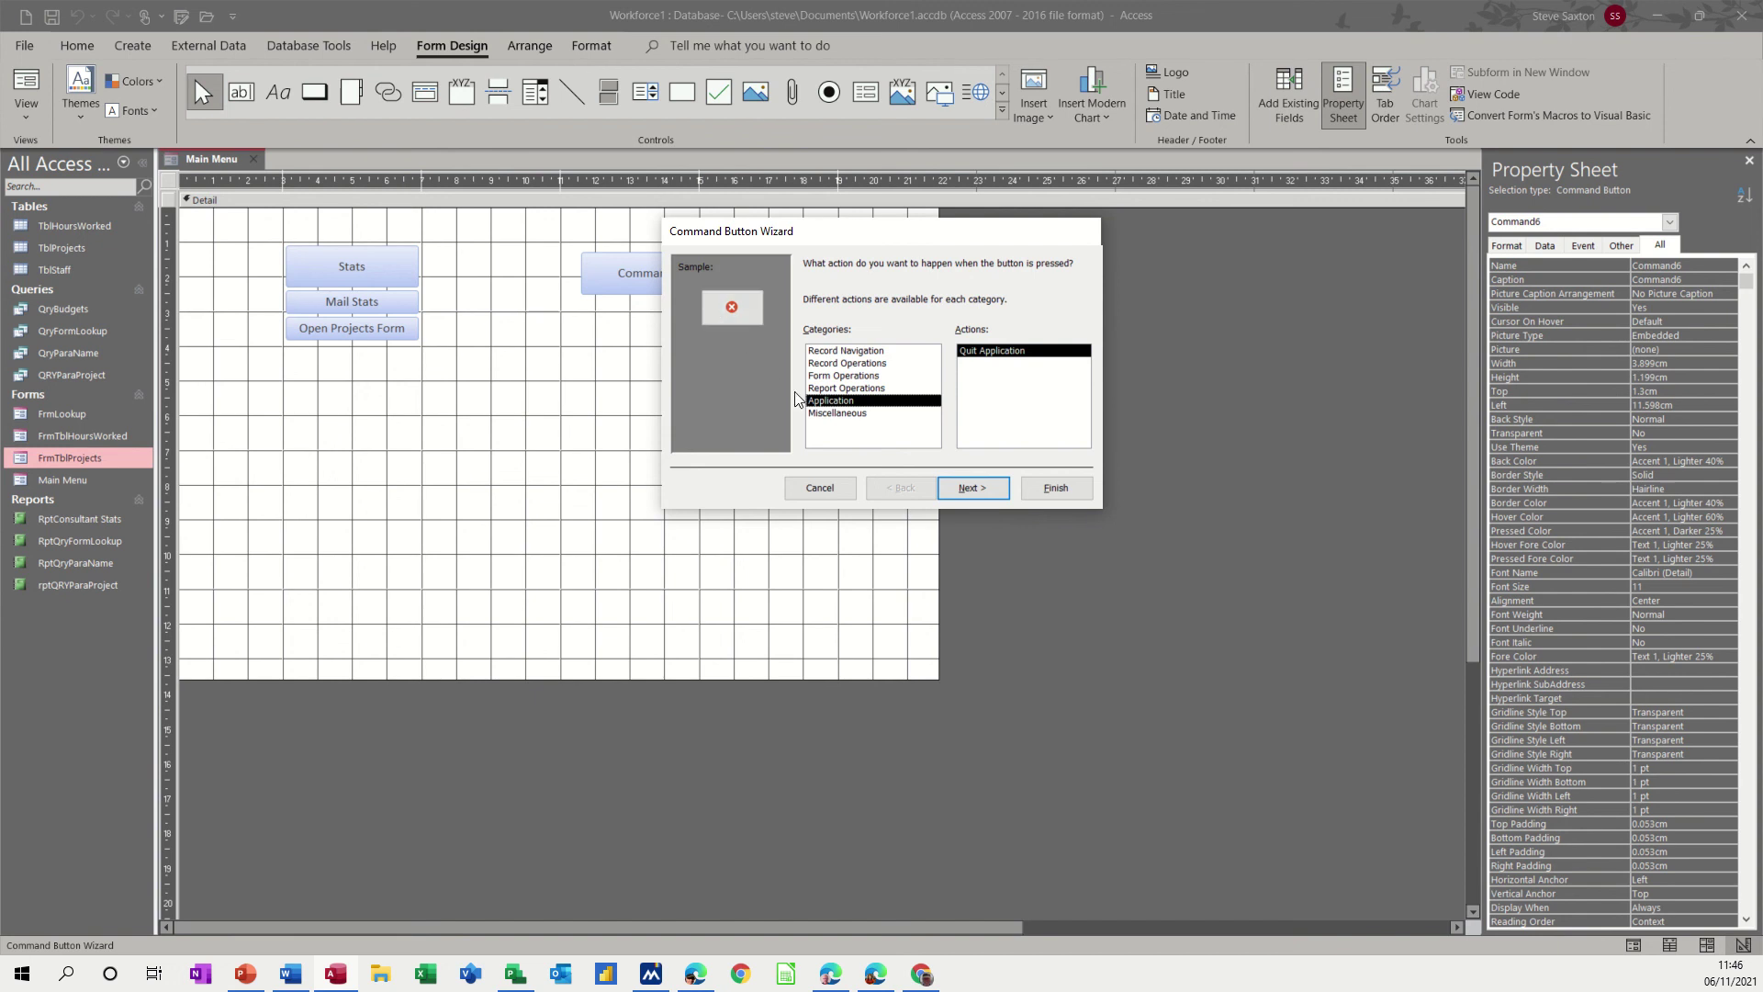
{"action": "left_click", "coordinate": [822, 415]}
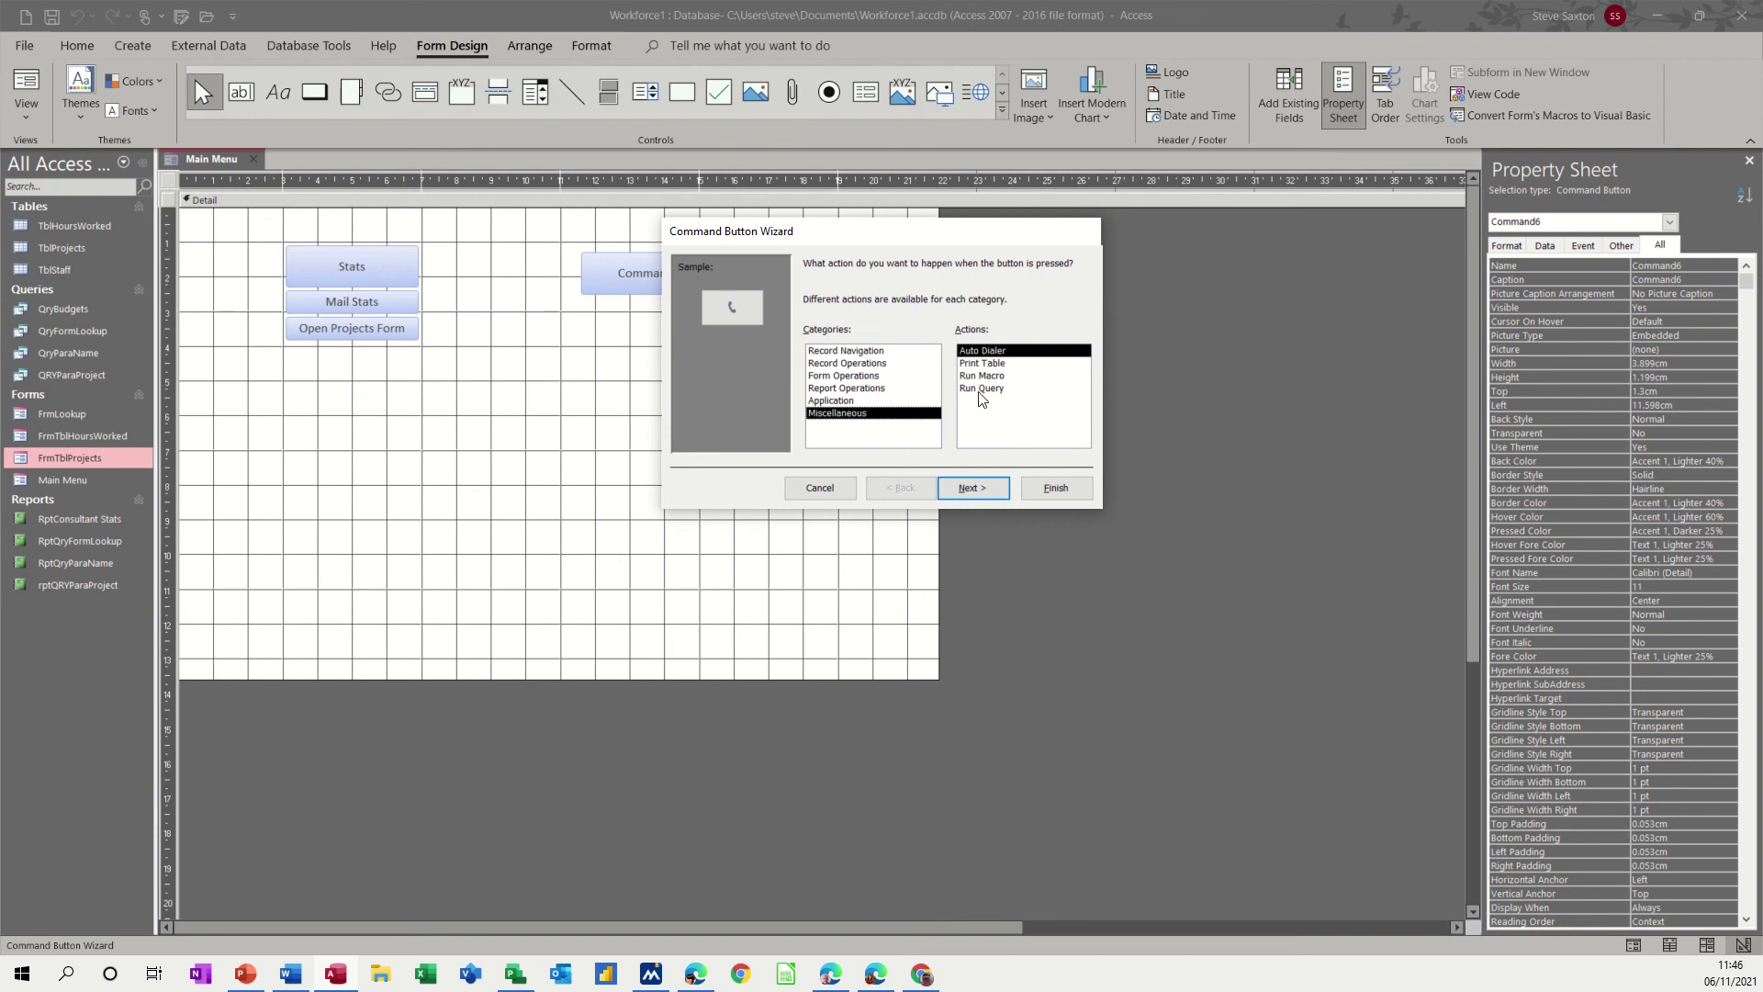
{"action": "left_click", "coordinate": [980, 390]}
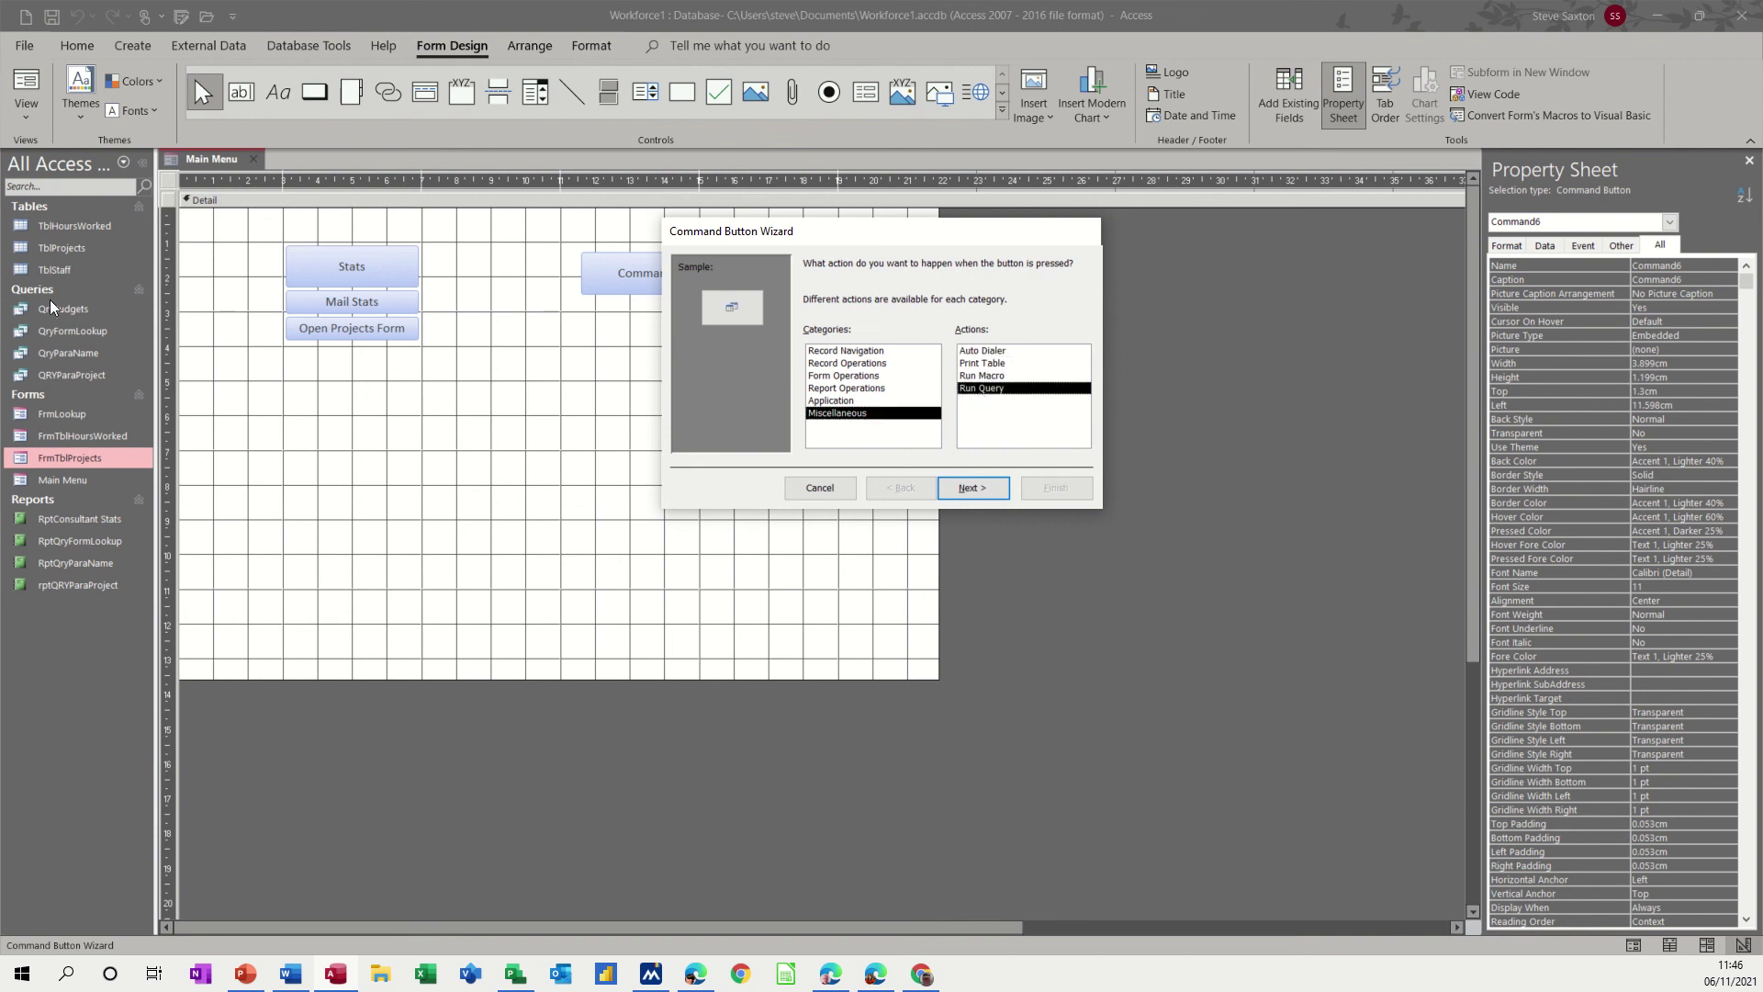
{"action": "left_click", "coordinate": [957, 488]}
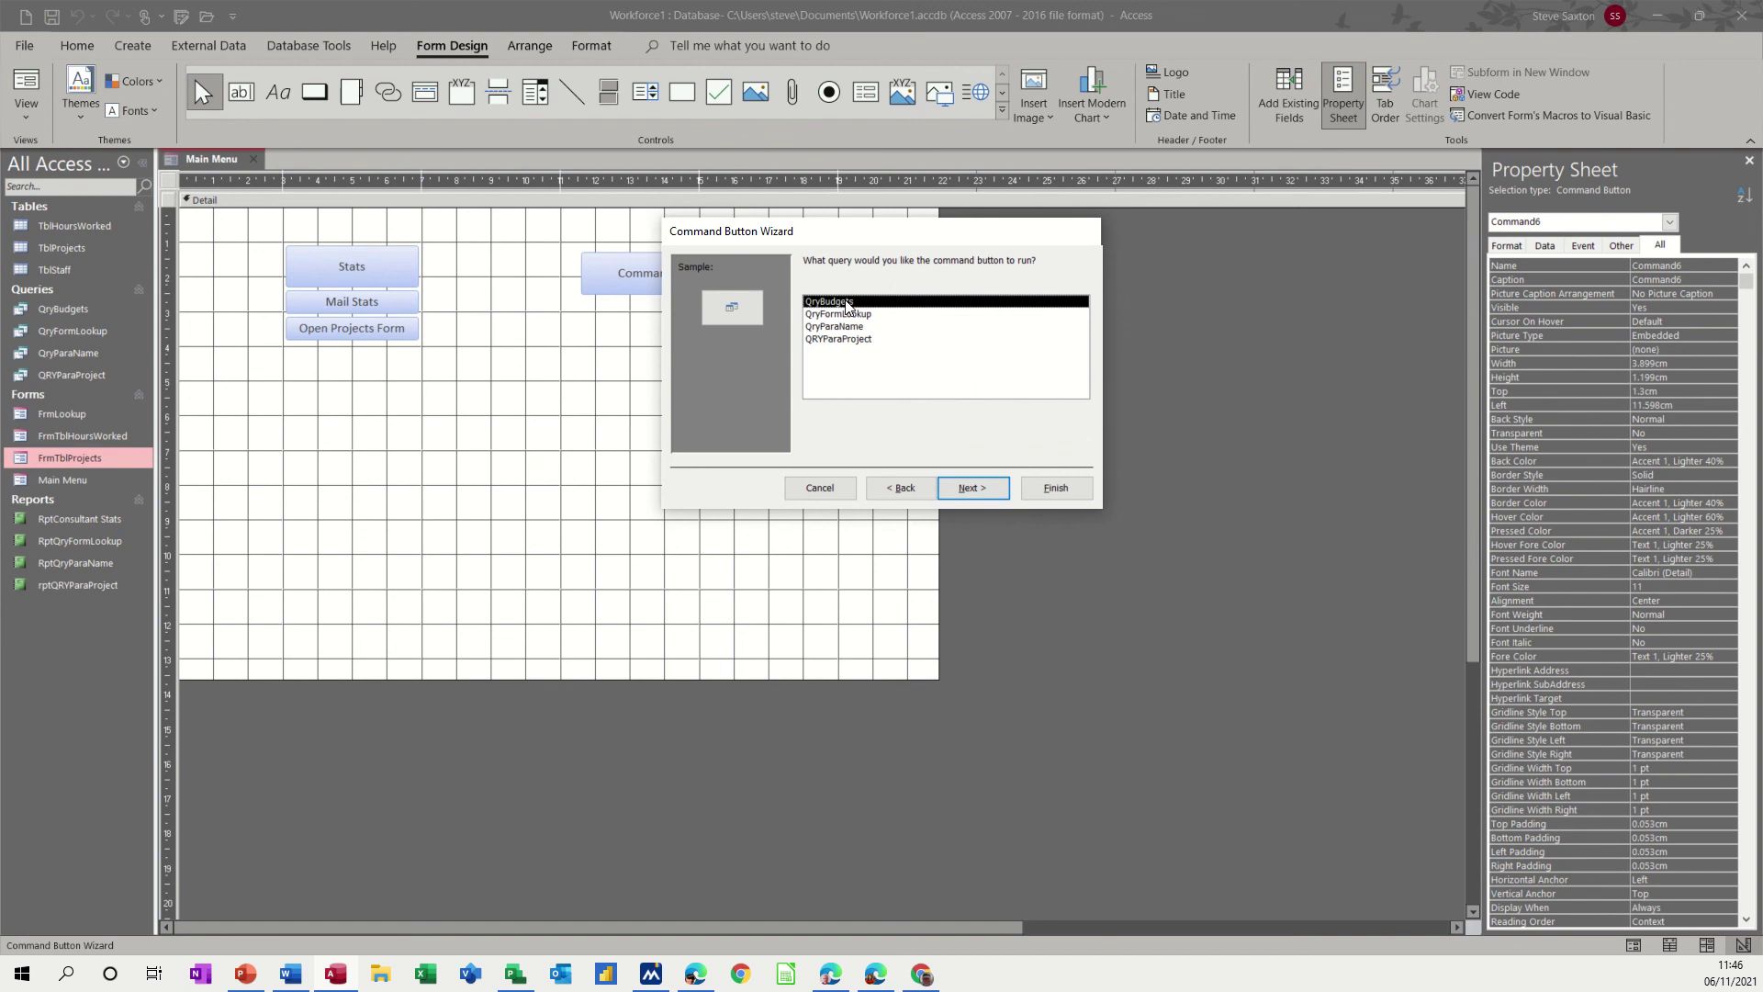
{"action": "left_click", "coordinate": [972, 488]}
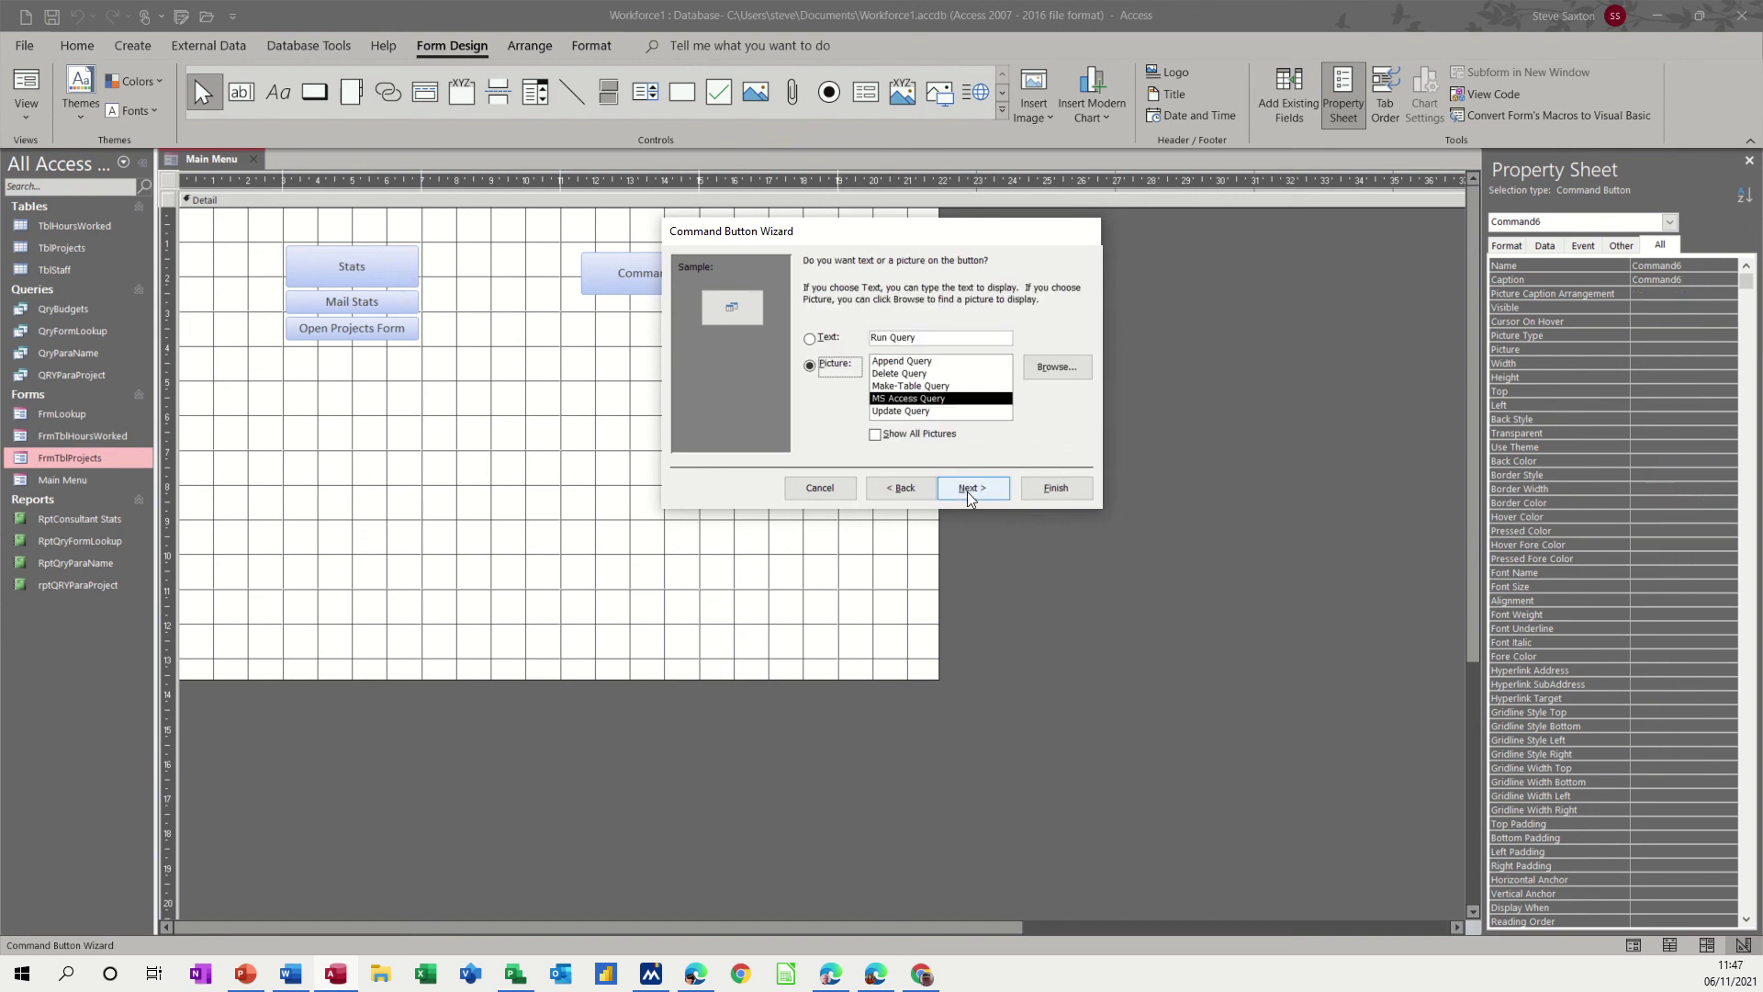
{"action": "left_click", "coordinate": [810, 337]}
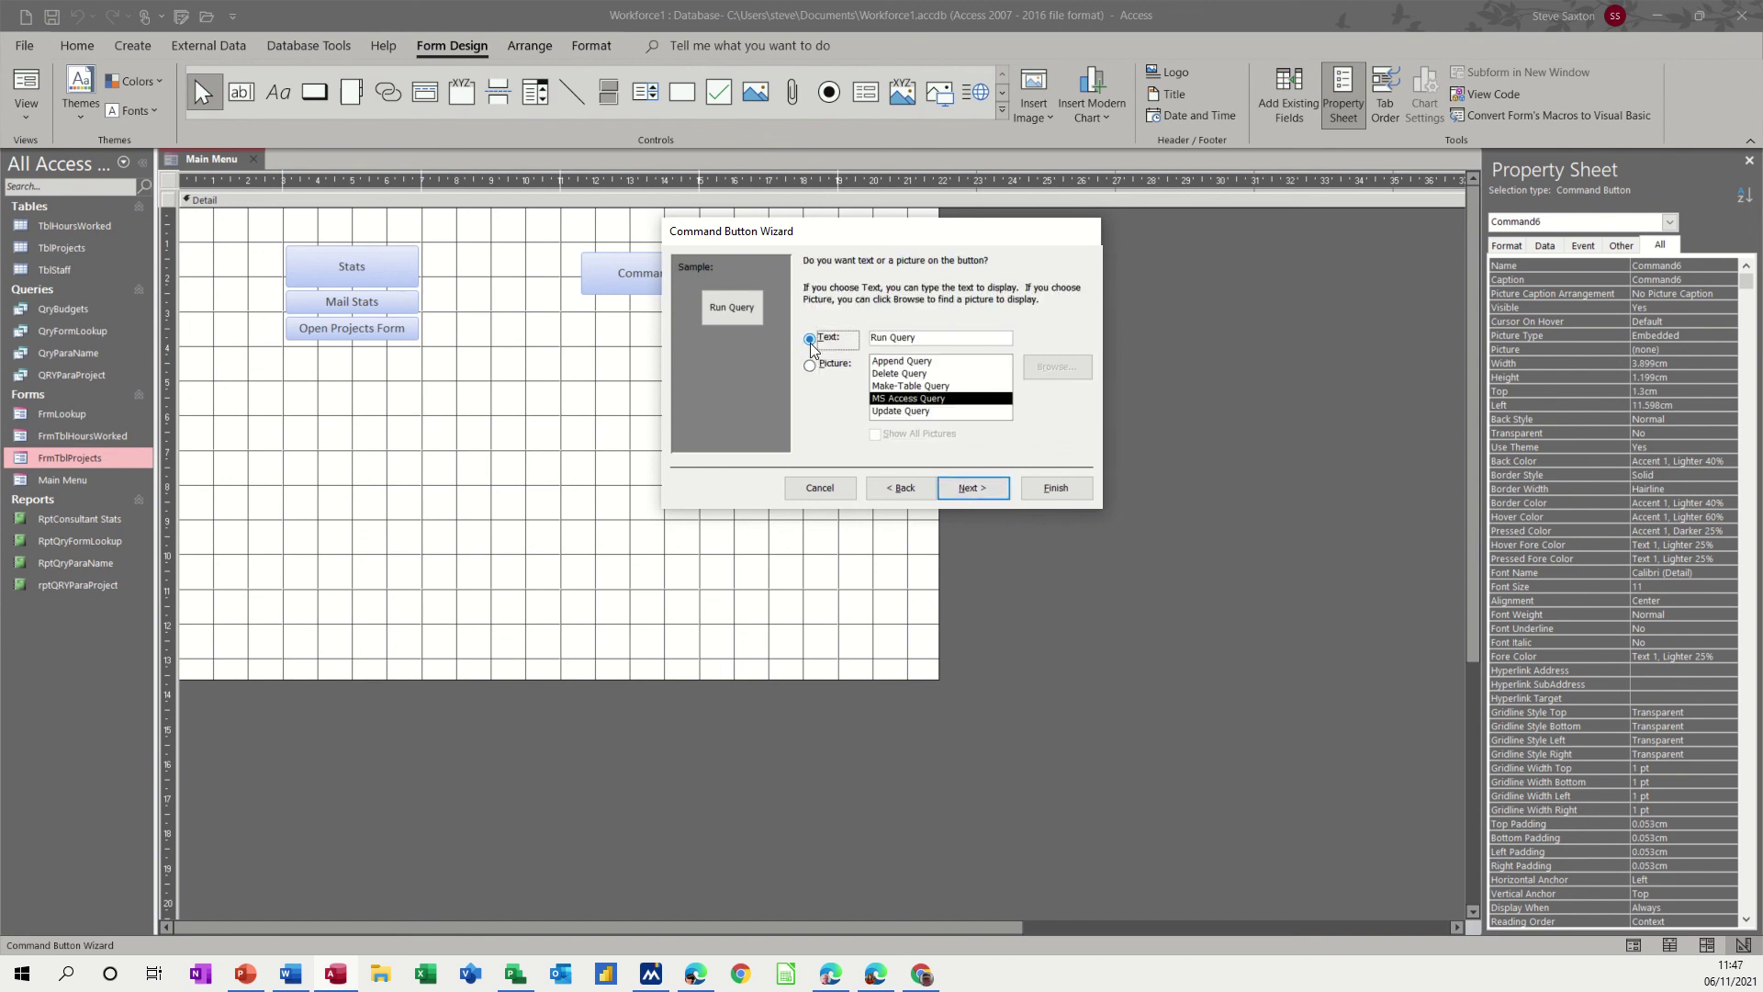
{"action": "left_click", "coordinate": [934, 339]}
{"action": "type", "text": "Budgets"}
{"action": "left_click", "coordinate": [970, 493]}
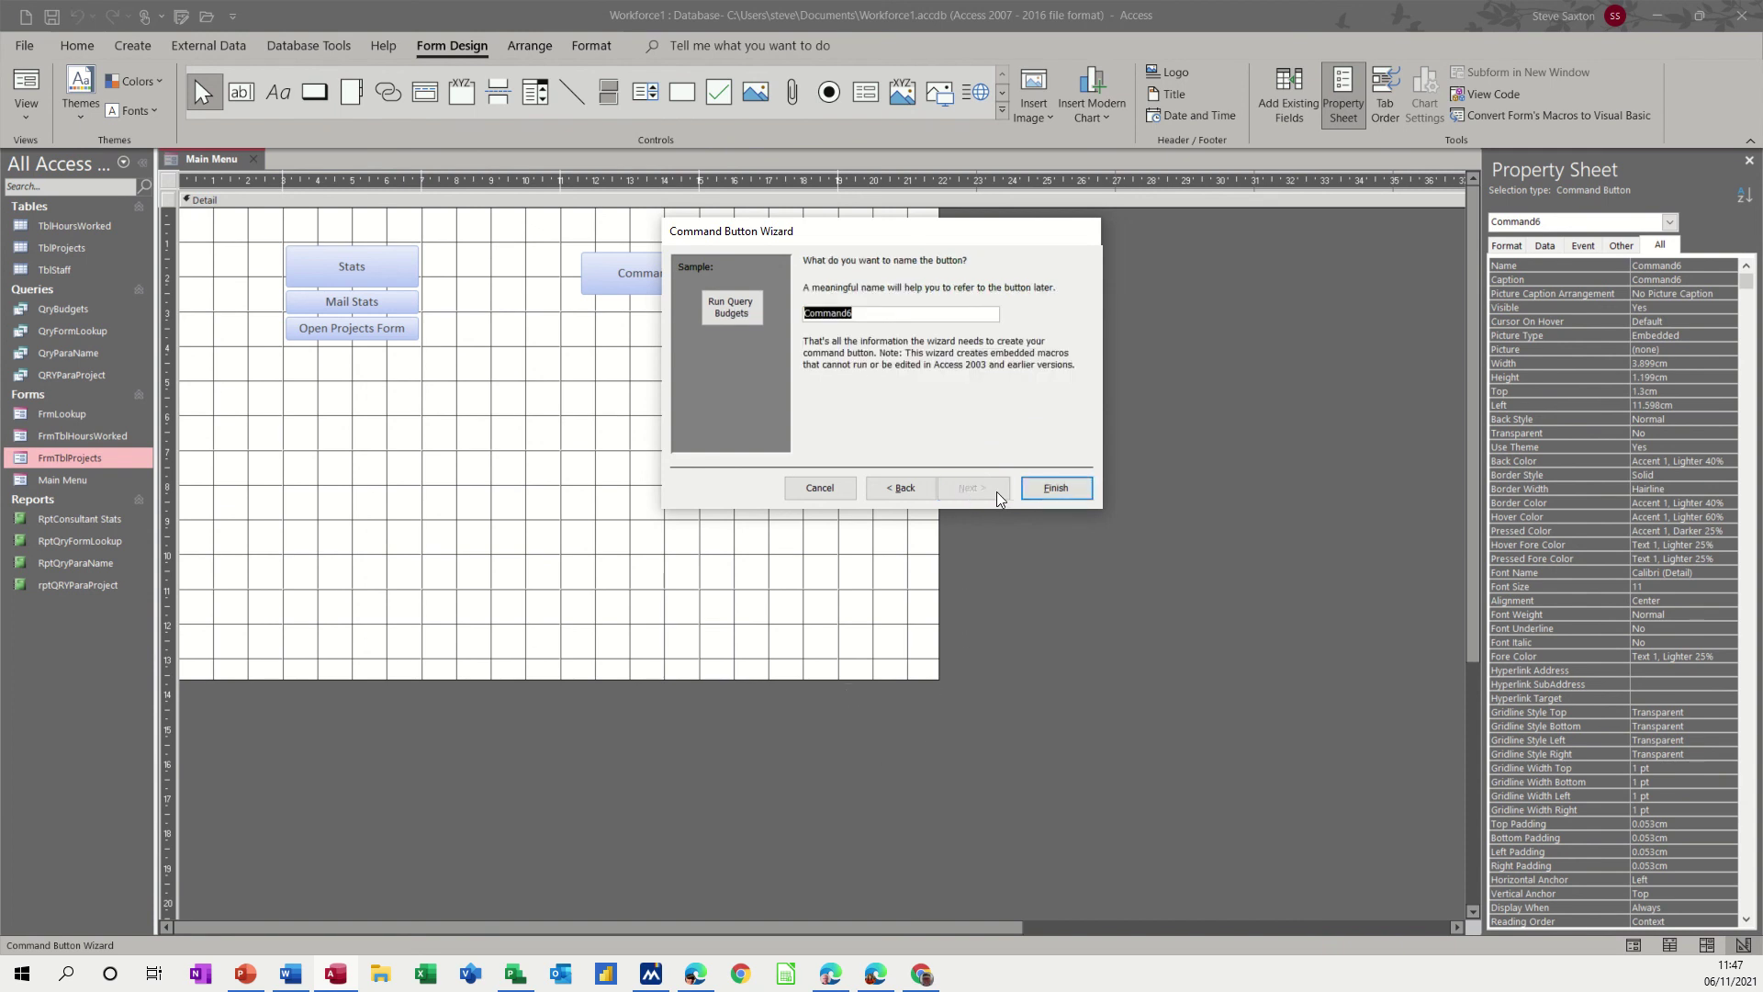
{"action": "left_click", "coordinate": [1040, 485]}
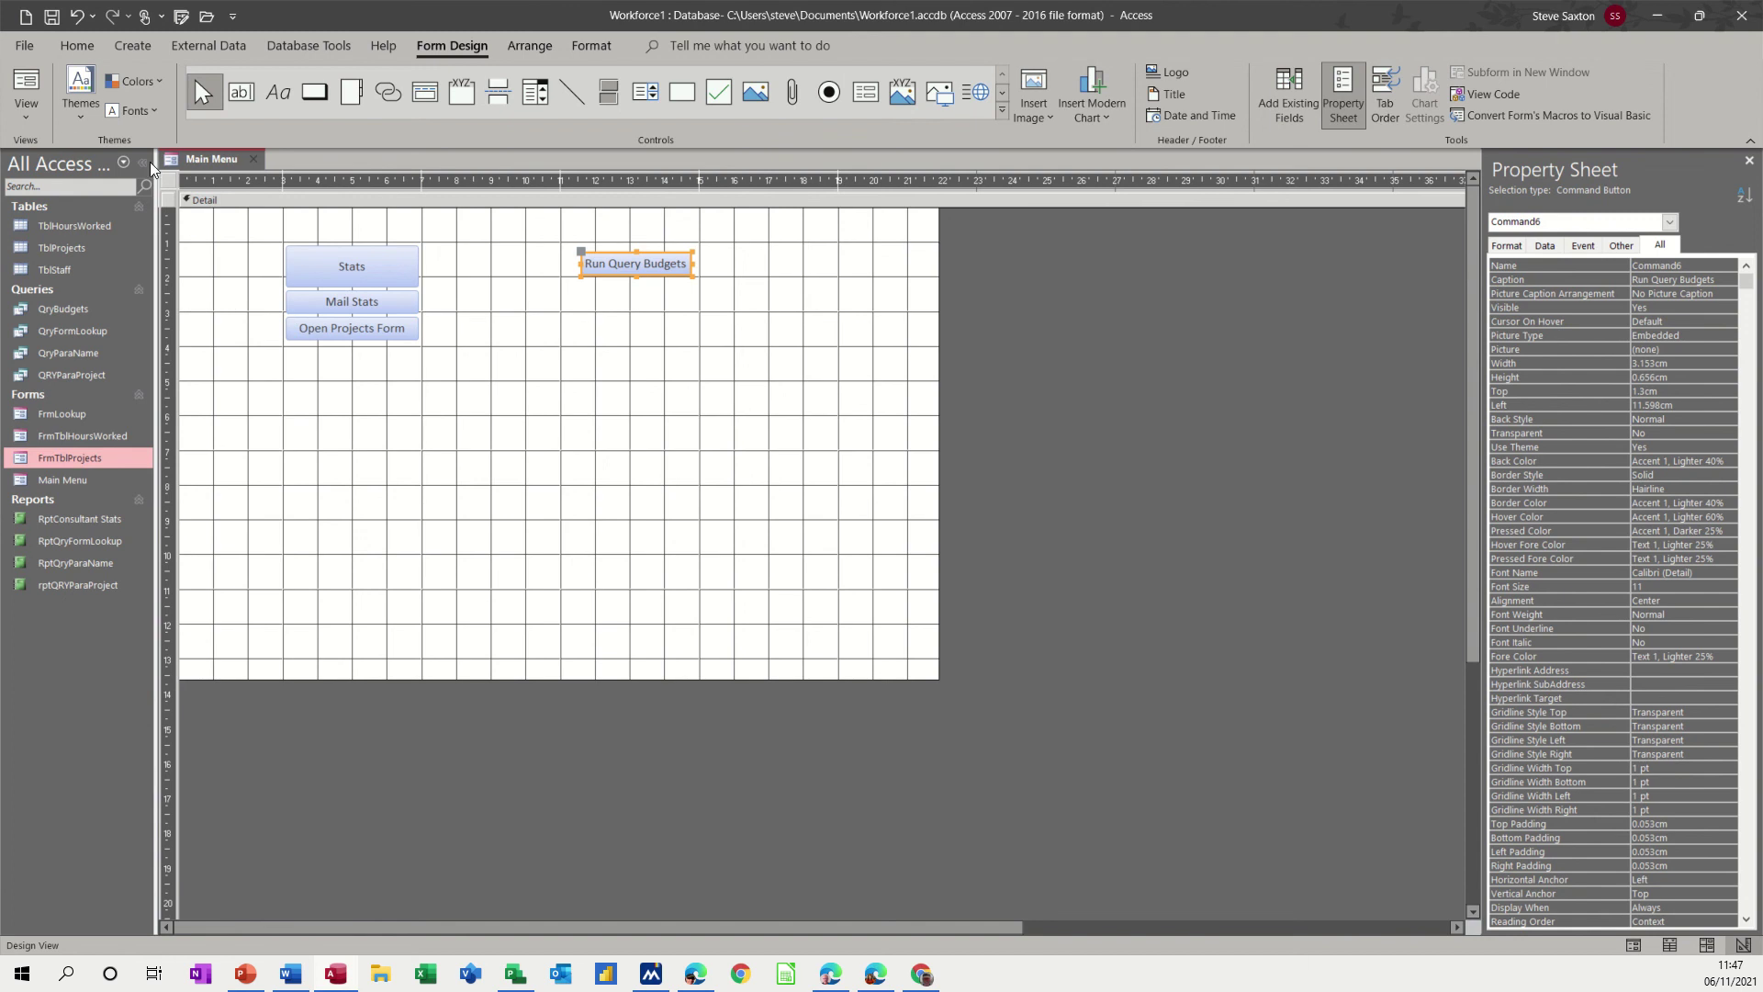
Step: Run Query Budgets twice in Form view, closing QryBudgets each time, then return to Design View
{"action": "left_click", "coordinate": [26, 87]}
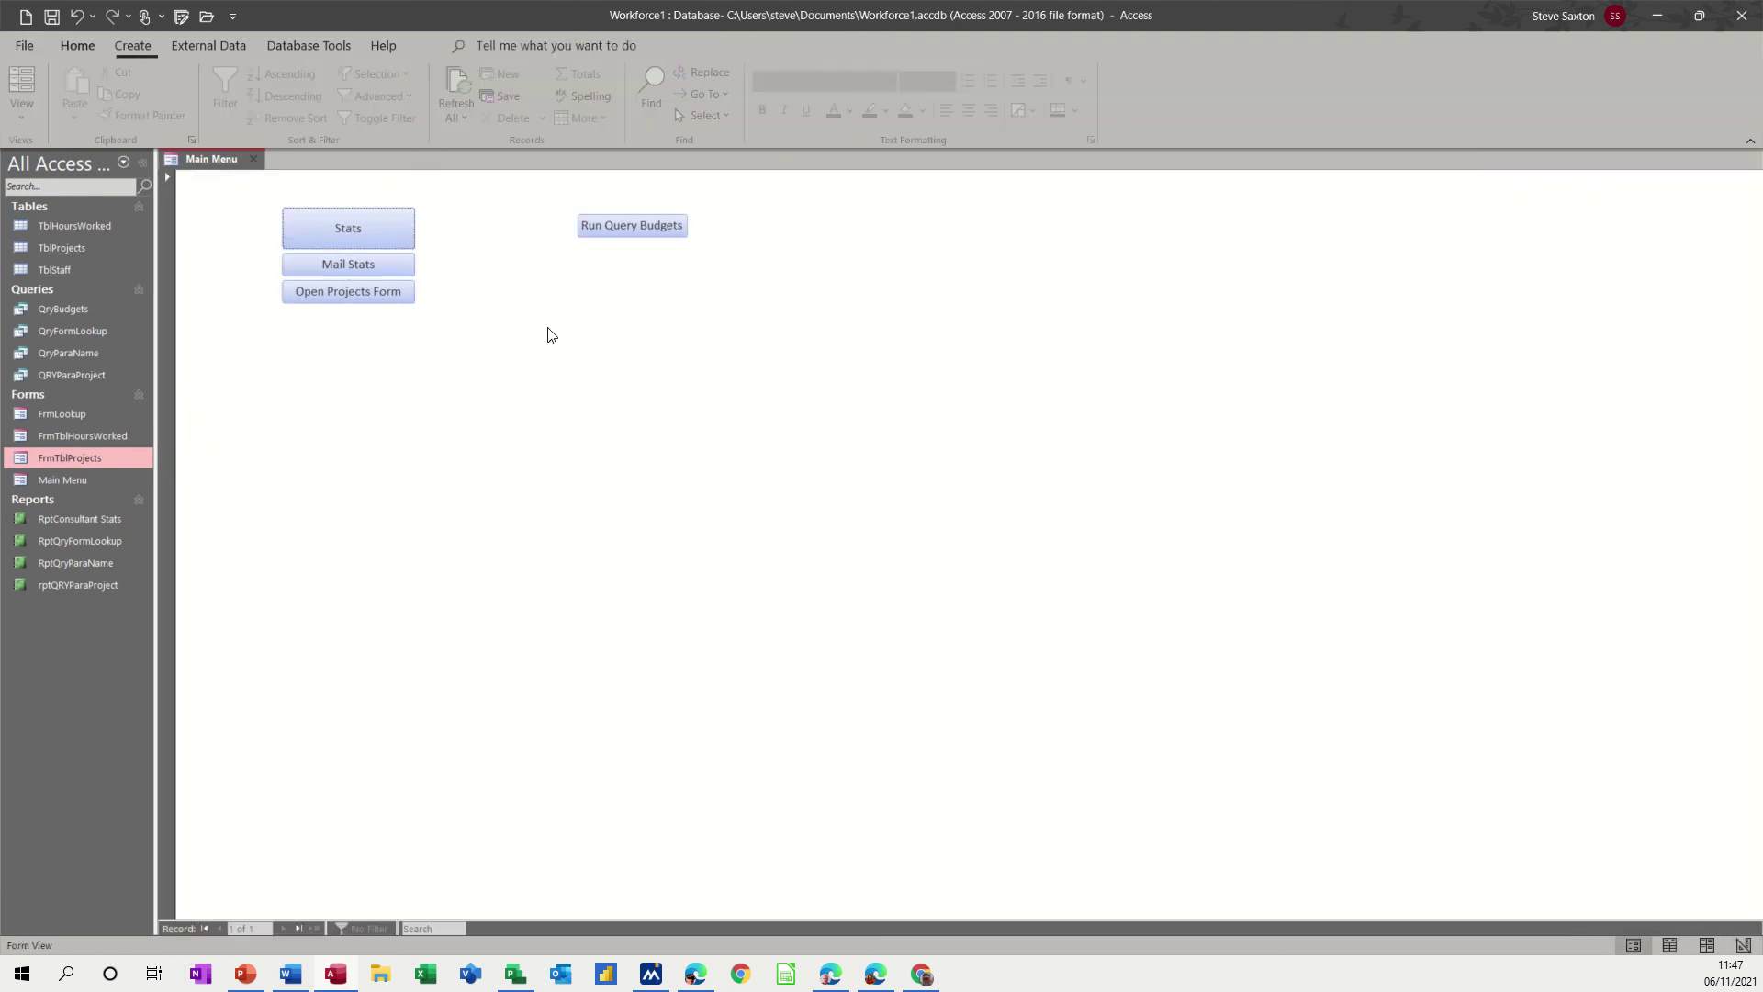
{"action": "left_click", "coordinate": [627, 230]}
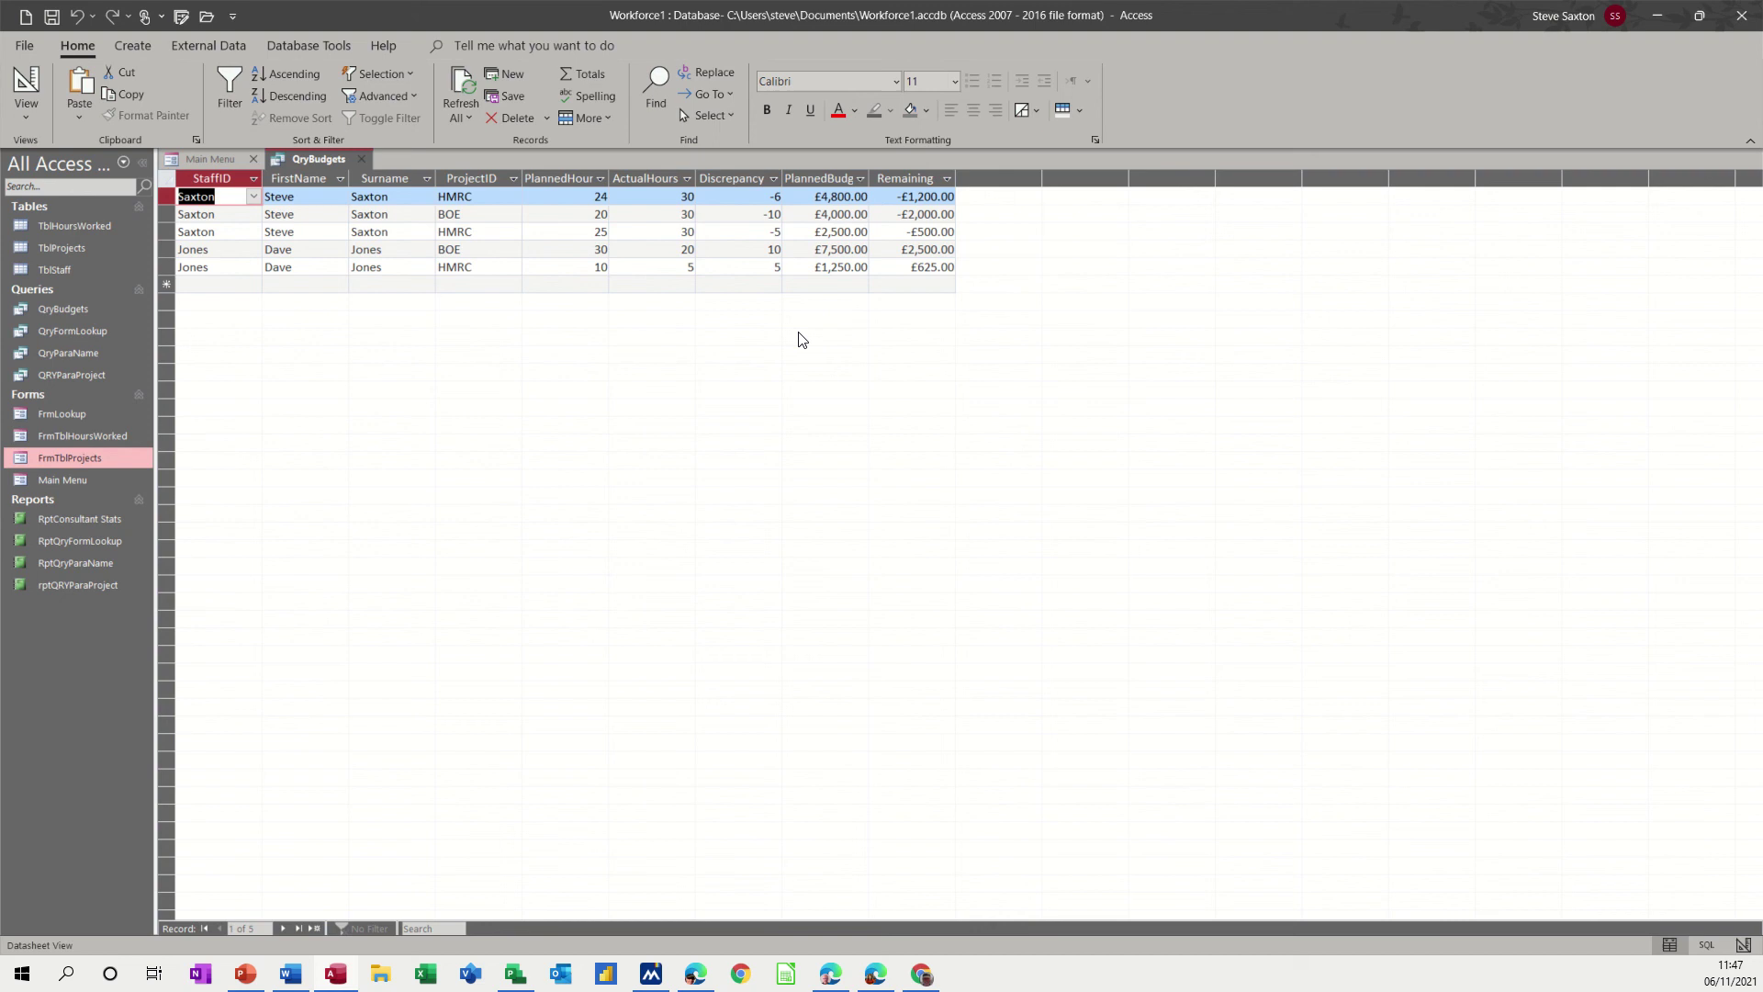
{"action": "left_click", "coordinate": [361, 159]}
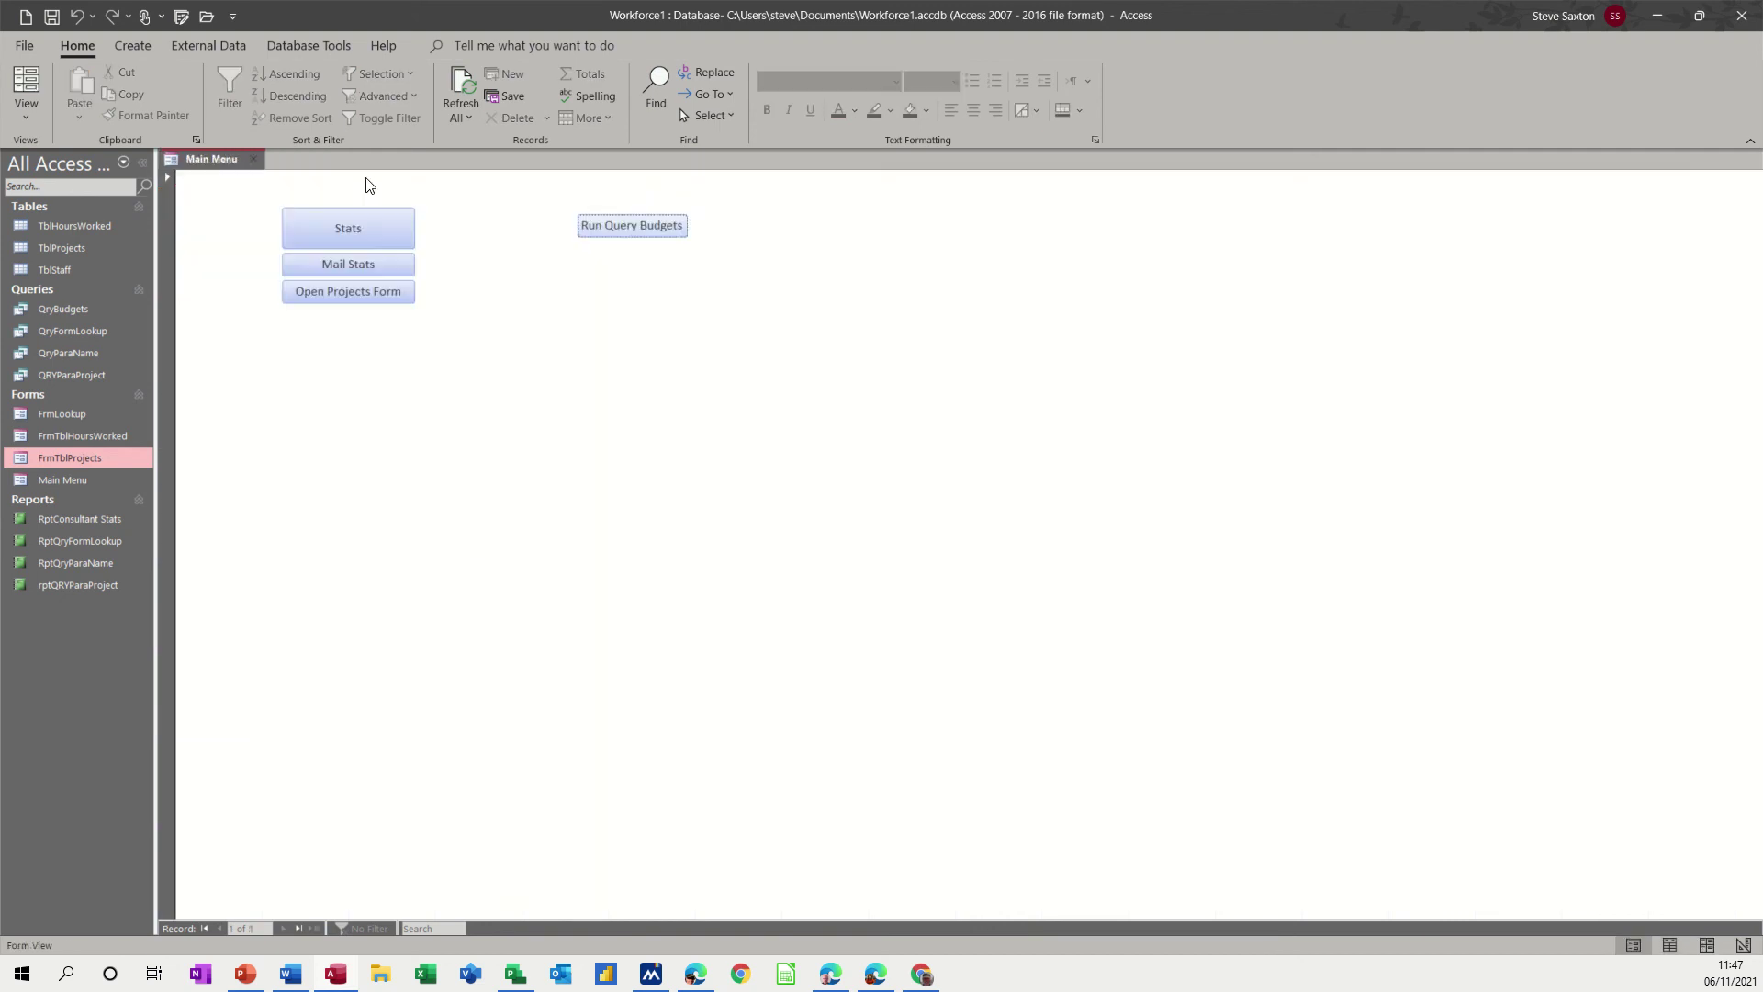
{"action": "left_click", "coordinate": [631, 226]}
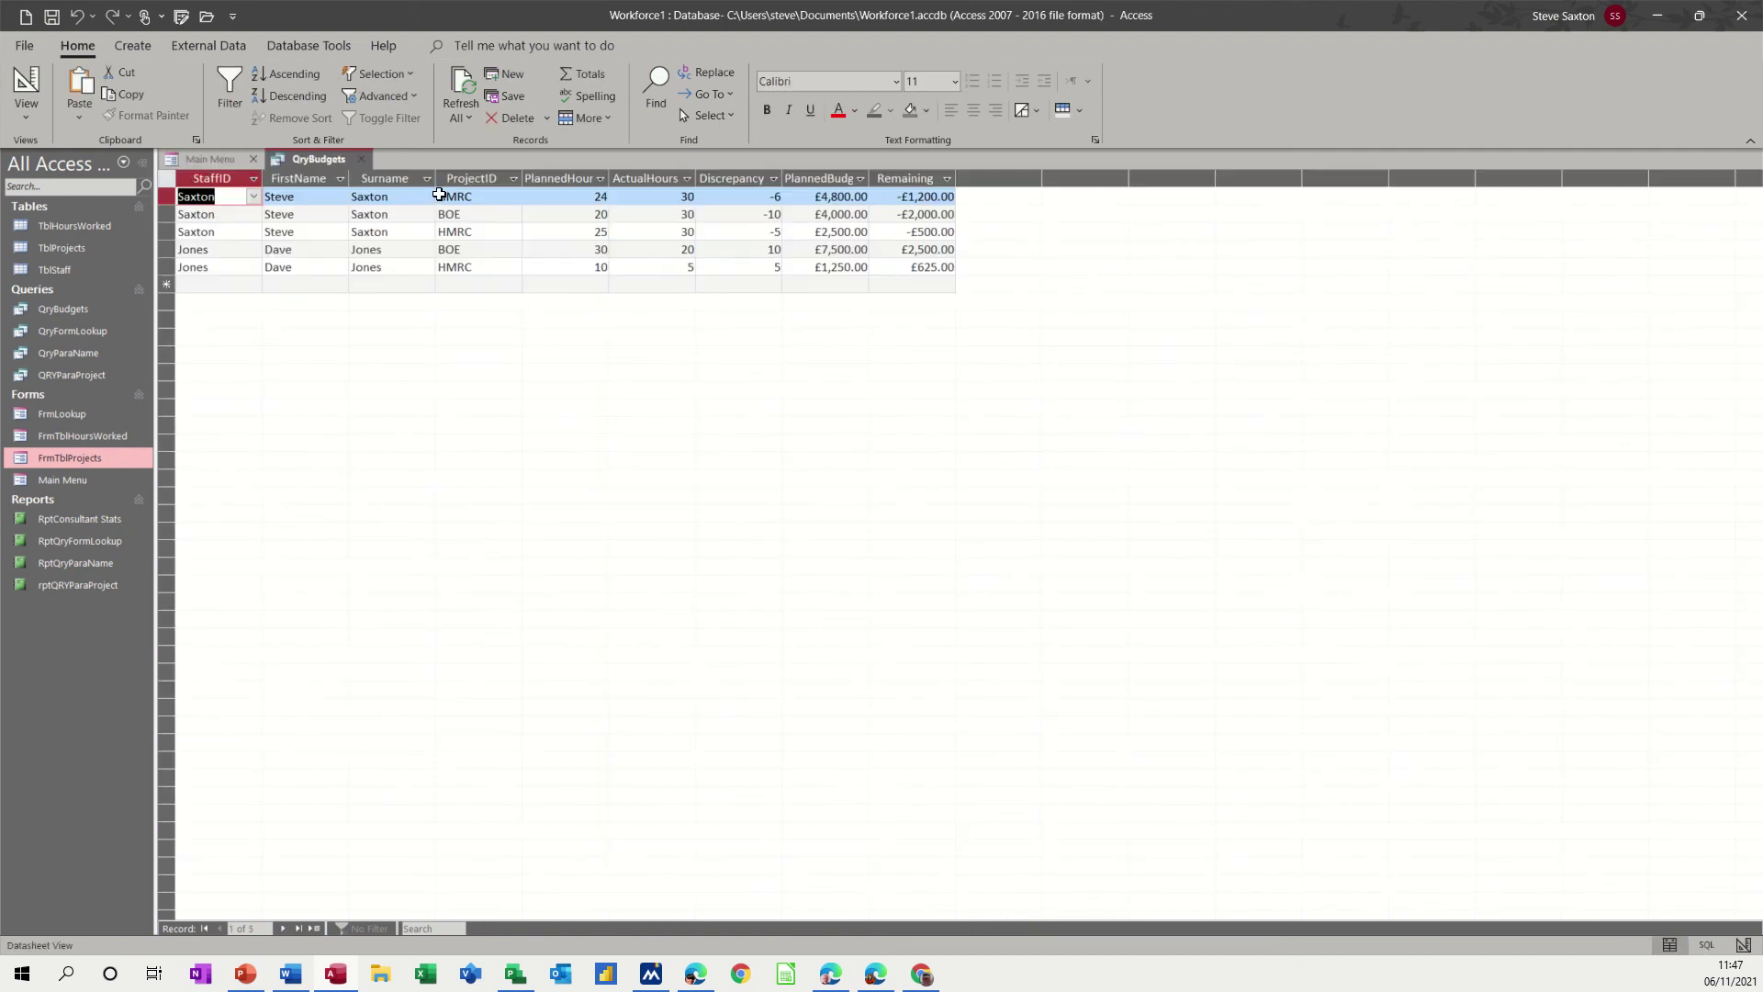
{"action": "left_click", "coordinate": [364, 160]}
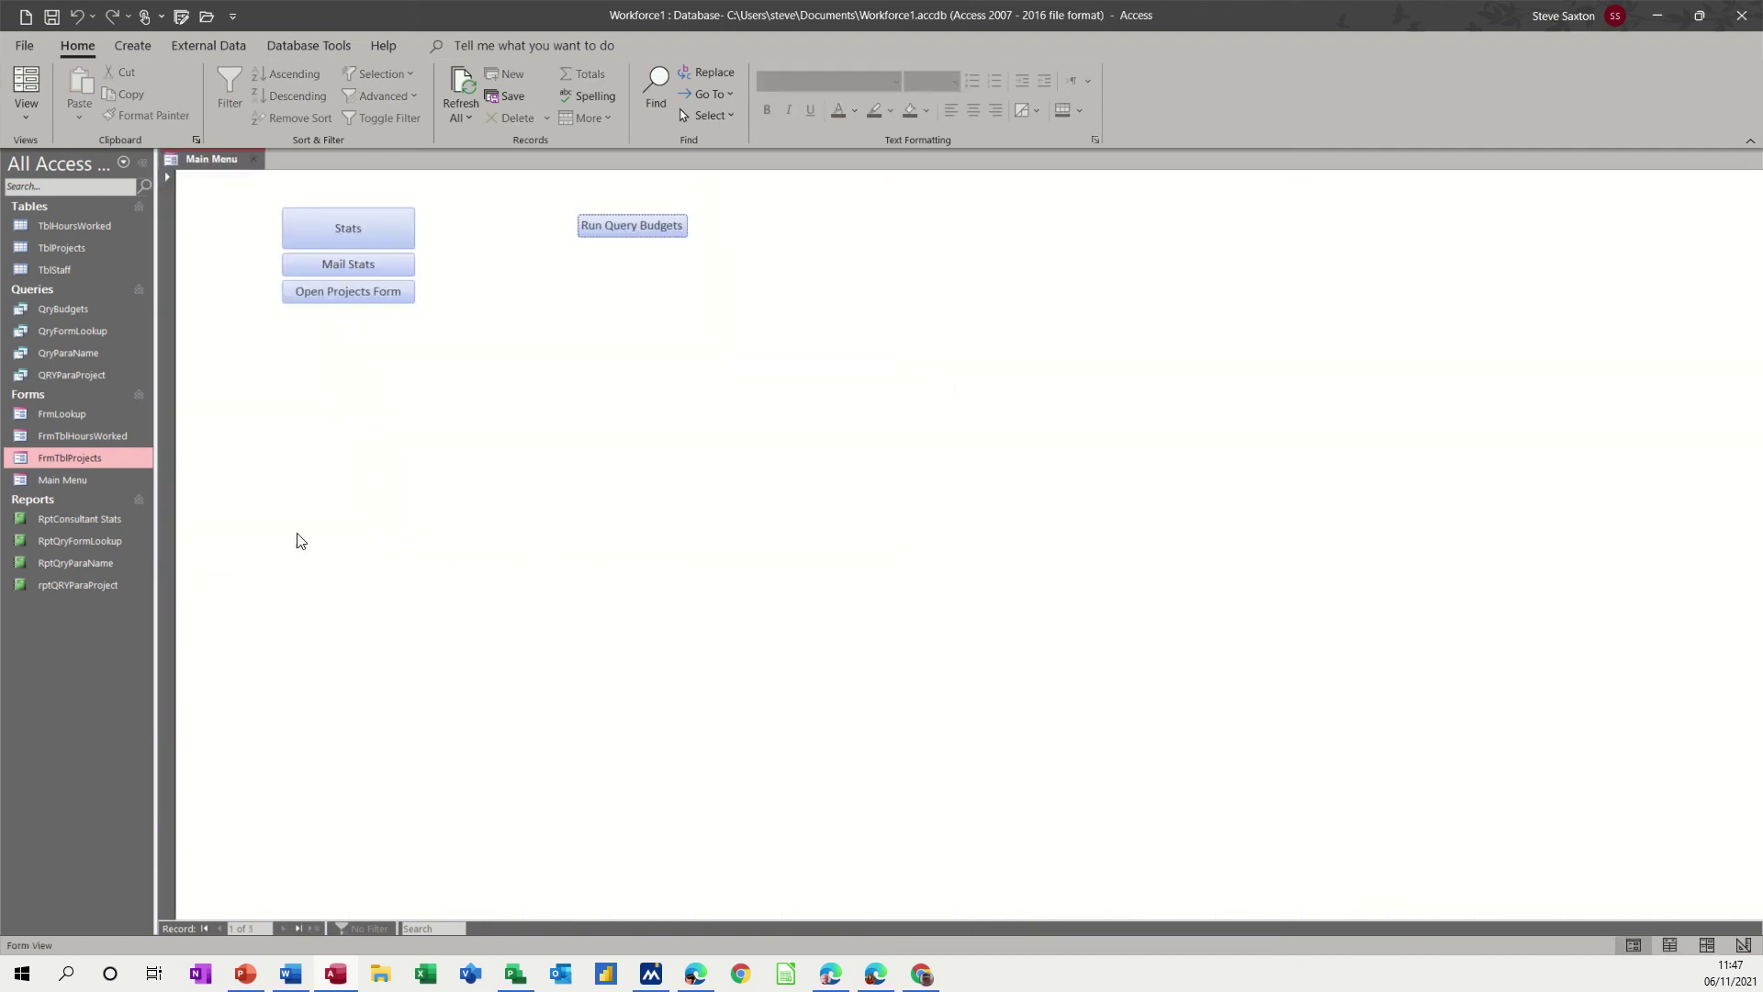
{"action": "left_click", "coordinate": [23, 118]}
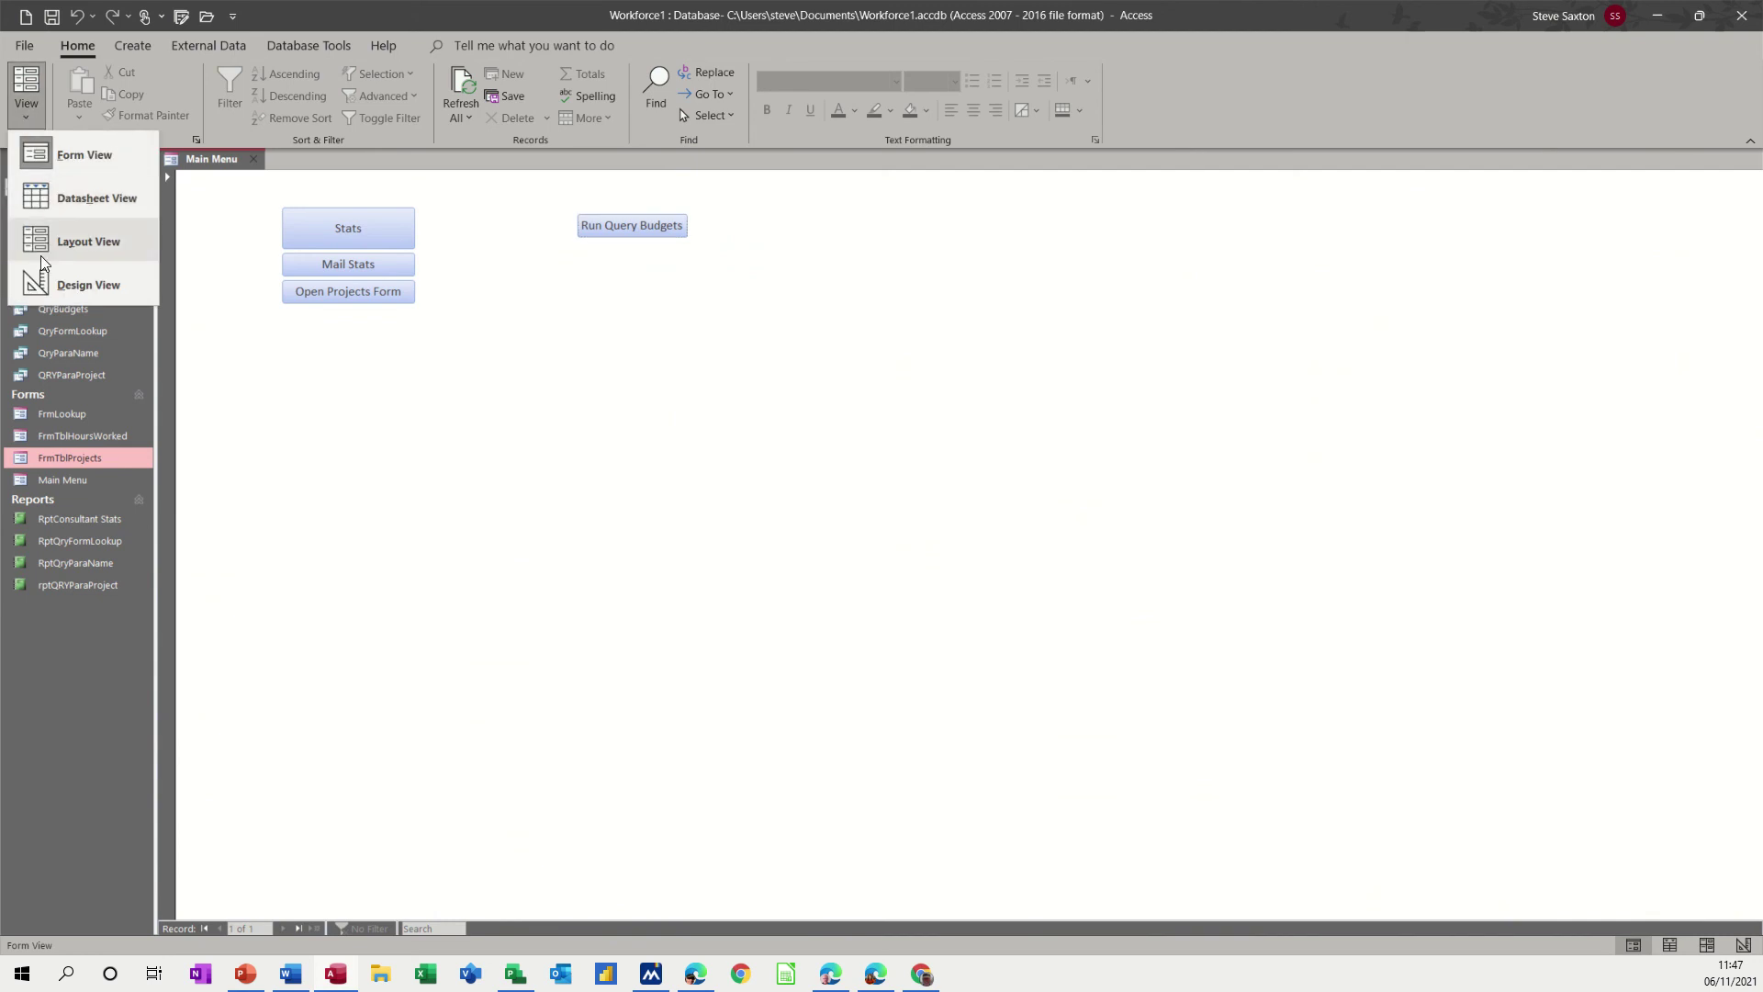
{"action": "left_click", "coordinate": [46, 281]}
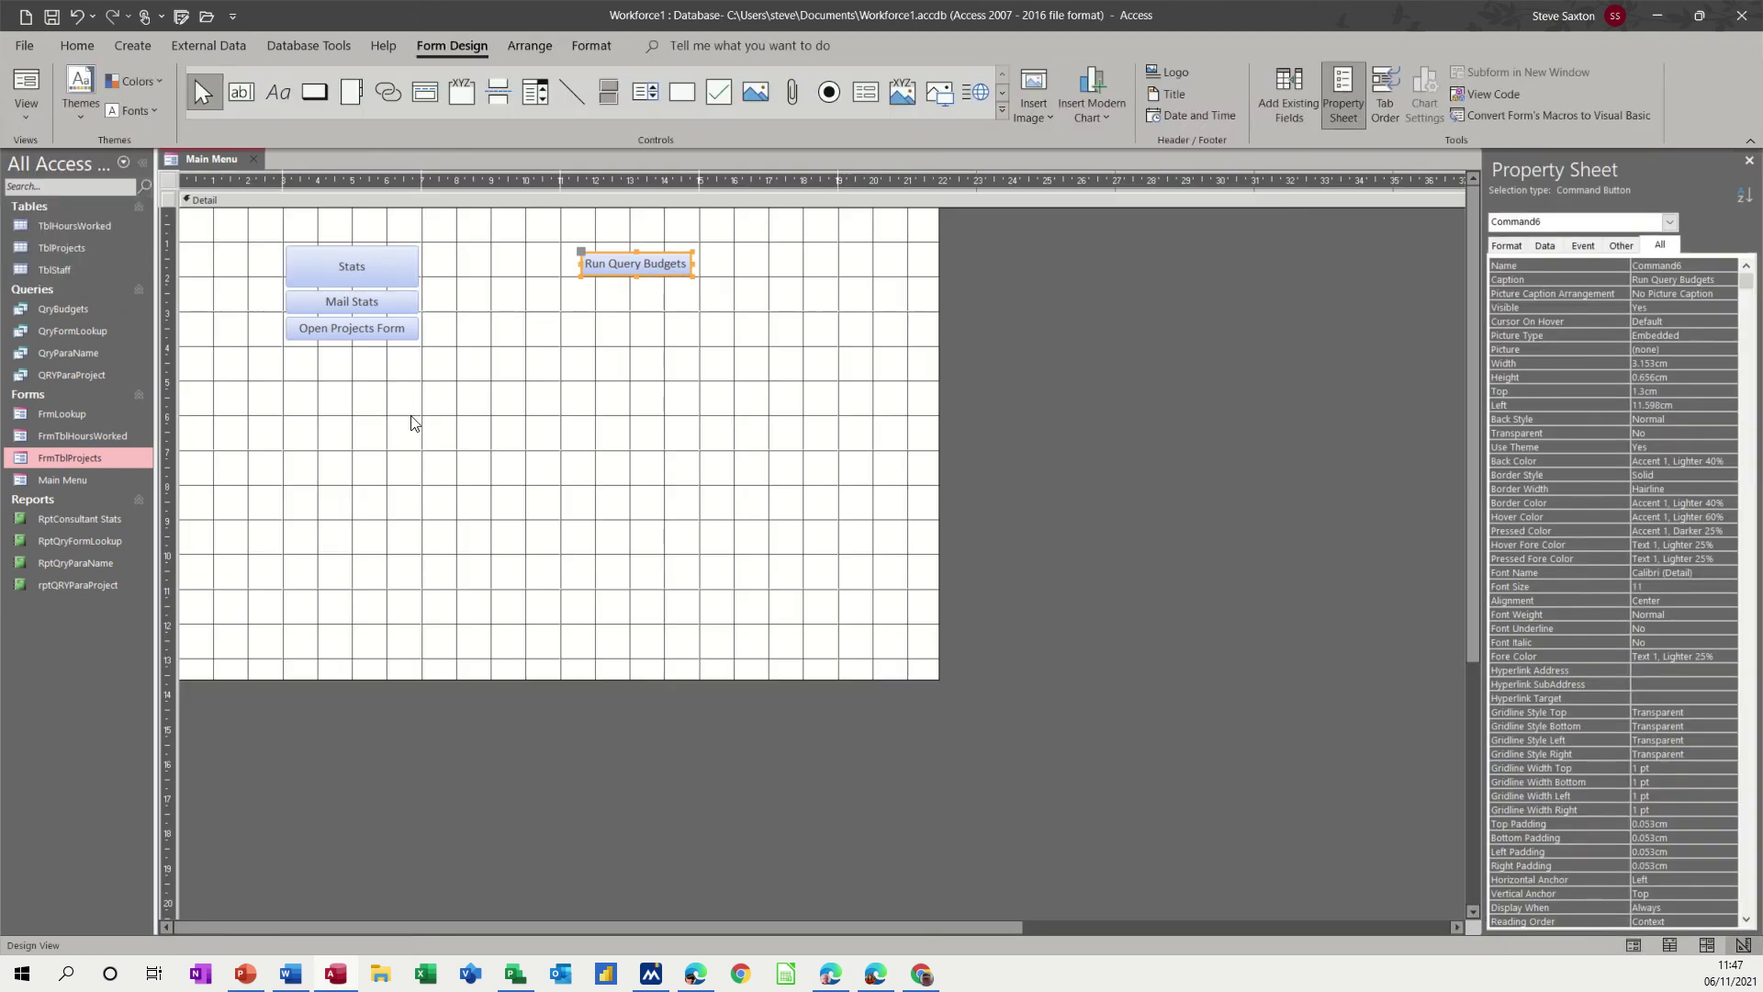
Step: Draw a button under Run Query Budgets that opens FrmTblProjects with all records, captioned 'Open Form Projects'
{"action": "left_click", "coordinate": [315, 93]}
{"action": "left_click_drag", "start_coordinate": [581, 284], "coordinate": [724, 333]}
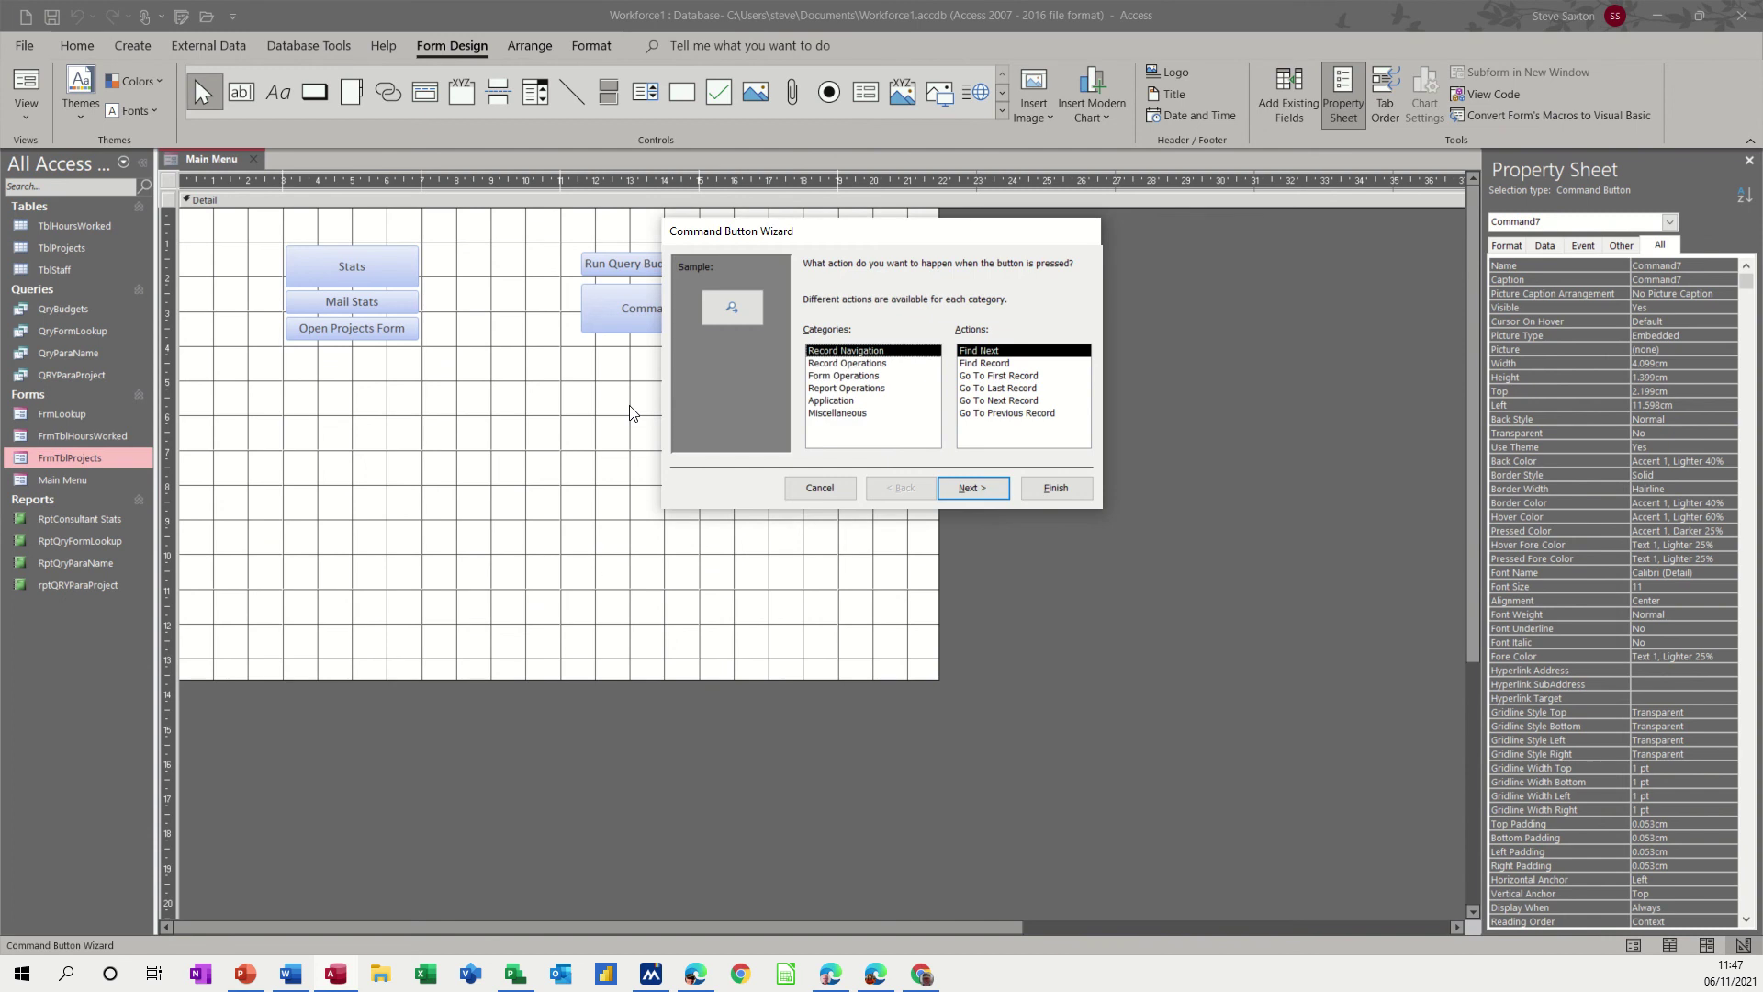
{"action": "left_click", "coordinate": [837, 377]}
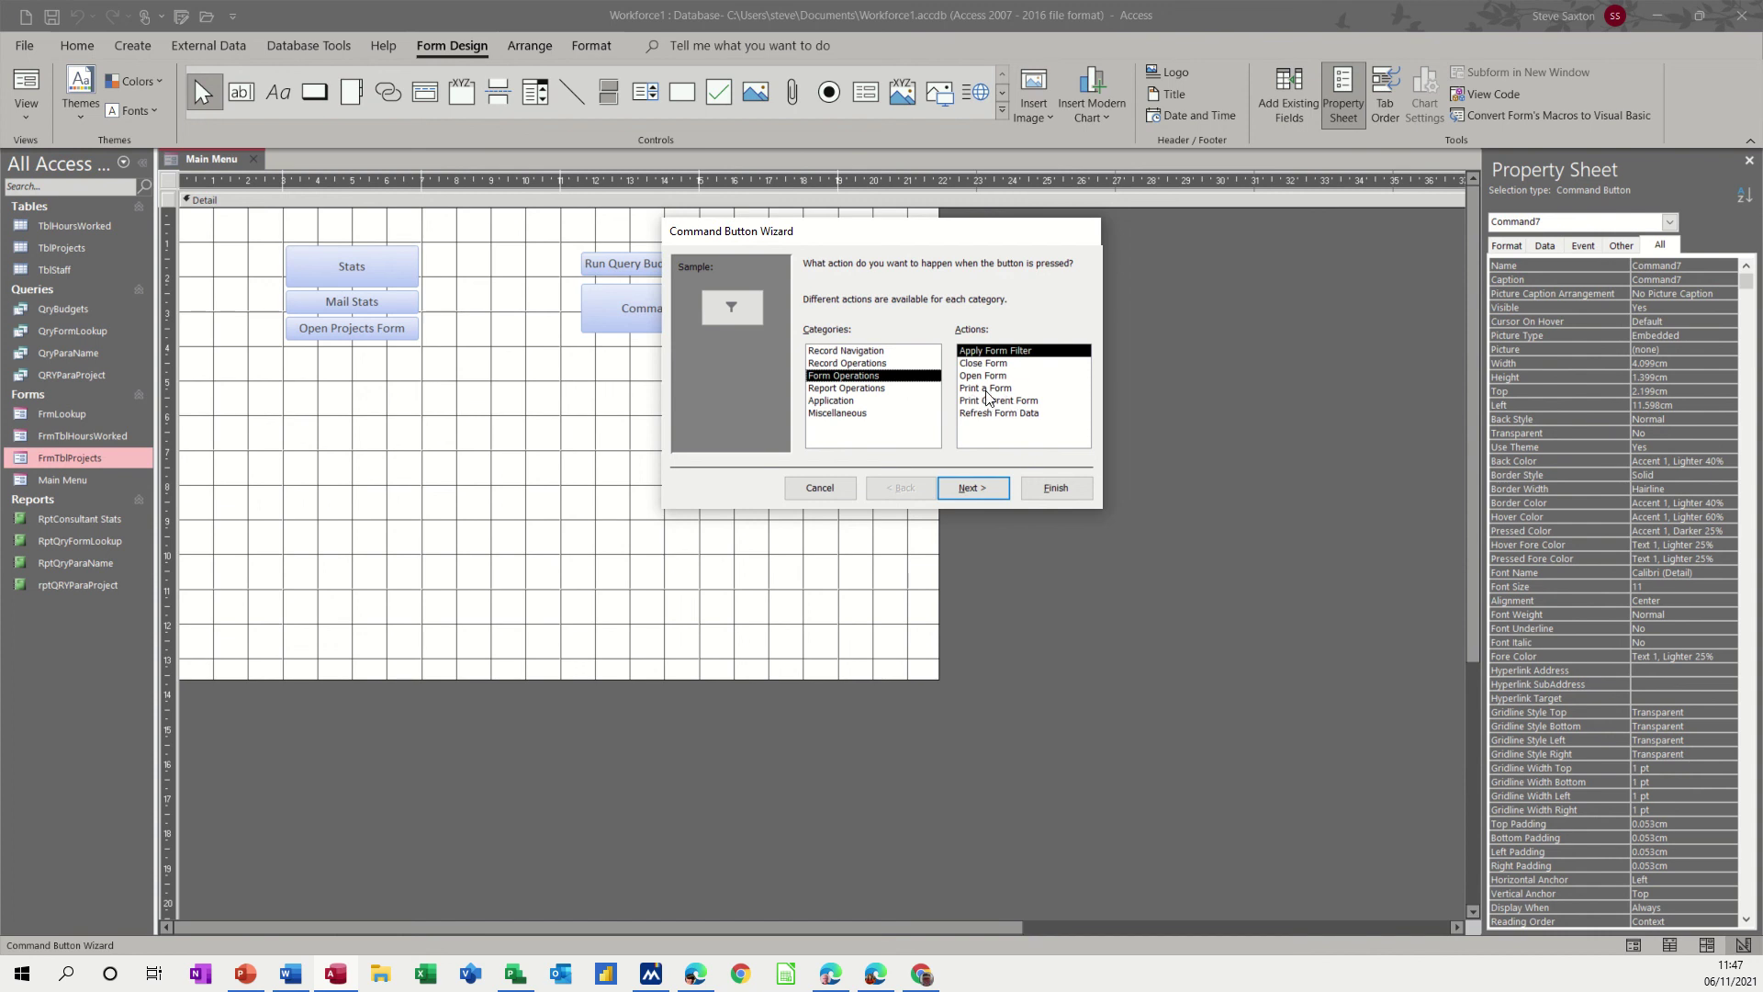
{"action": "left_click", "coordinate": [983, 376]}
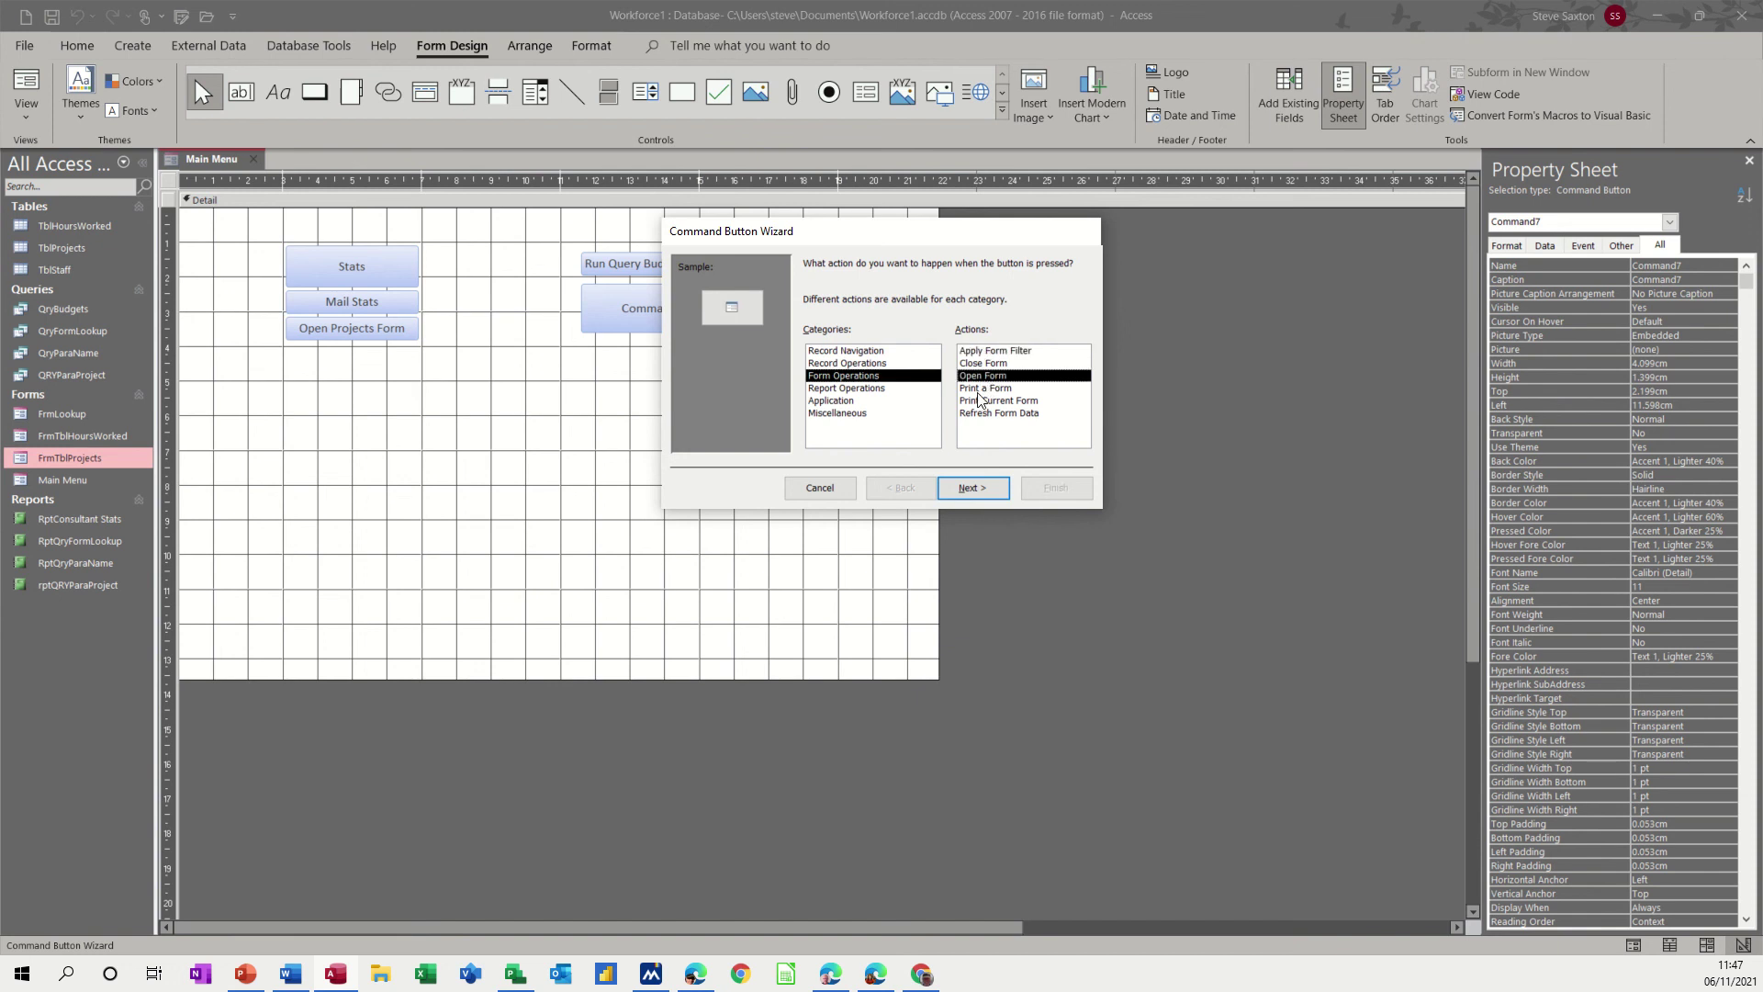
{"action": "left_click", "coordinate": [976, 487]}
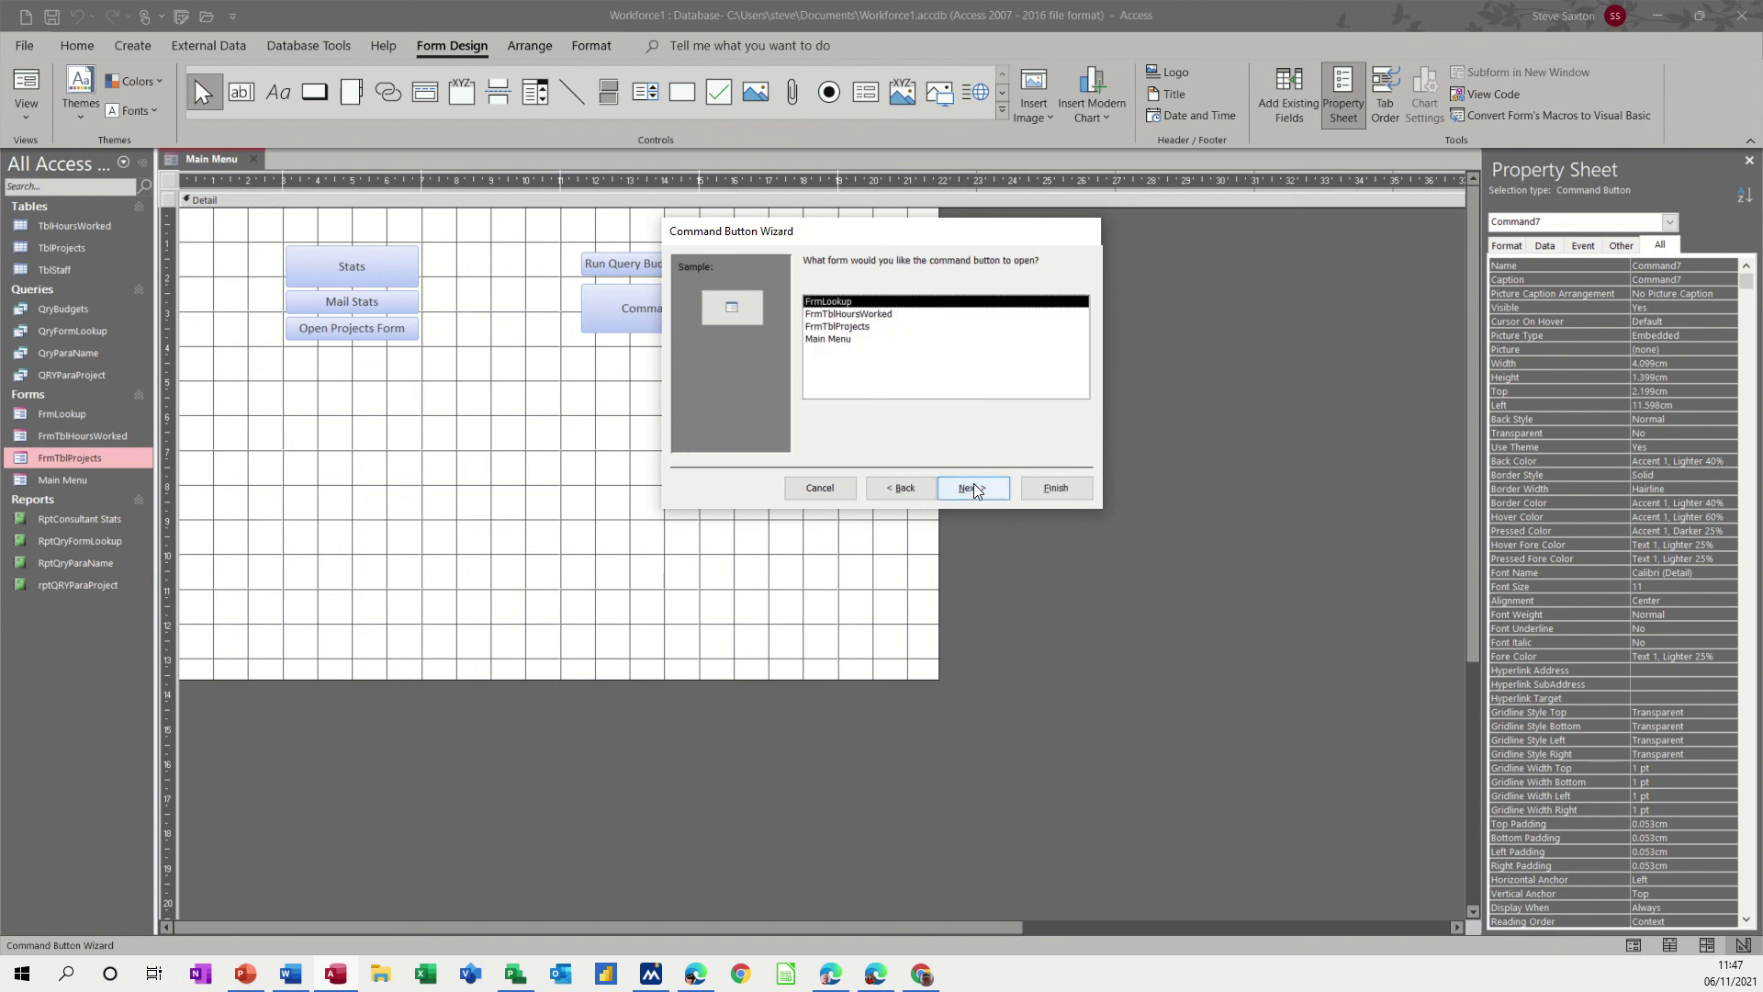
{"action": "left_click", "coordinate": [862, 327]}
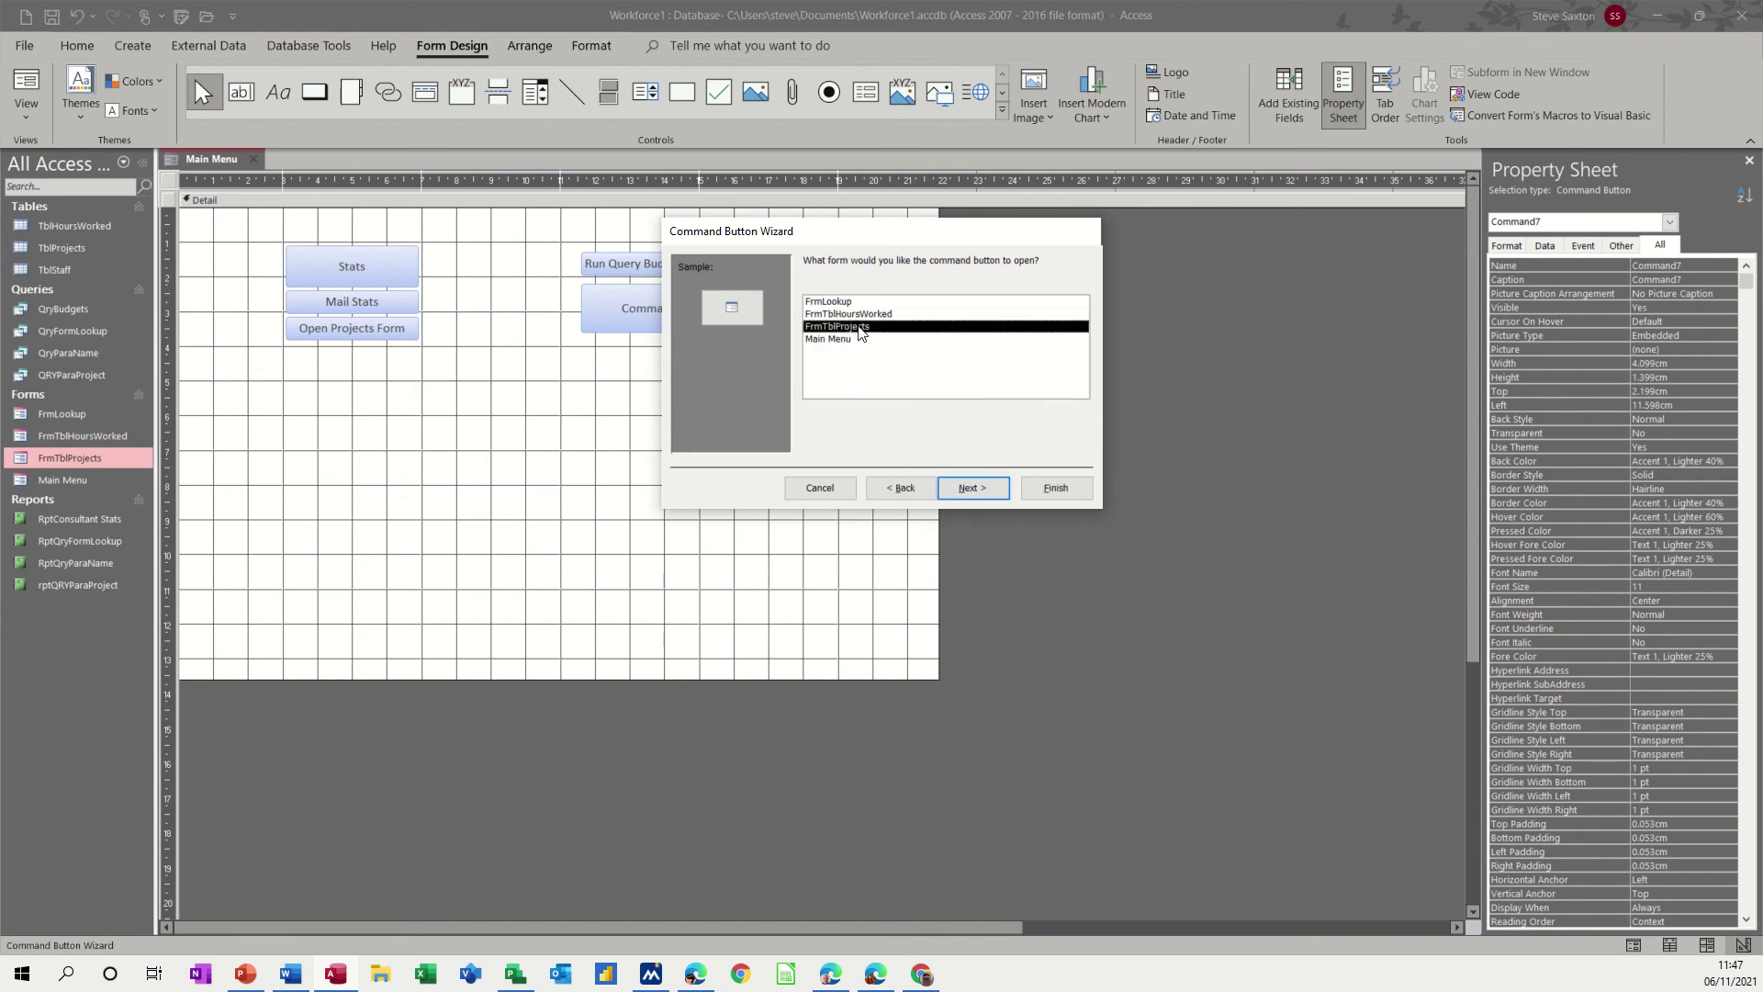
{"action": "left_click", "coordinate": [974, 488]}
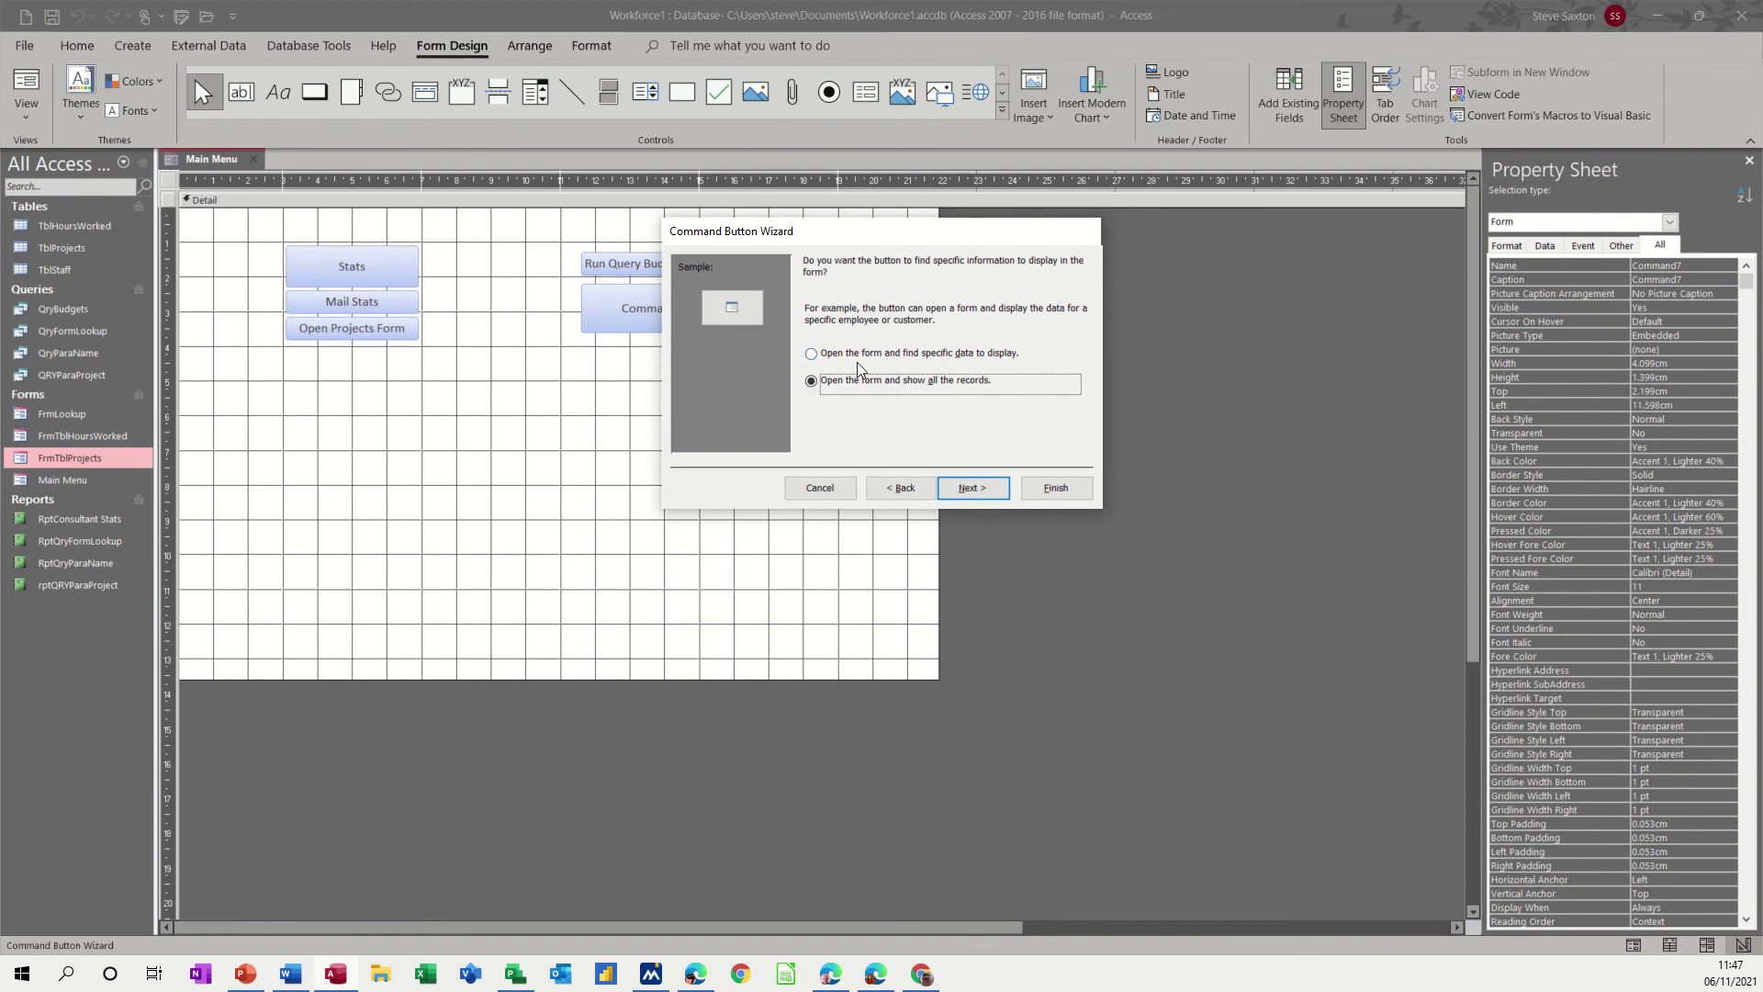
{"action": "left_click", "coordinate": [972, 486]}
{"action": "left_click", "coordinate": [927, 334]}
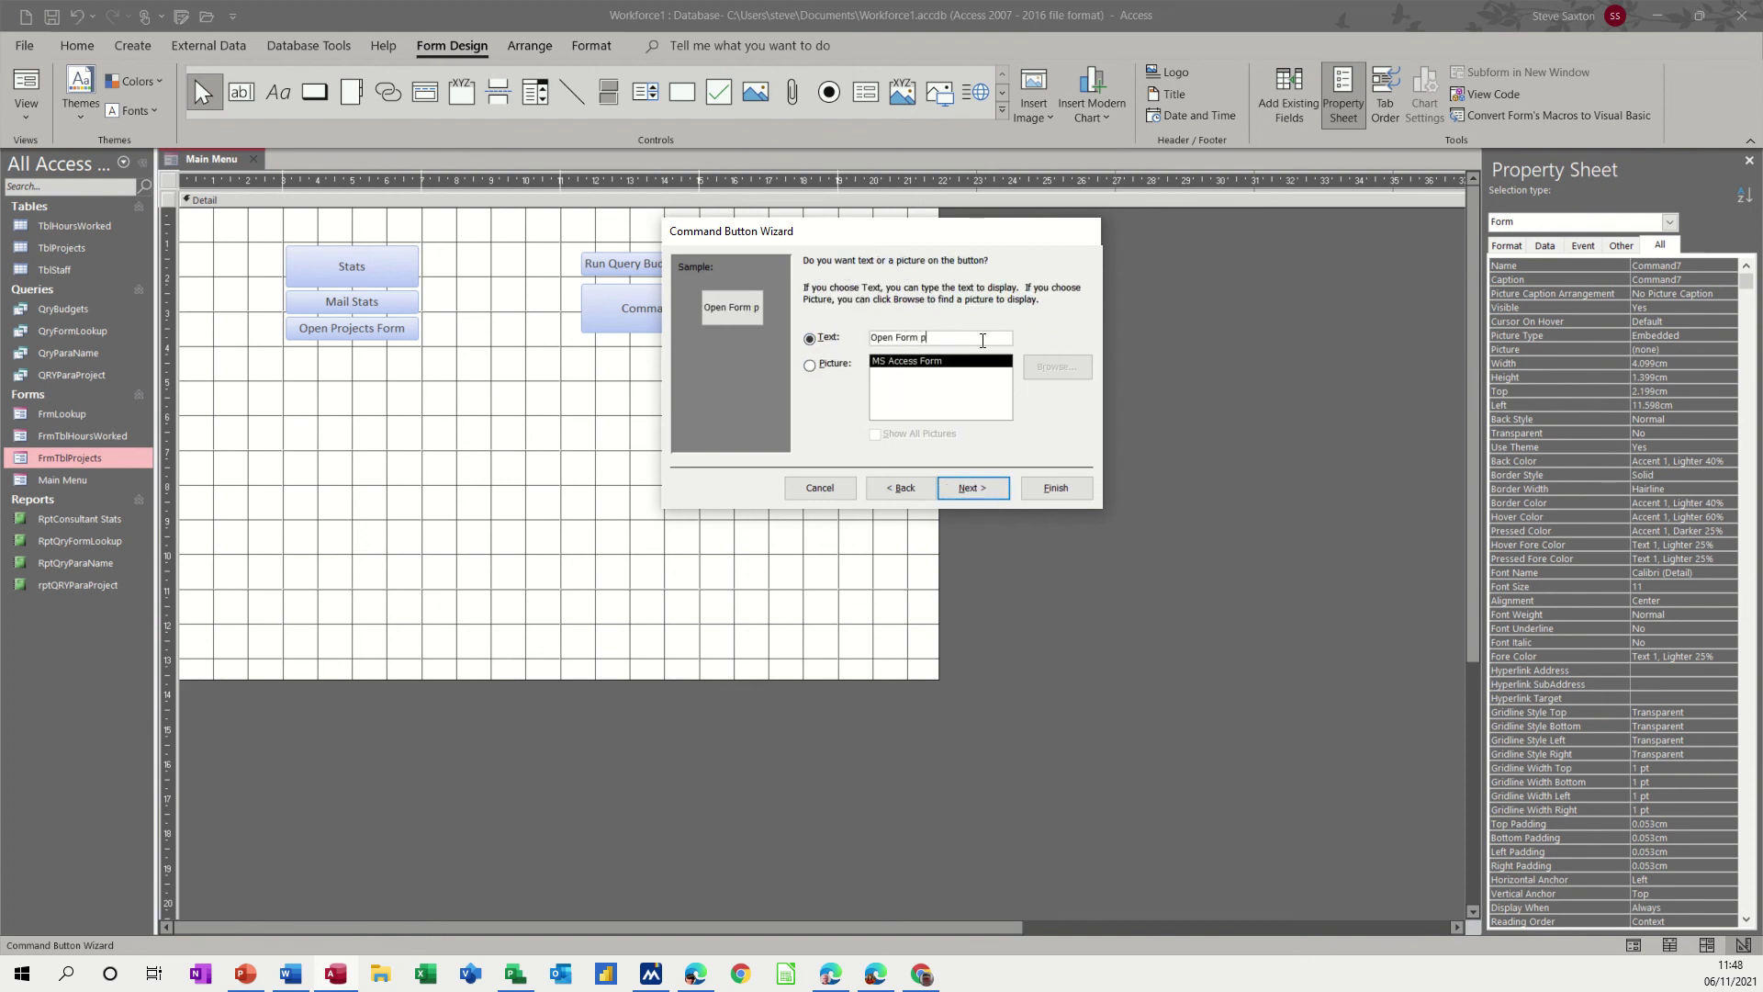
{"action": "type", "text": "Projects"}
{"action": "left_click", "coordinate": [1060, 492]}
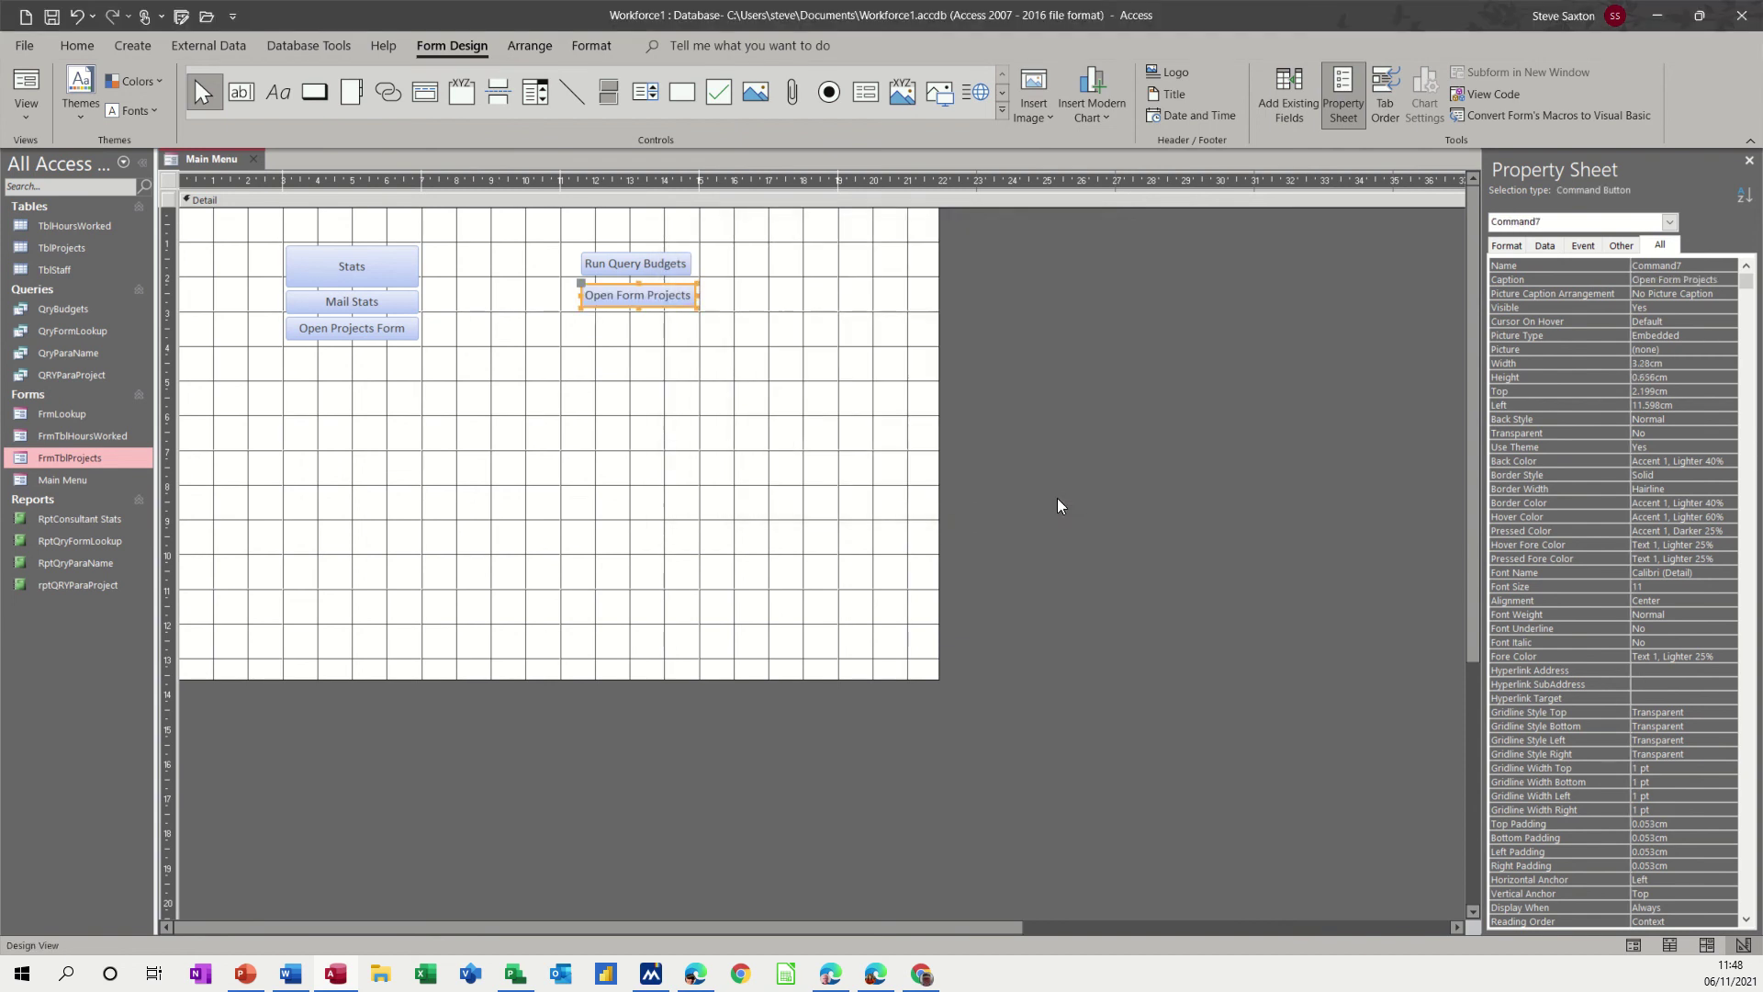
Step: Select all five Main Menu buttons and apply the Stacked layout
{"action": "left_click", "coordinate": [576, 250]}
{"action": "left_click_drag", "start_coordinate": [252, 242], "coordinate": [720, 367]}
{"action": "left_click", "coordinate": [531, 46]}
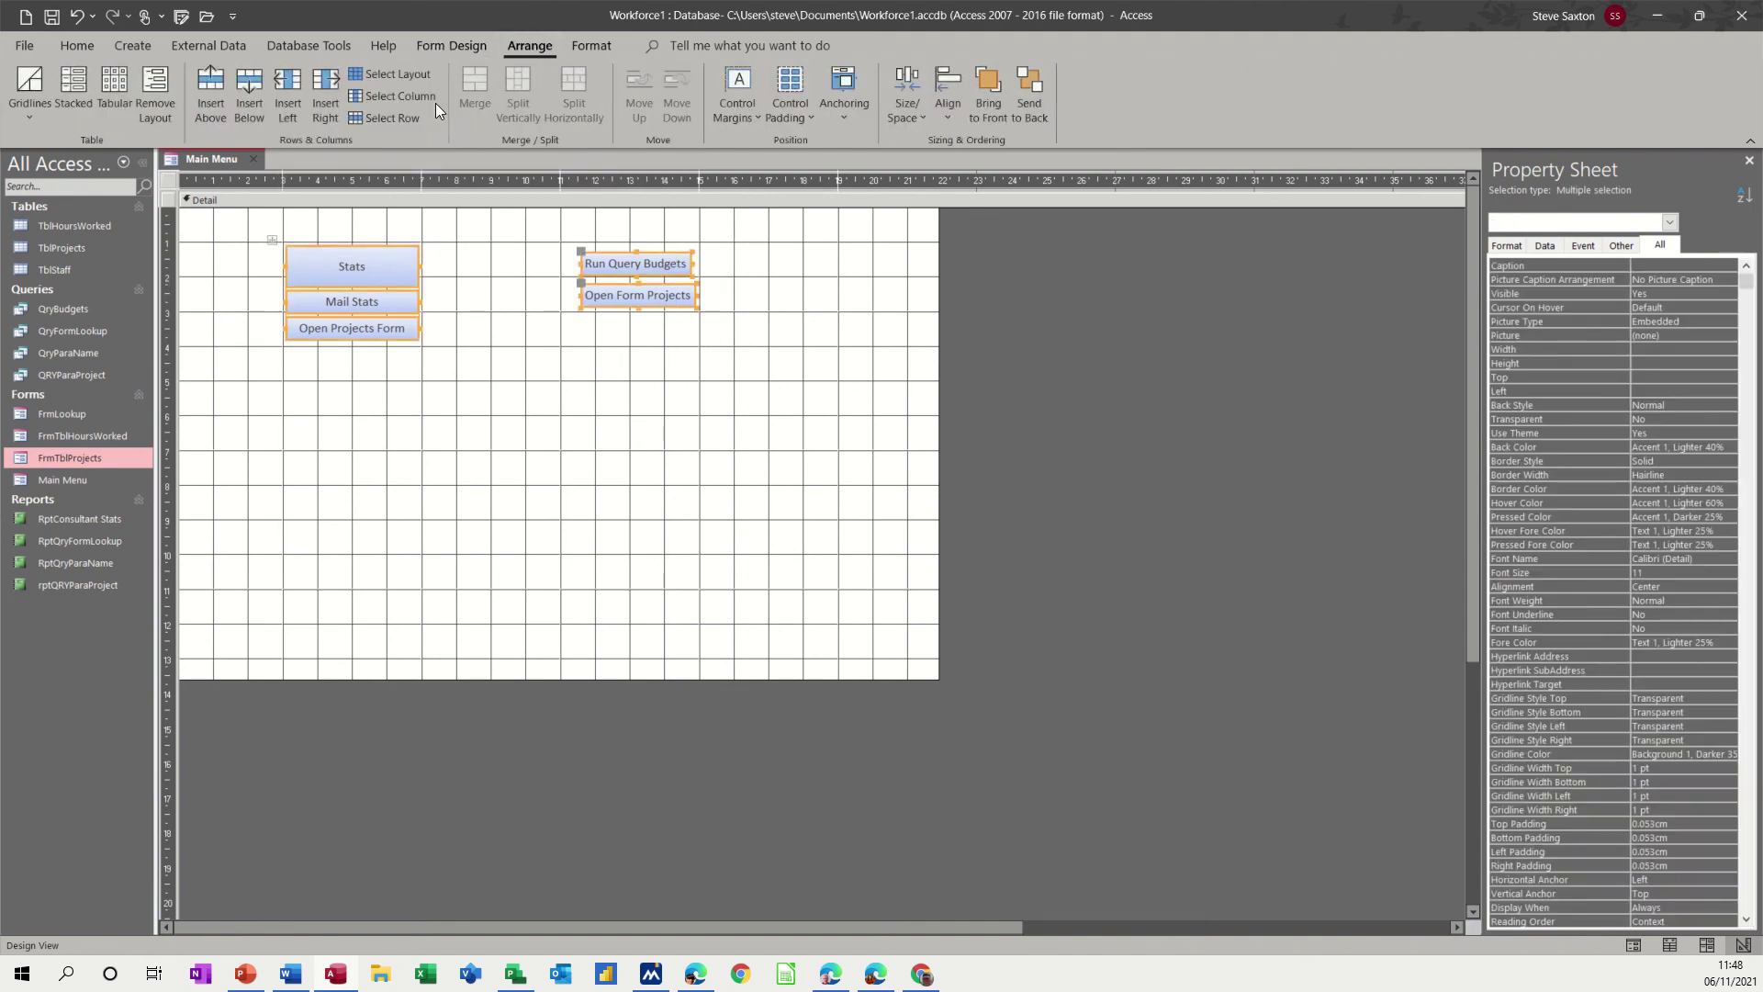
{"action": "left_click", "coordinate": [74, 87]}
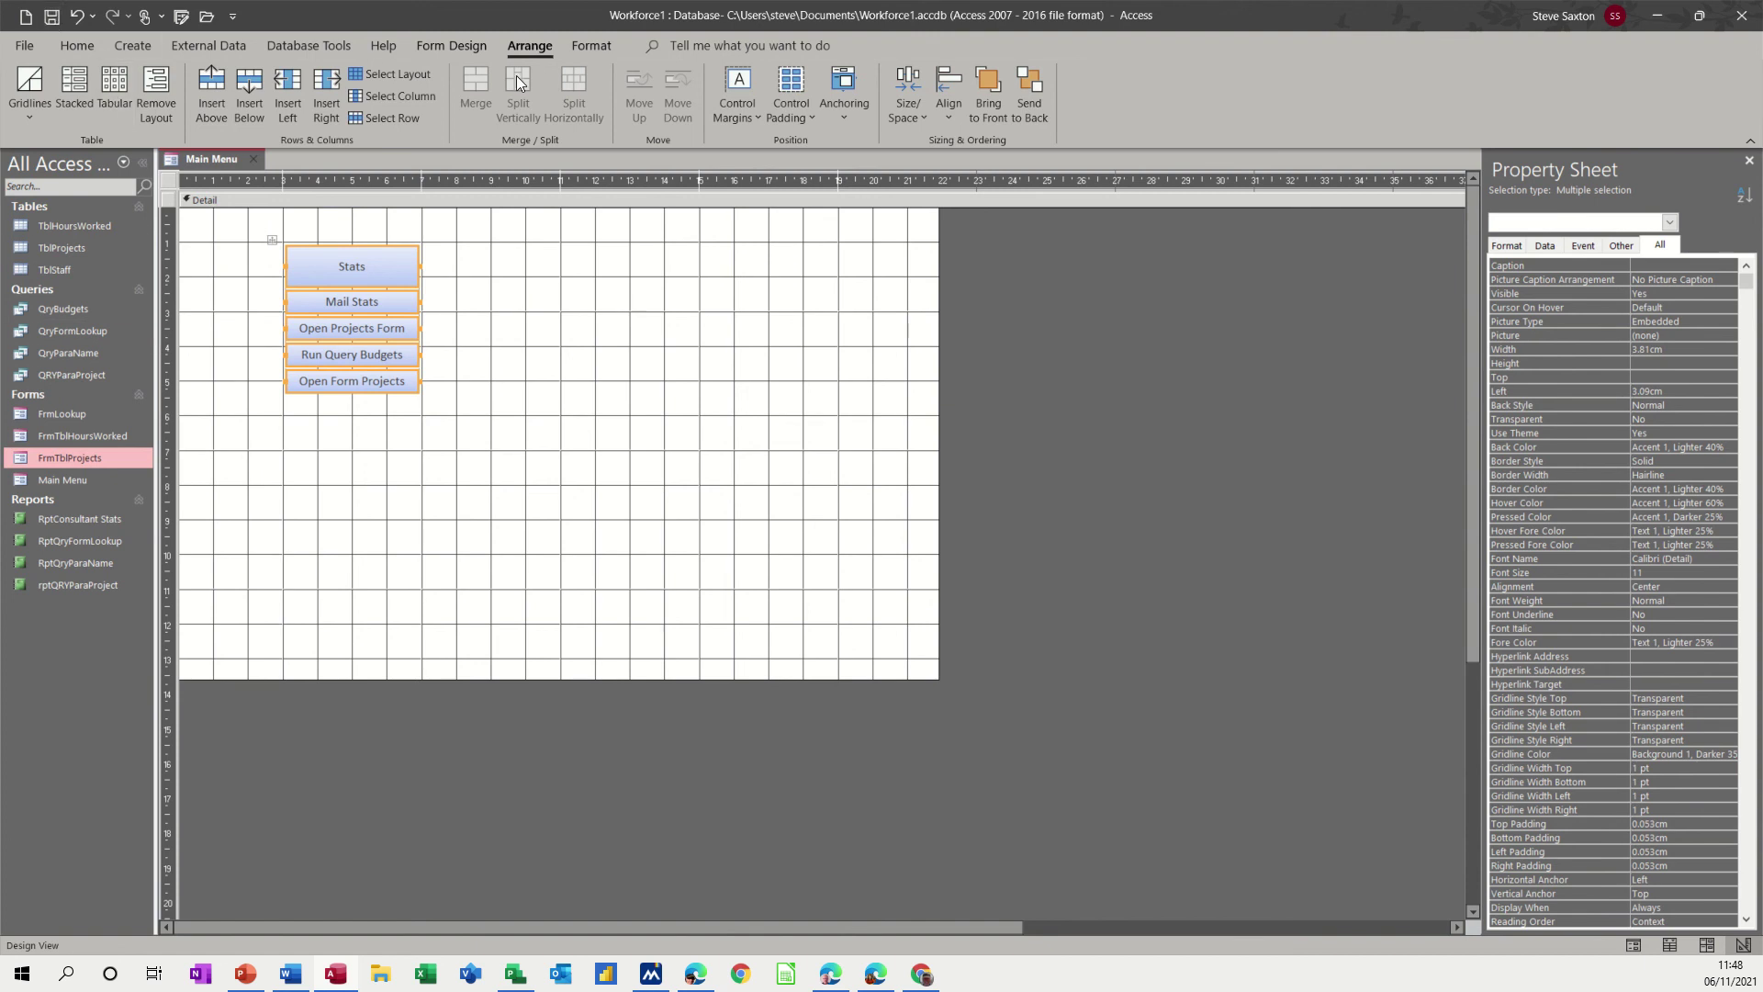
Step: Switch Main Menu to Form view and test Open Form Projects, then close FrmTblProjects
{"action": "left_click", "coordinate": [451, 46]}
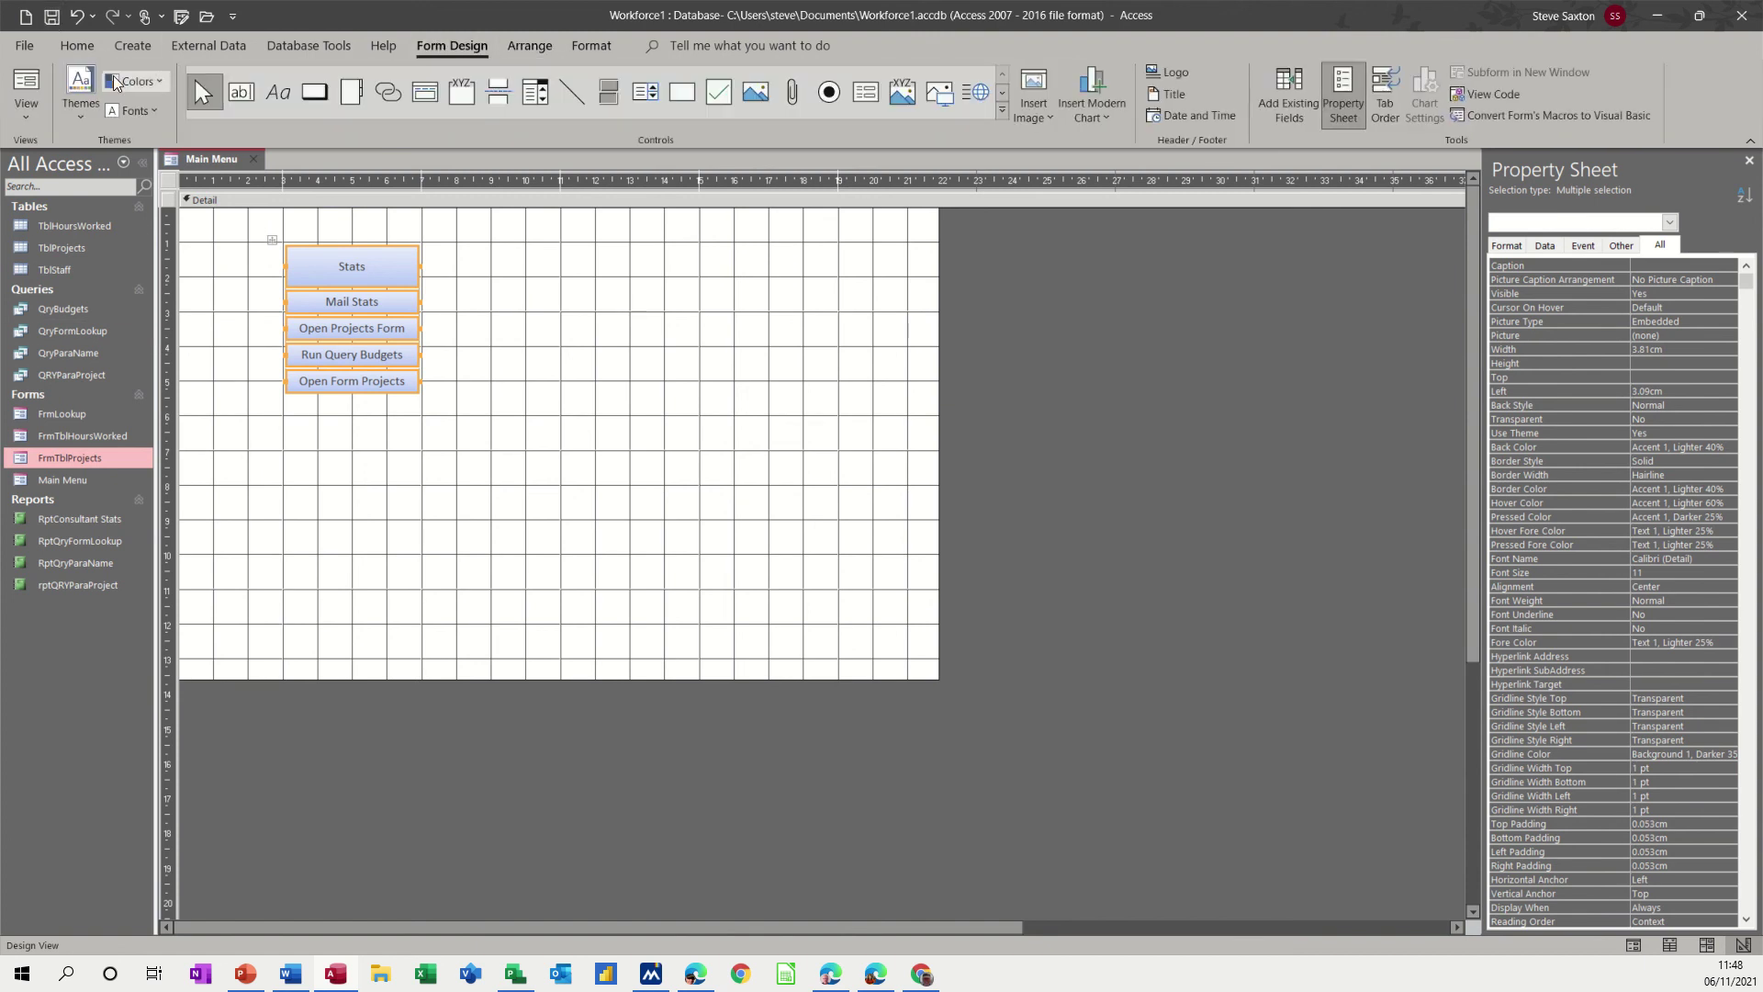
{"action": "left_click", "coordinate": [26, 92]}
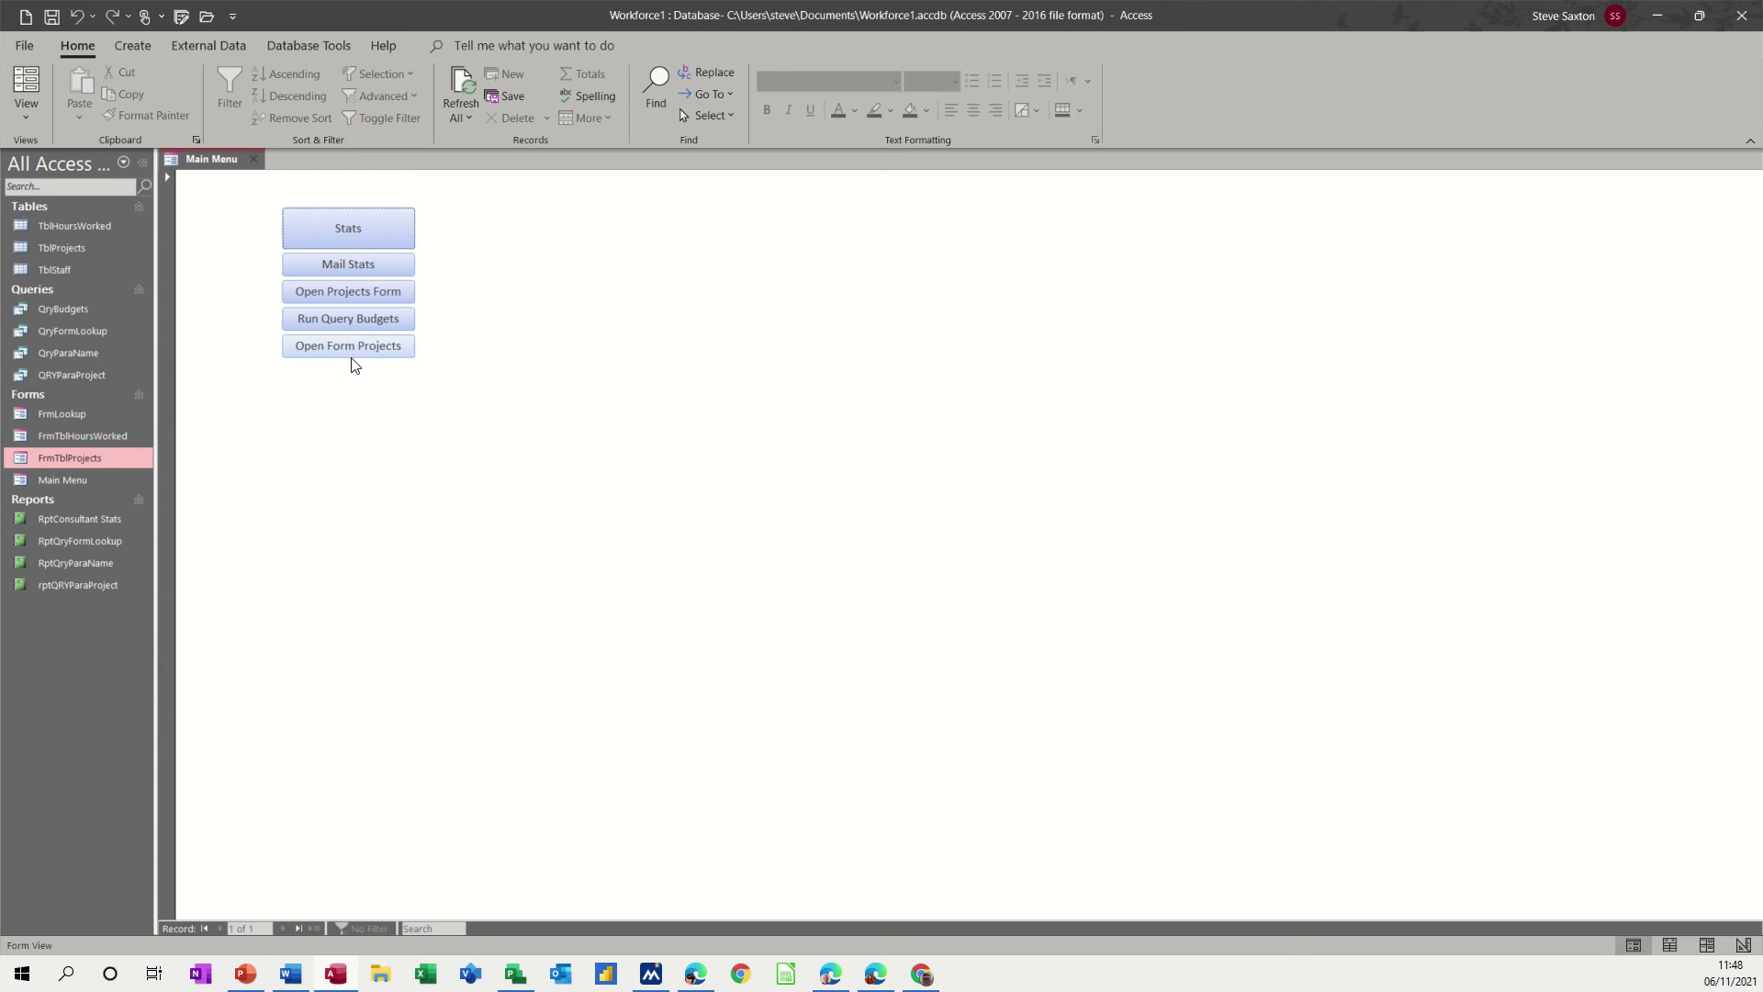
{"action": "left_click", "coordinate": [349, 348]}
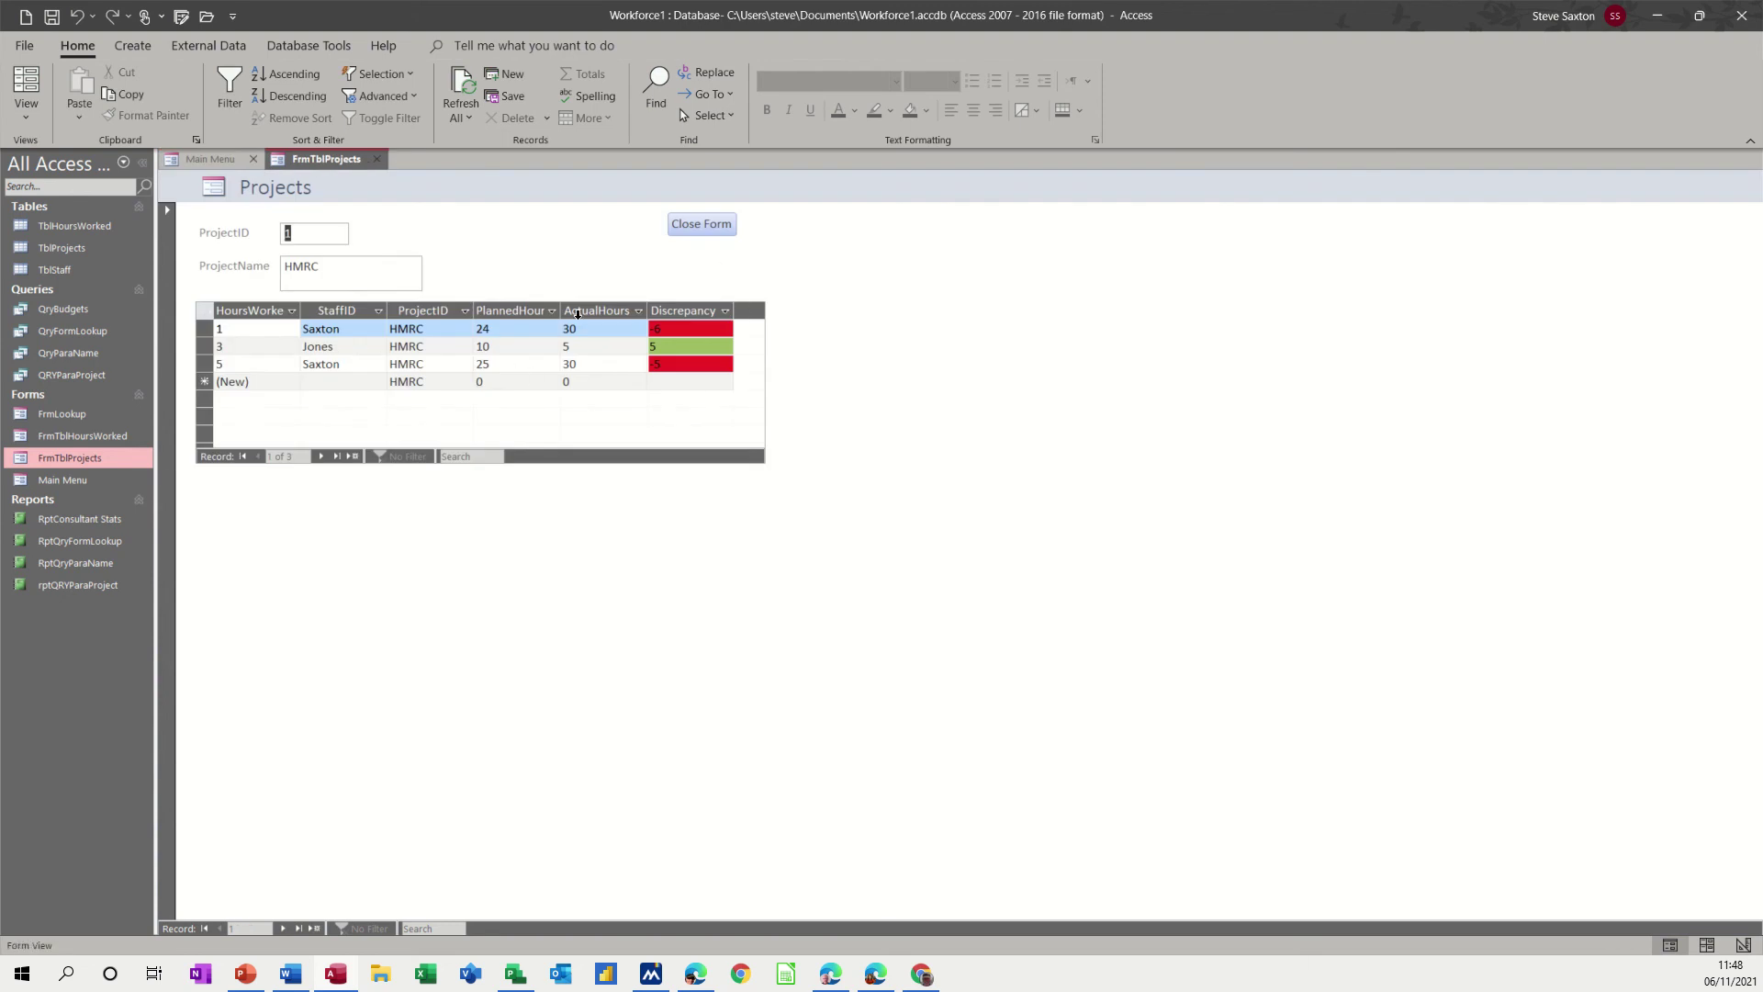
{"action": "left_click", "coordinate": [707, 225]}
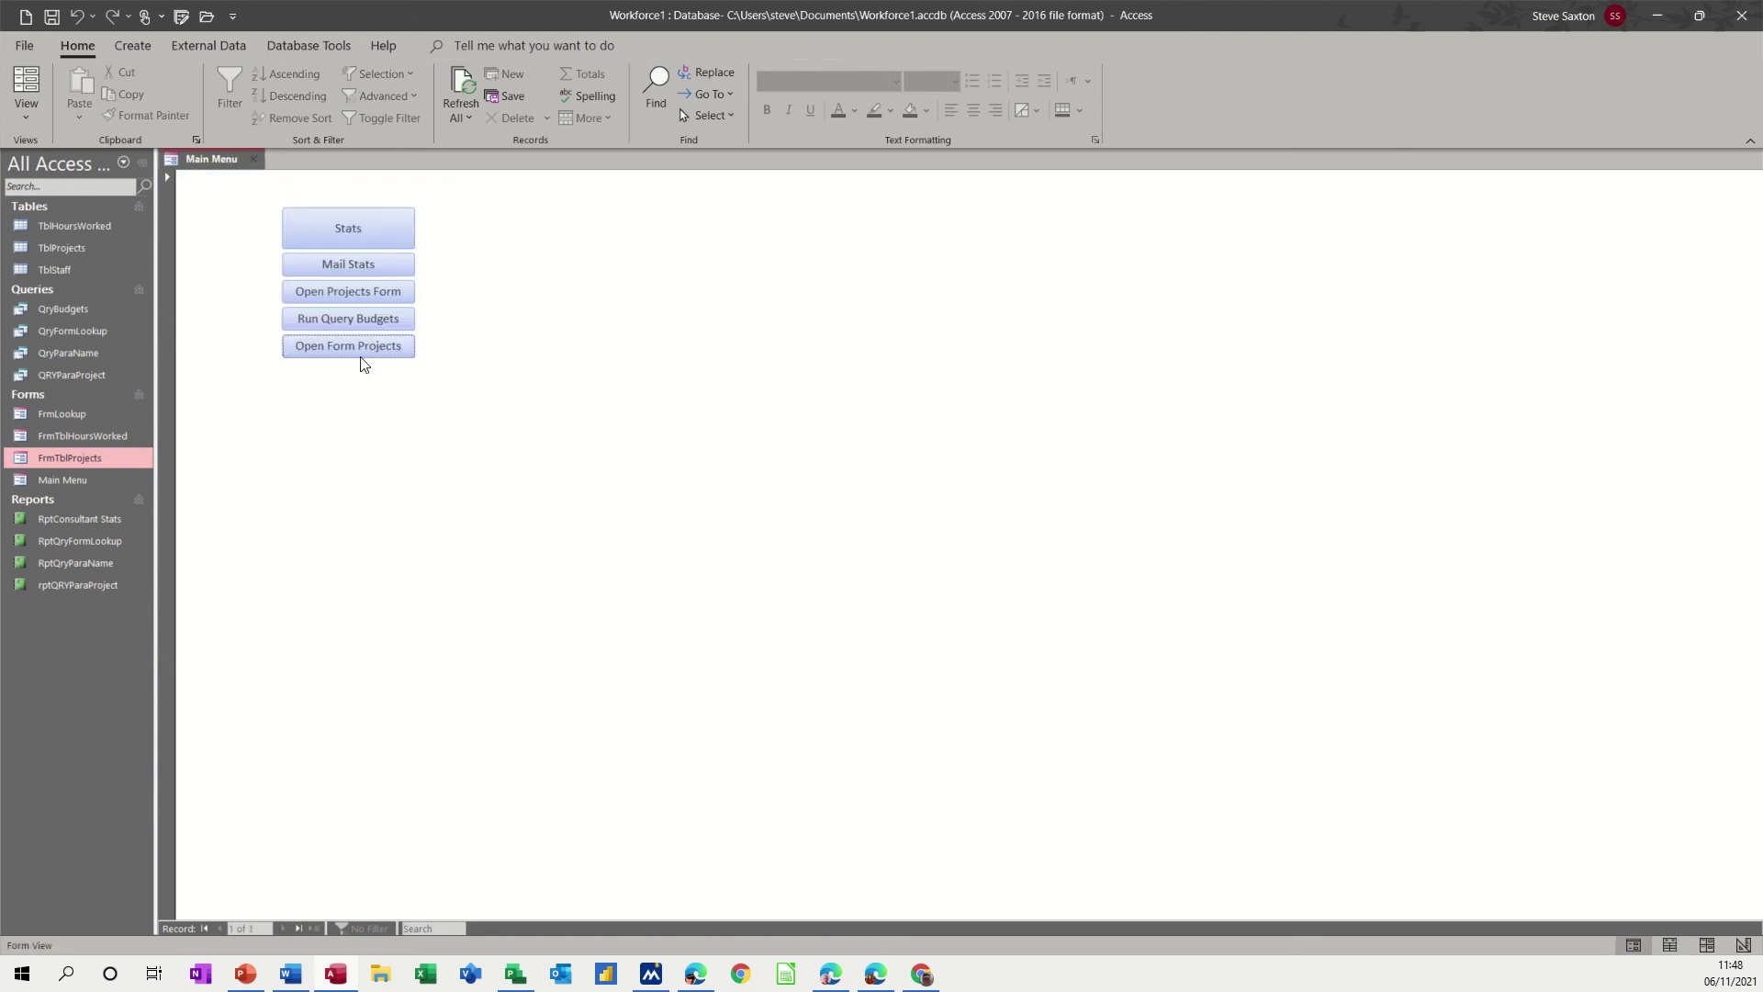
Step: Test Run Query Budgets and the older Projects button, closing QryBudgets and the Projects form
{"action": "left_click", "coordinate": [357, 322]}
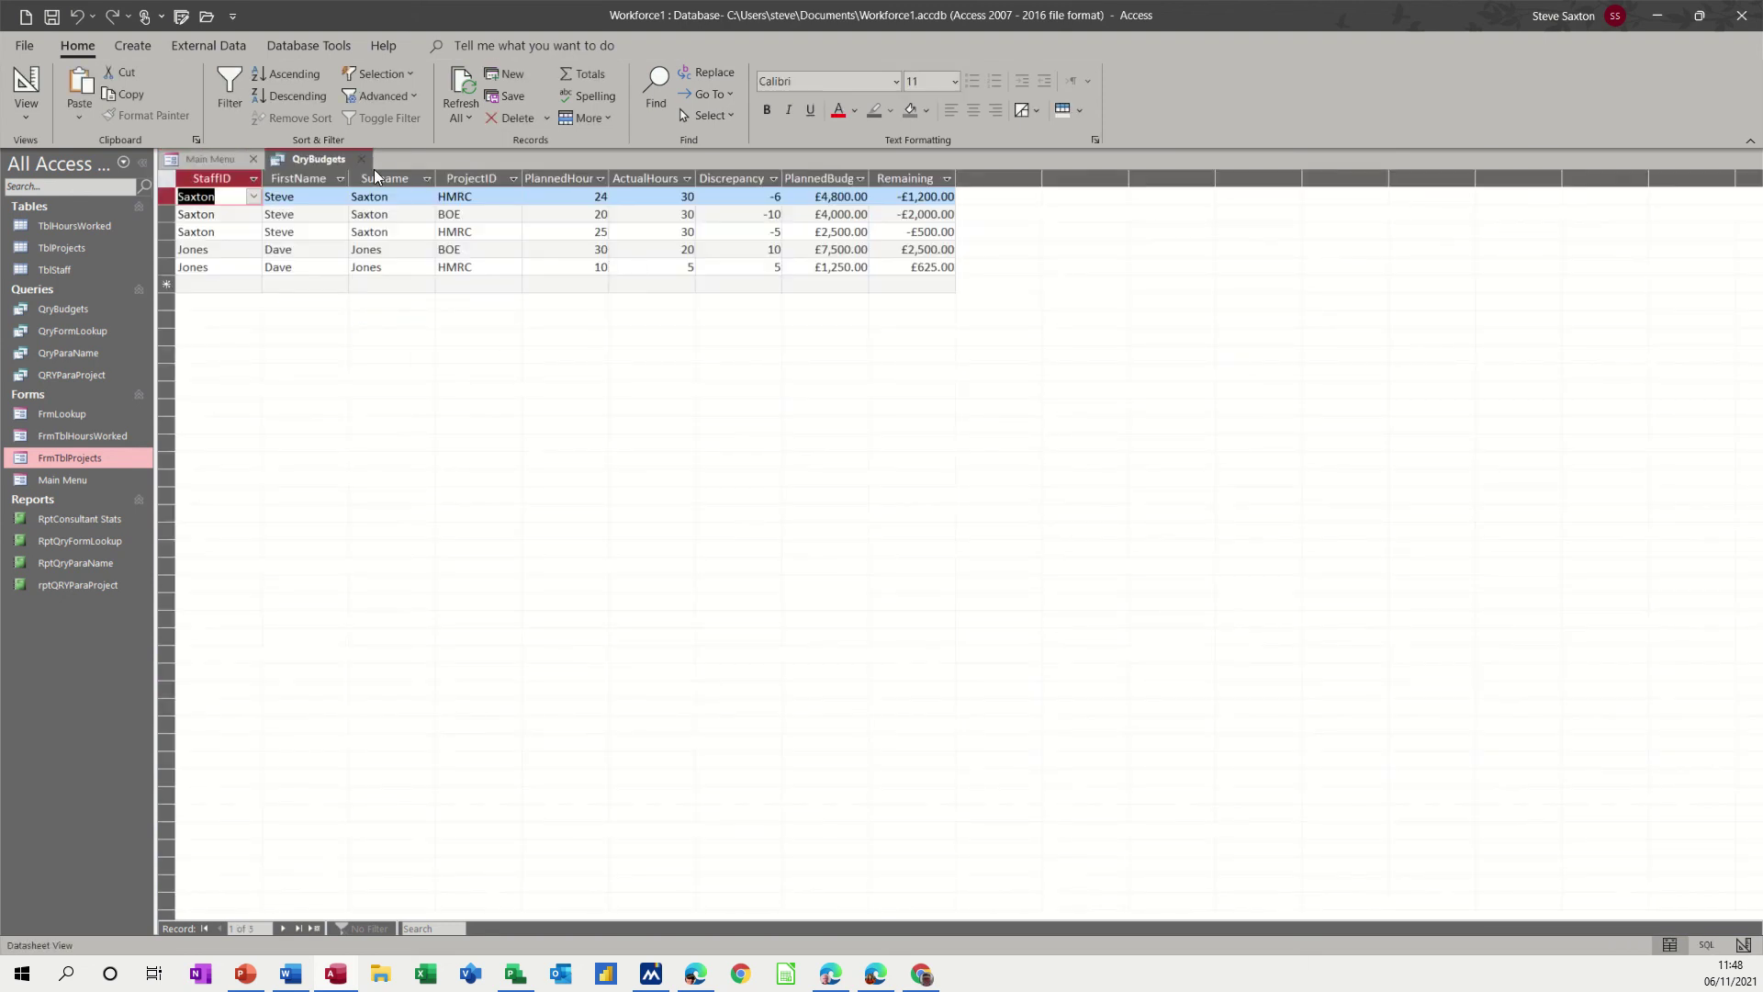
{"action": "left_click", "coordinate": [365, 162]}
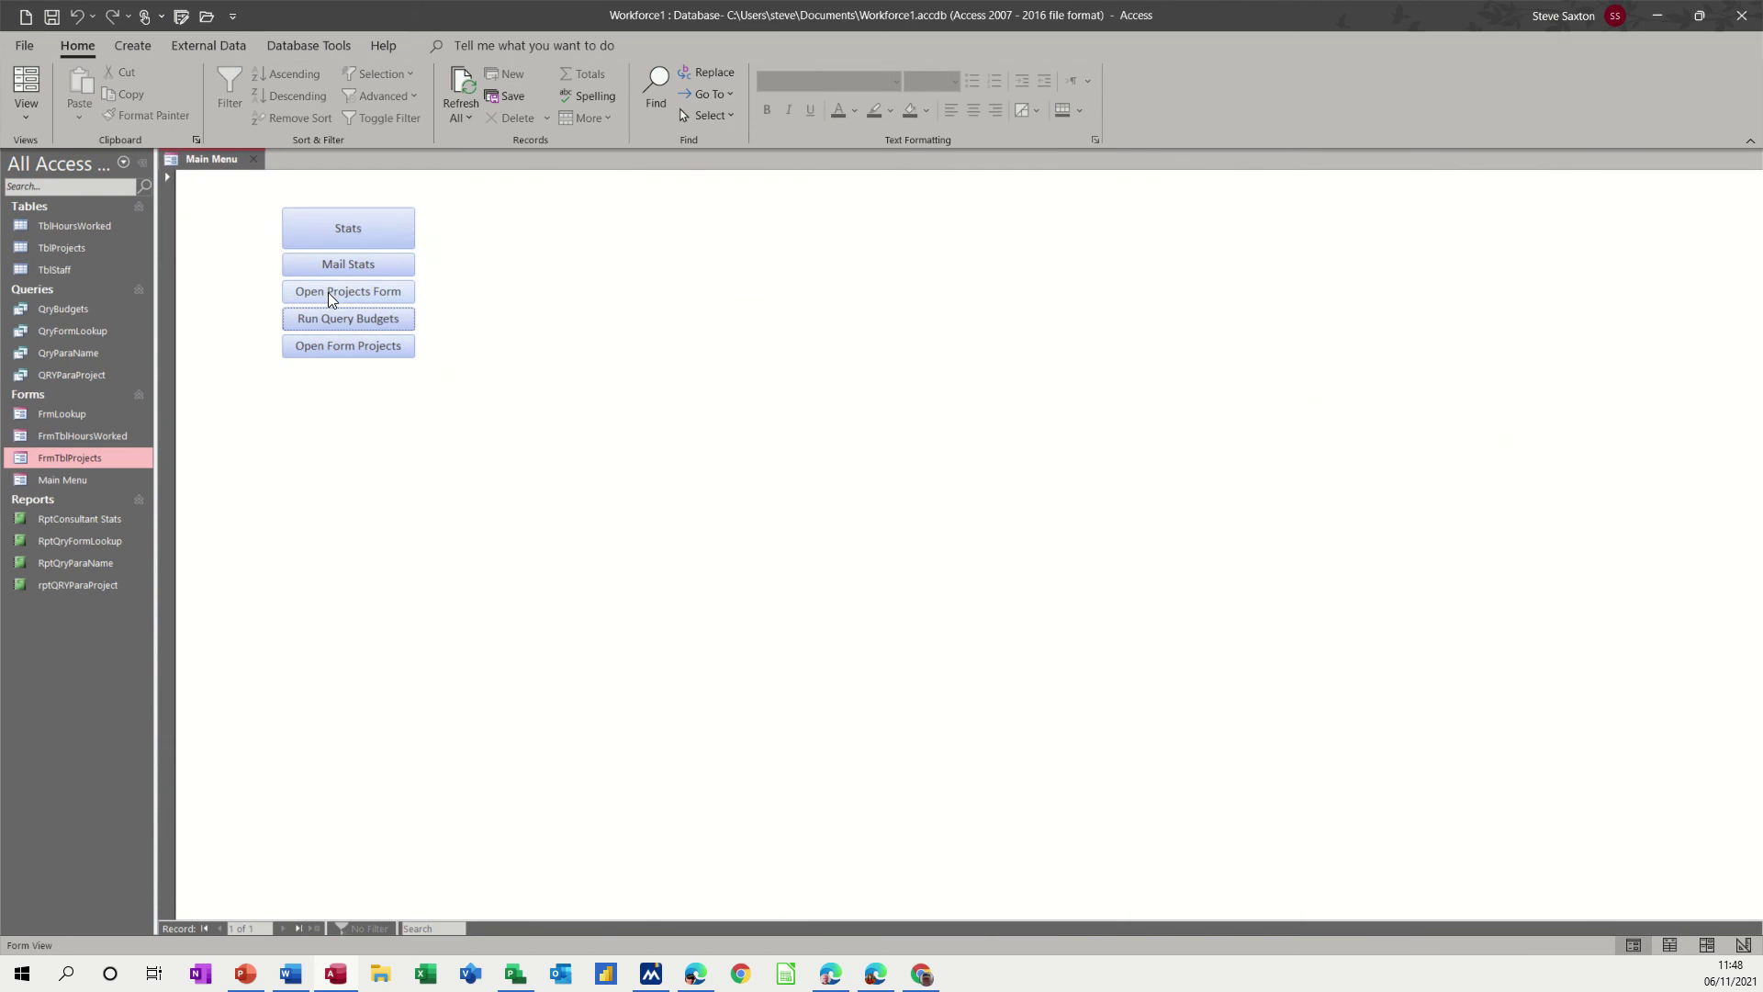
{"action": "left_click", "coordinate": [357, 296]}
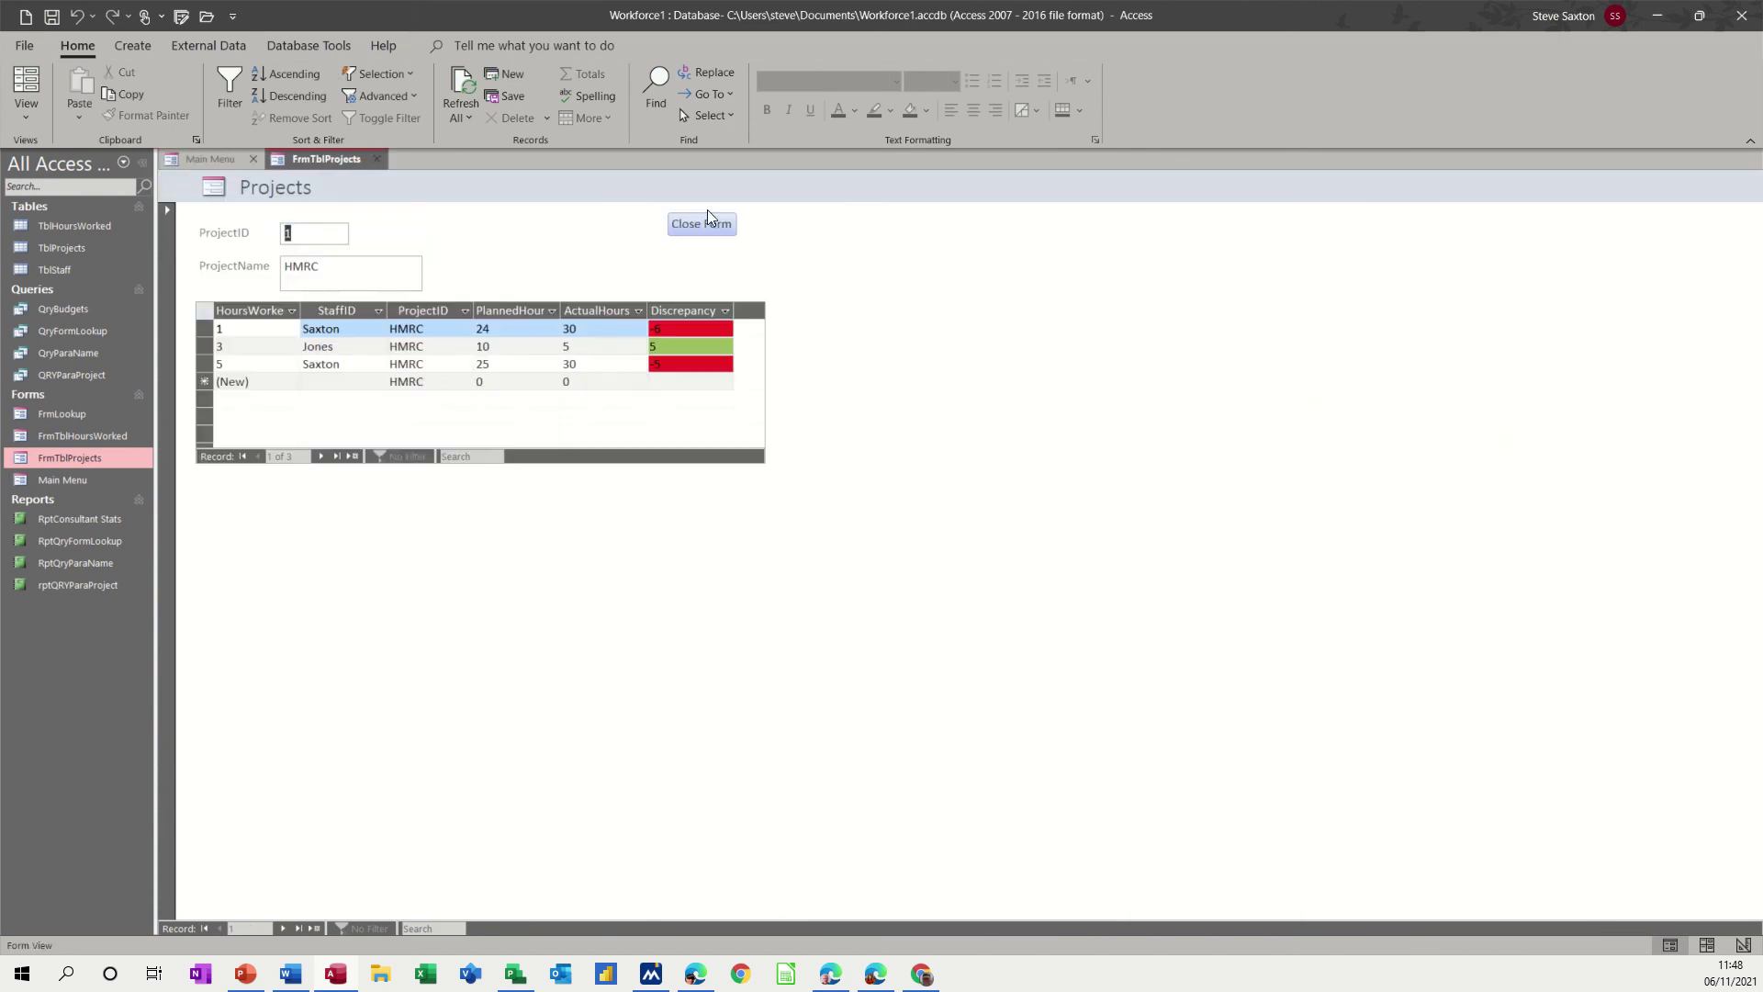
{"action": "left_click", "coordinate": [708, 225]}
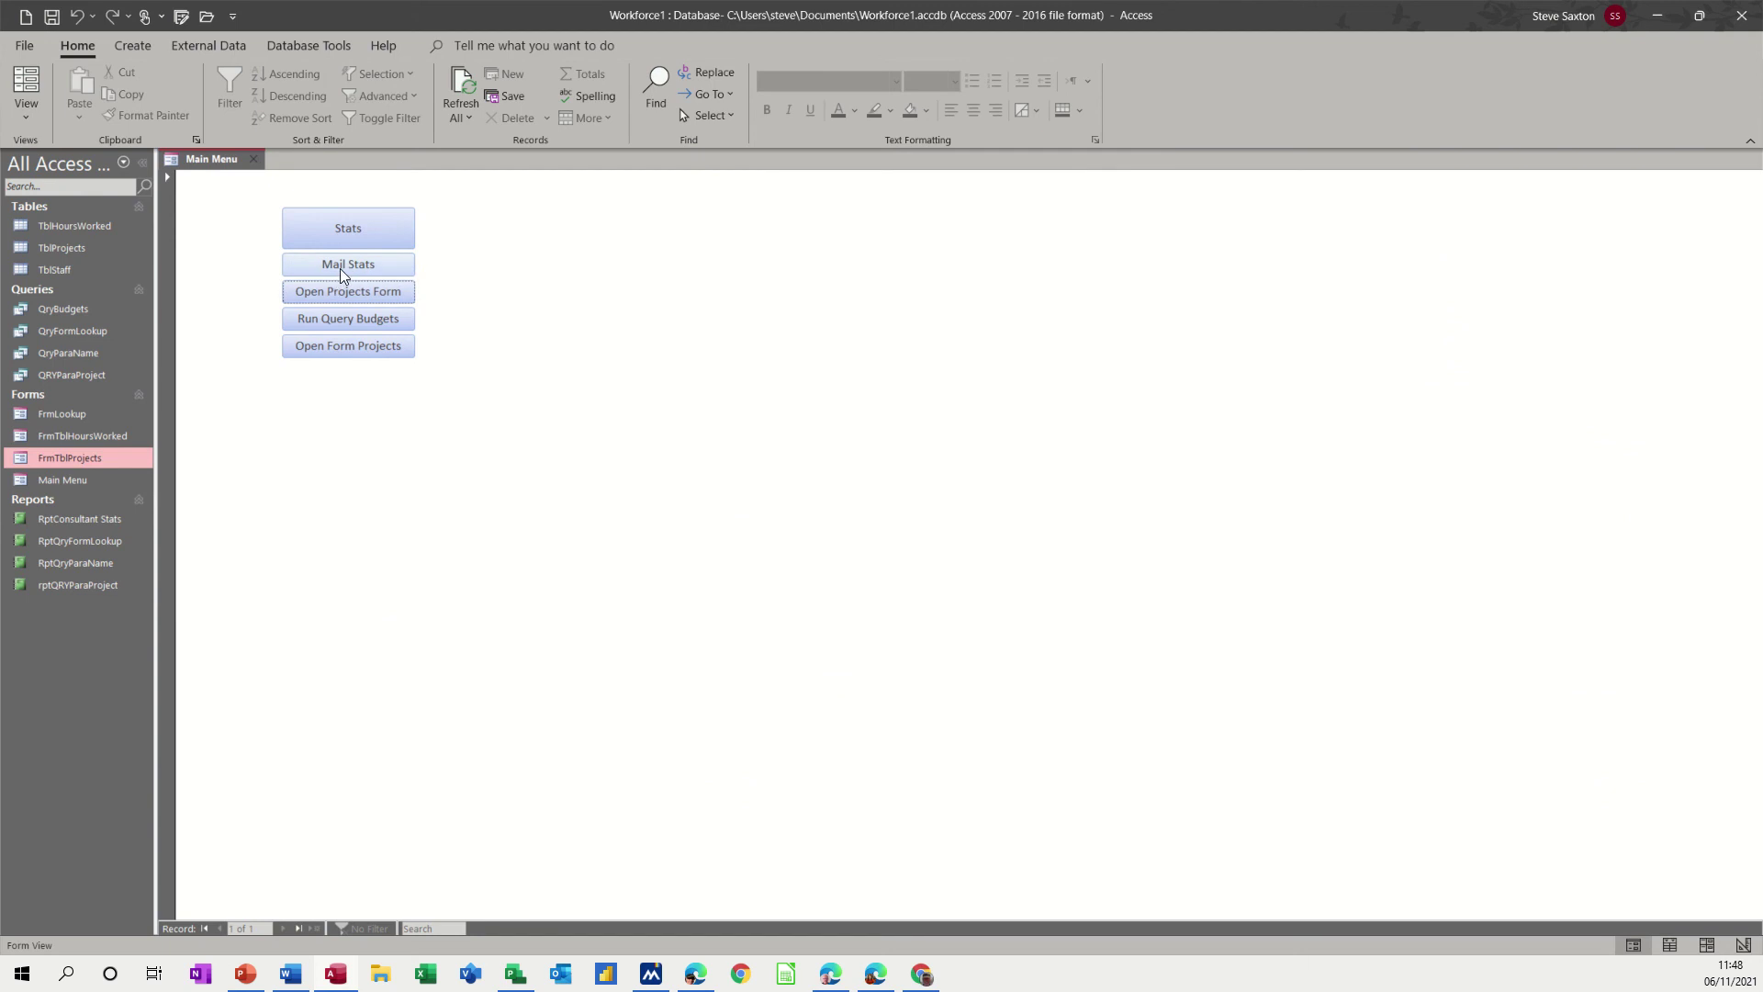
{"action": "left_click", "coordinate": [355, 237]}
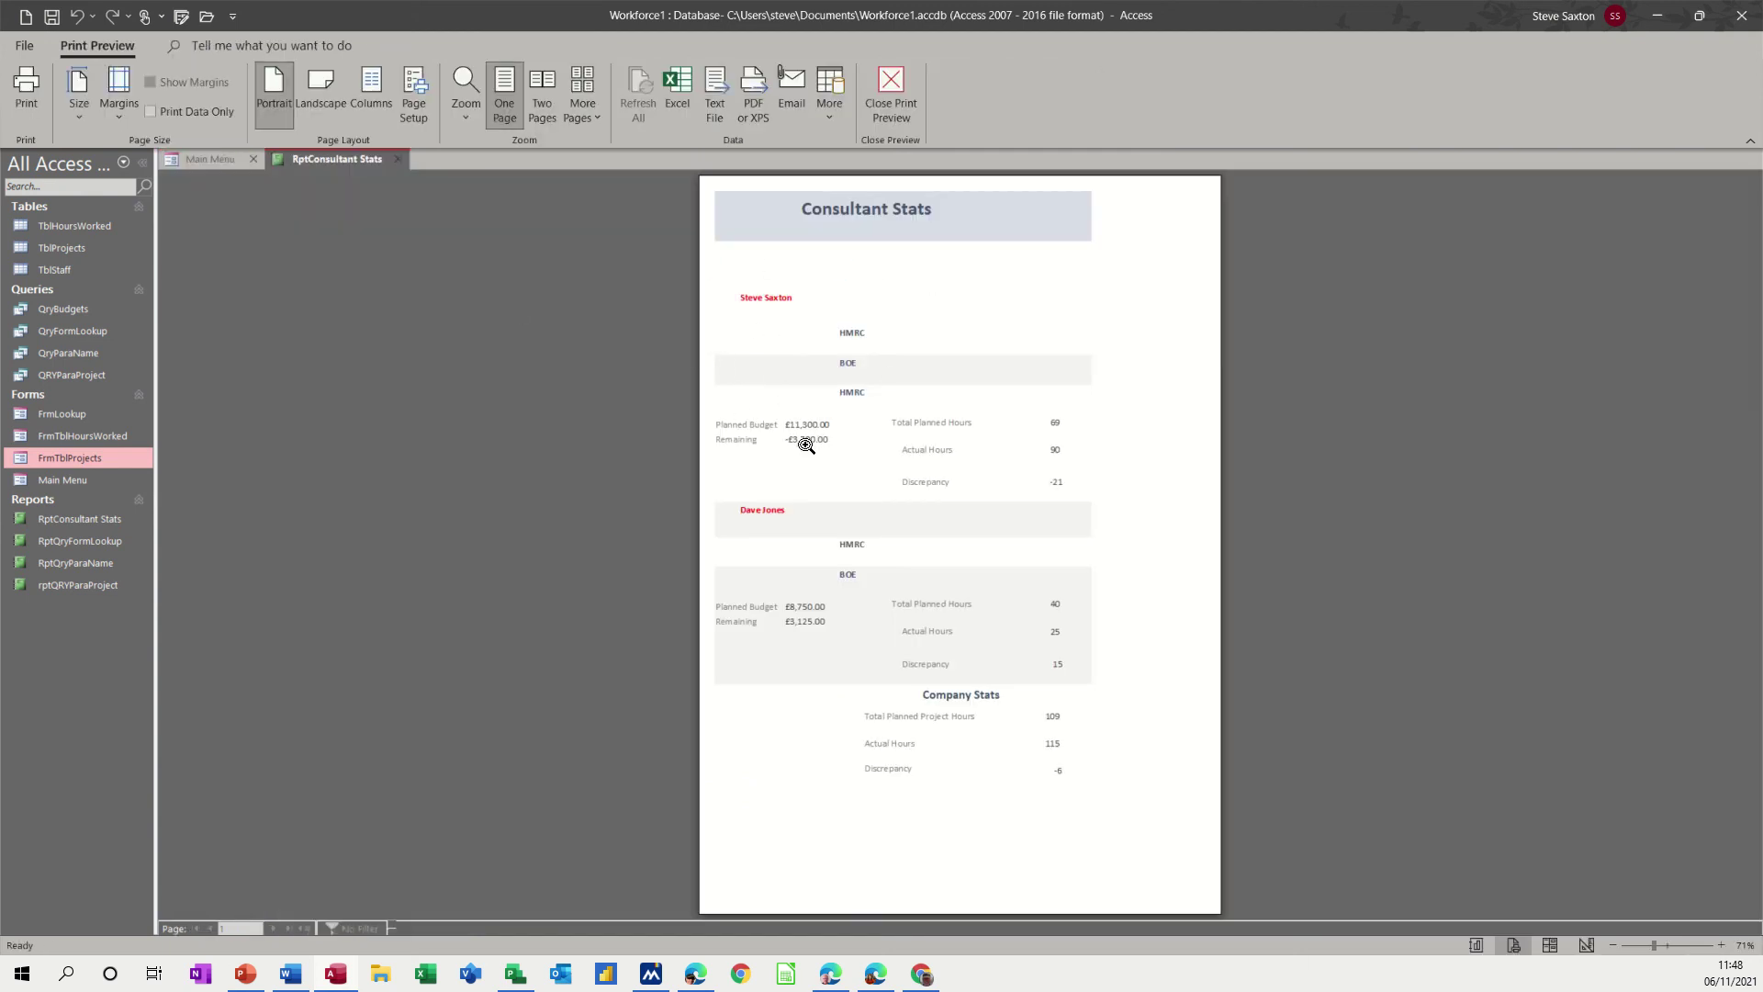
{"action": "left_click", "coordinate": [888, 108]}
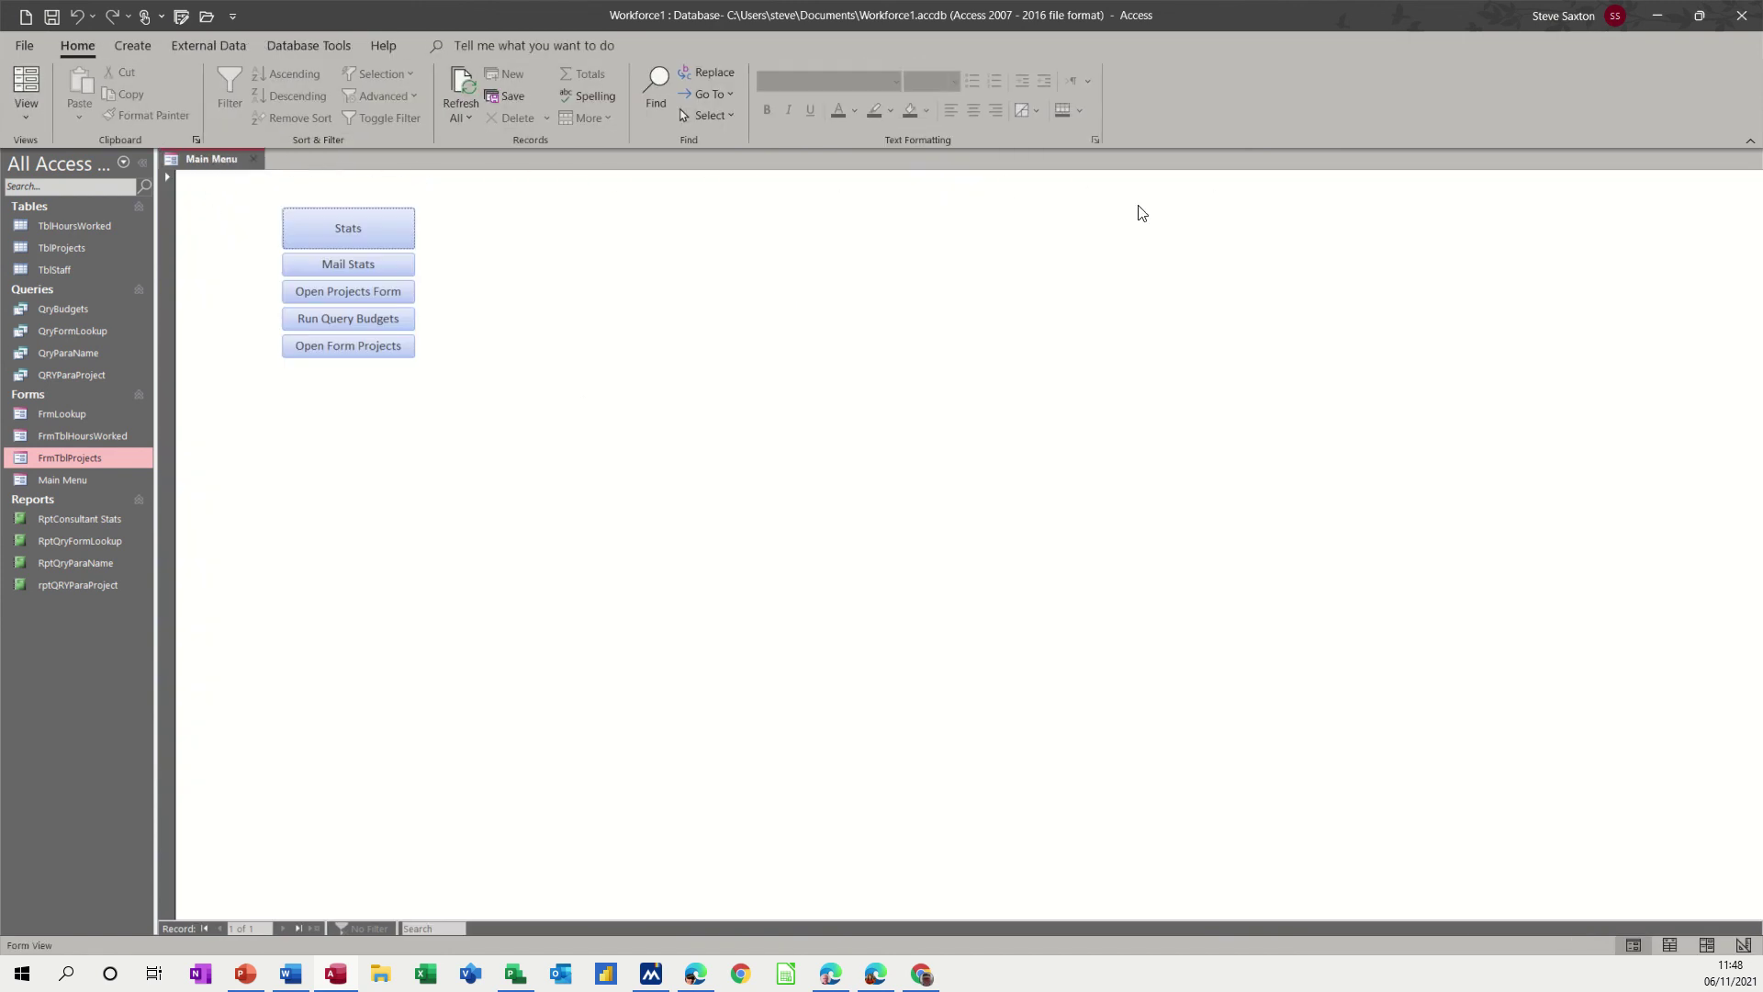
{"action": "left_click", "coordinate": [359, 218]}
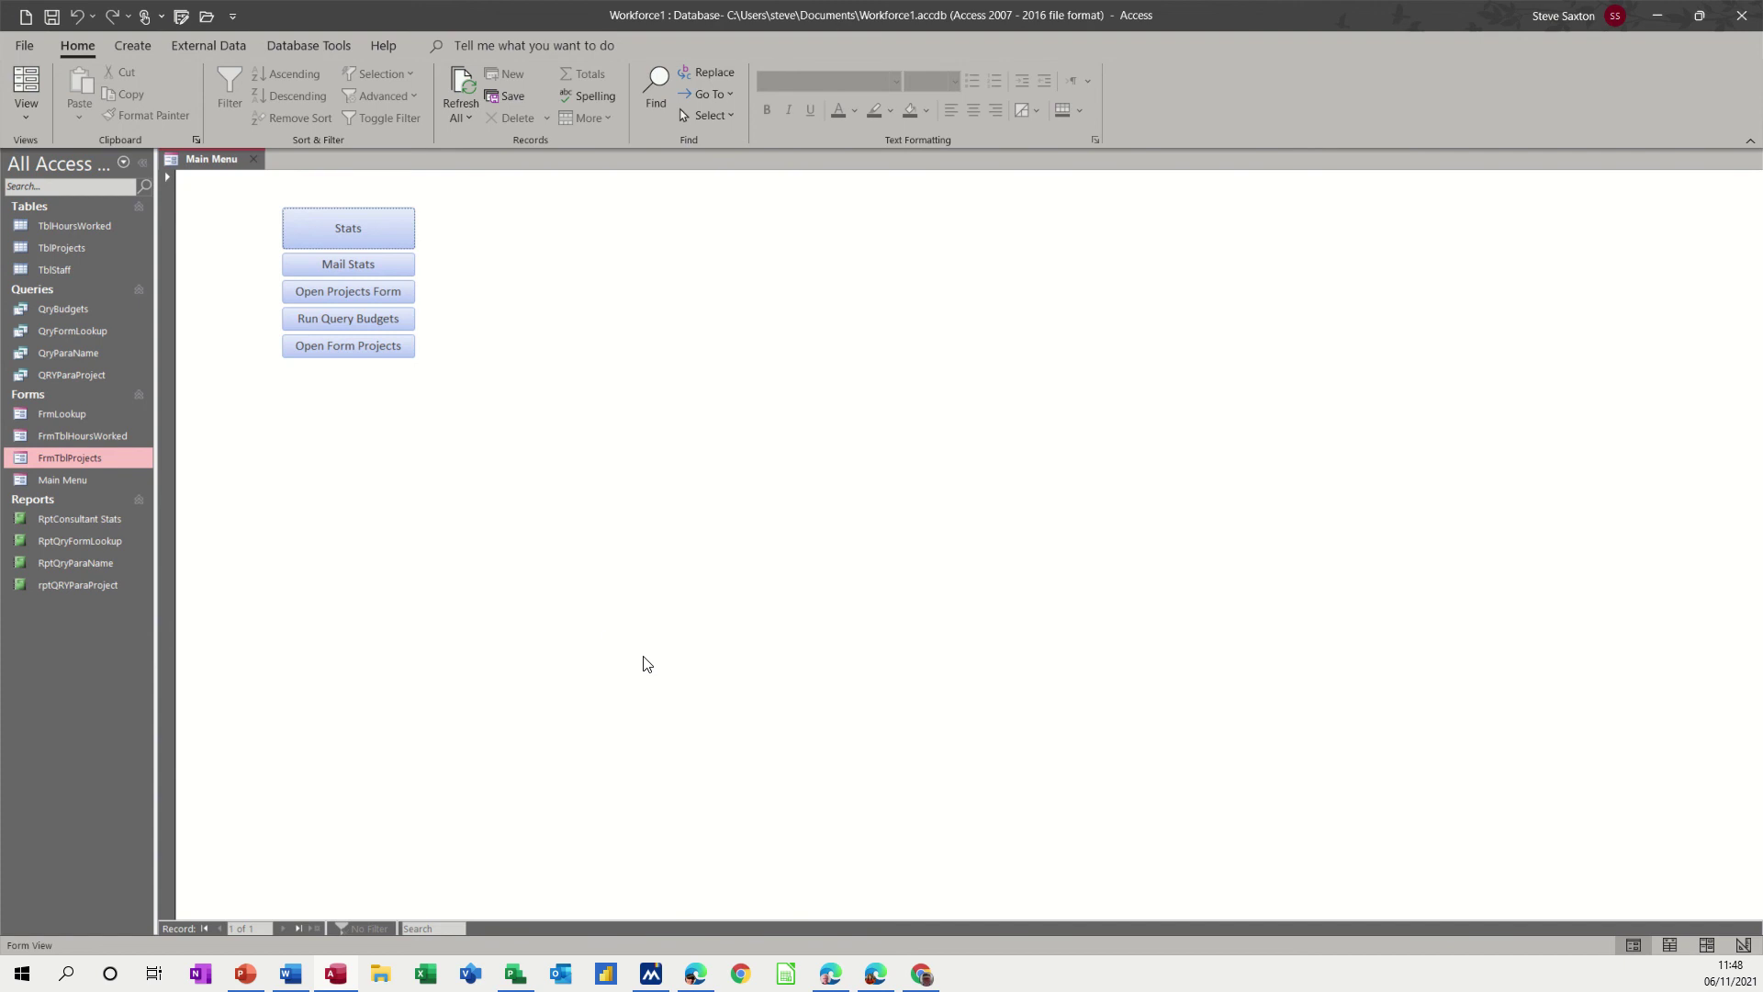